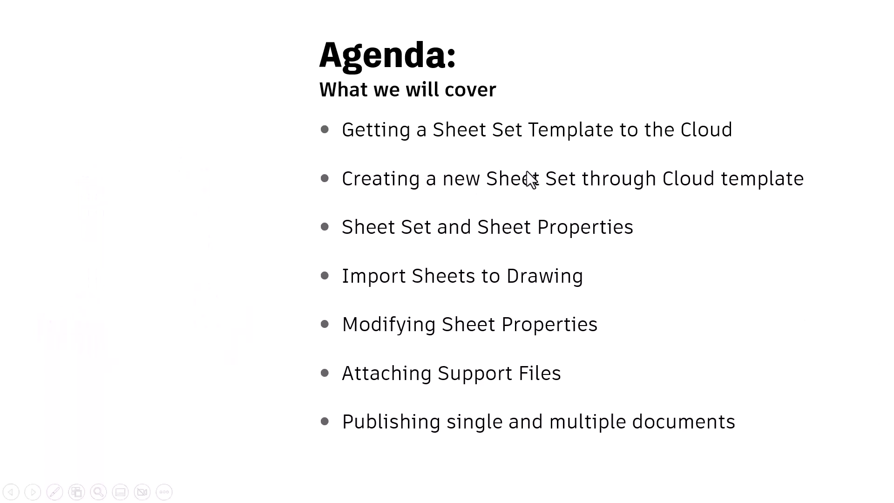
End the slide show, switch to the two File Explorer windows and display the local Templates folder under D:\_C3D Templates\CAD Standards
key(Escape)
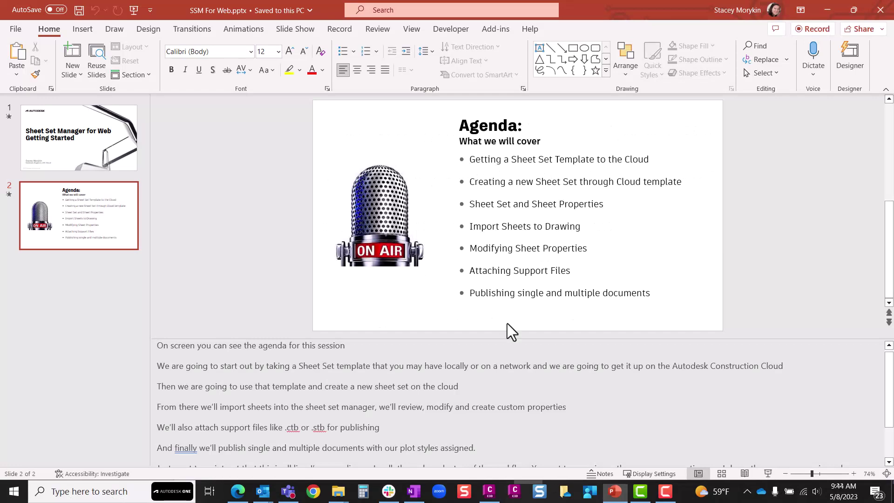
click(341, 493)
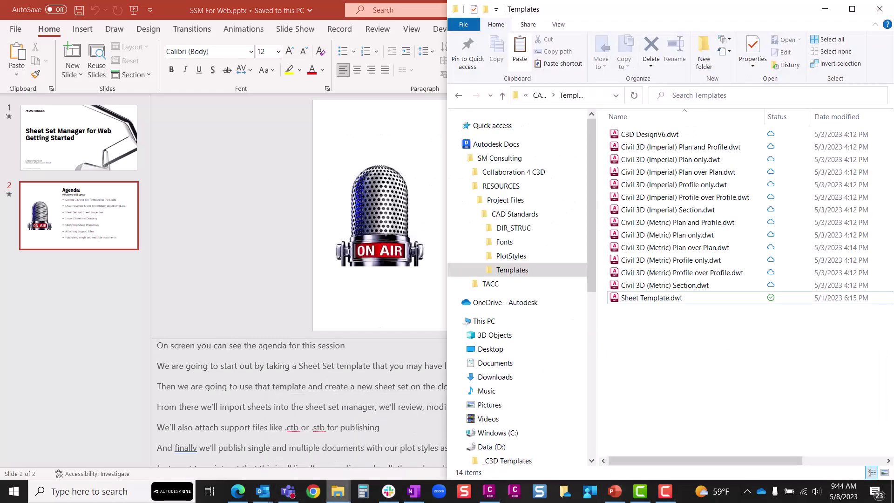
click(372, 460)
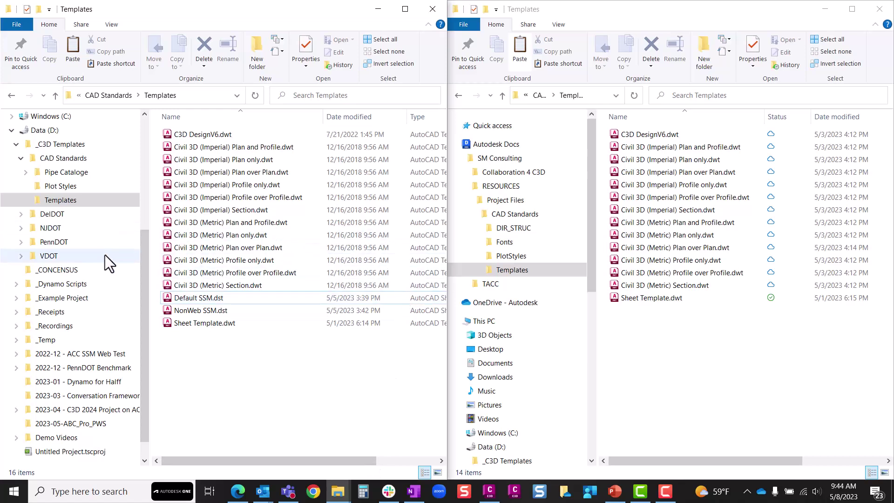
scroll(93, 259, up, 1)
scroll(93, 258, up, 2)
scroll(97, 252, up, 3)
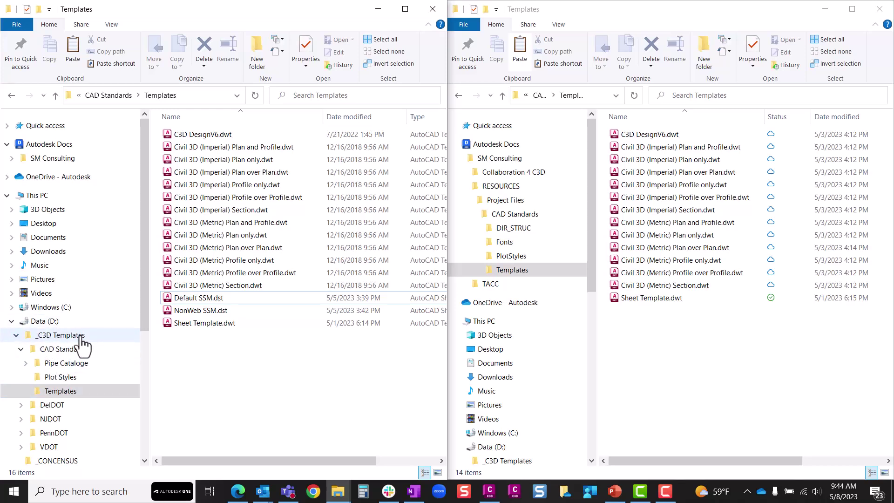
click(59, 392)
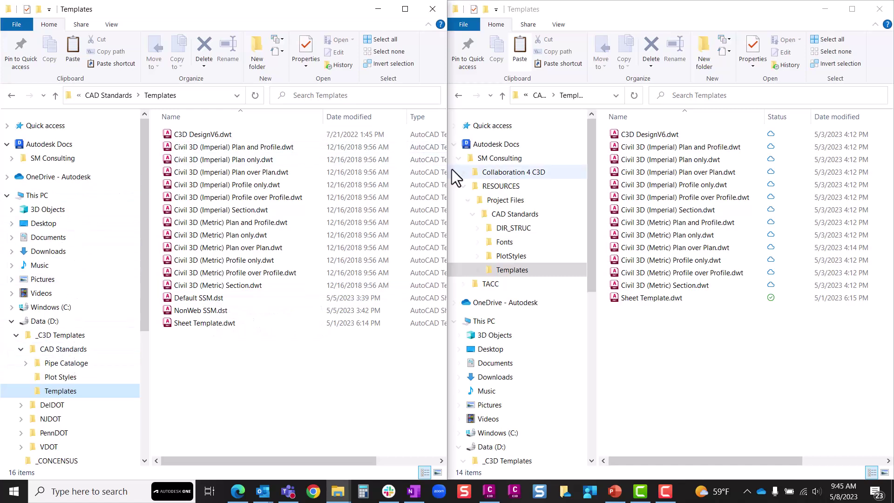
Narrow the local folder window, widen the Autodesk Docs one, and browse its RESOURCES project to the CAD Standards Templates folder
drag(448, 169, 320, 185)
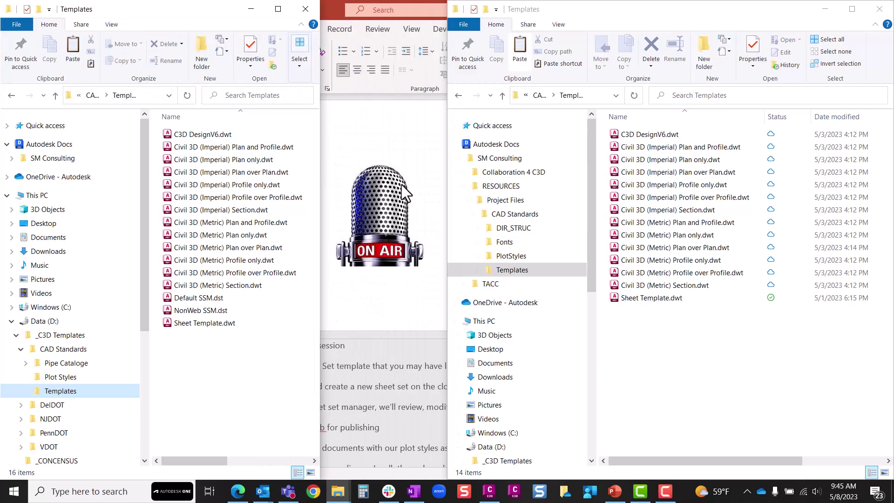
drag(446, 183, 282, 189)
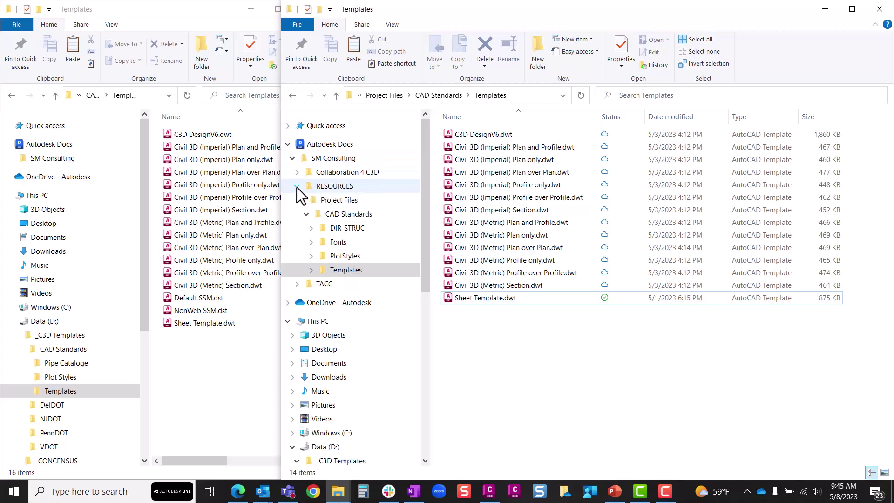
click(328, 187)
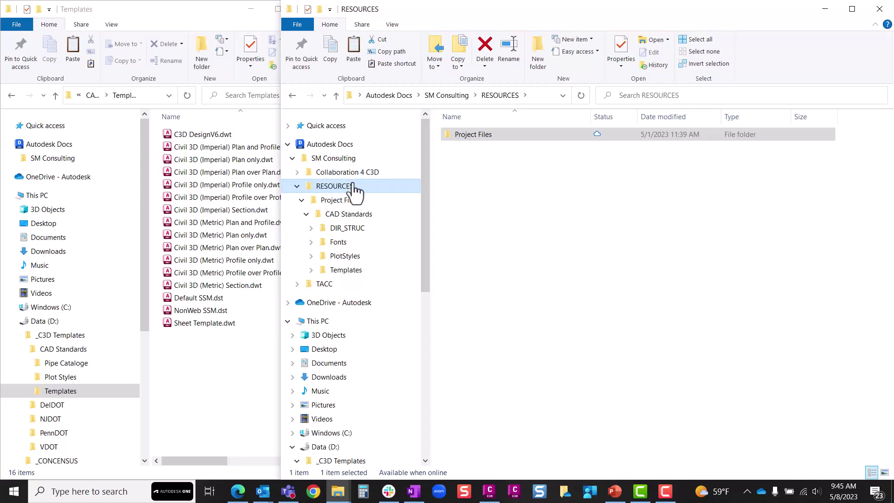
click(339, 243)
click(340, 272)
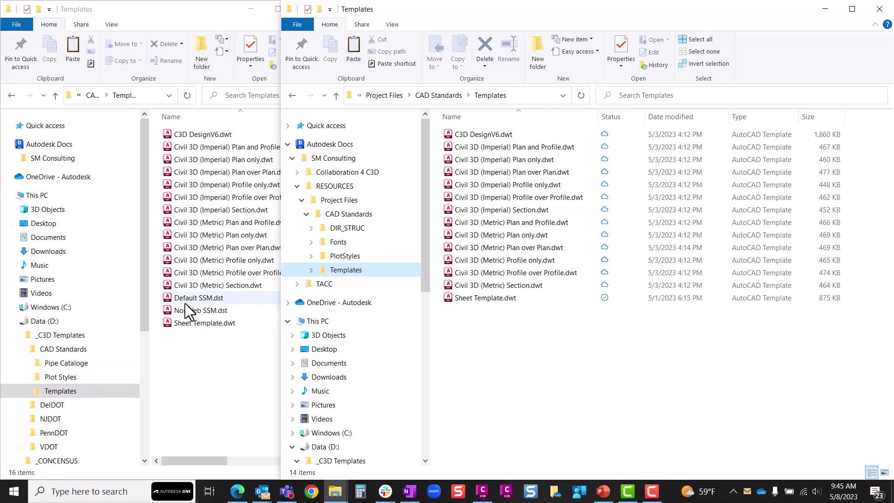
Check the Autodesk Desktop Connector among the programs running in the background
click(83, 496)
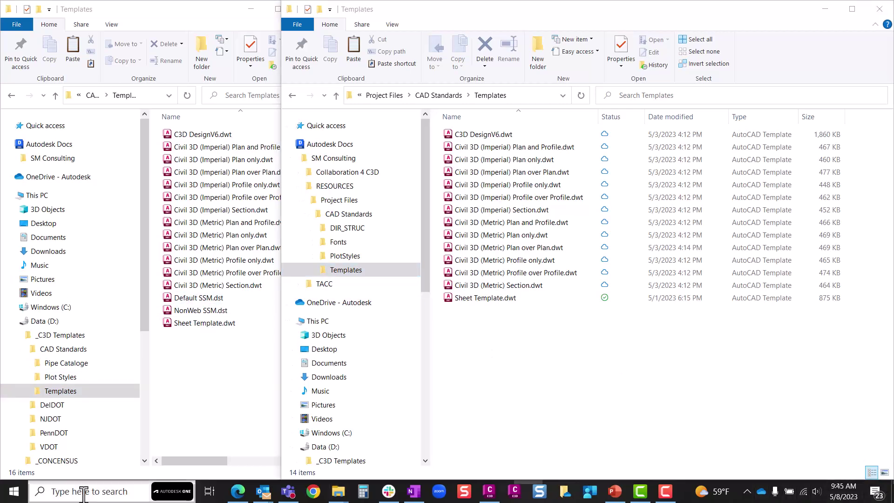
click(747, 492)
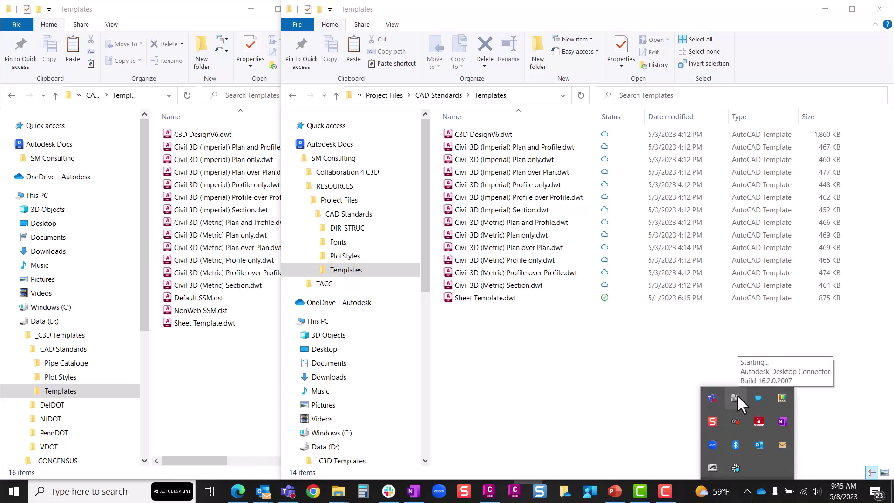
mouse_move(488, 491)
click(497, 437)
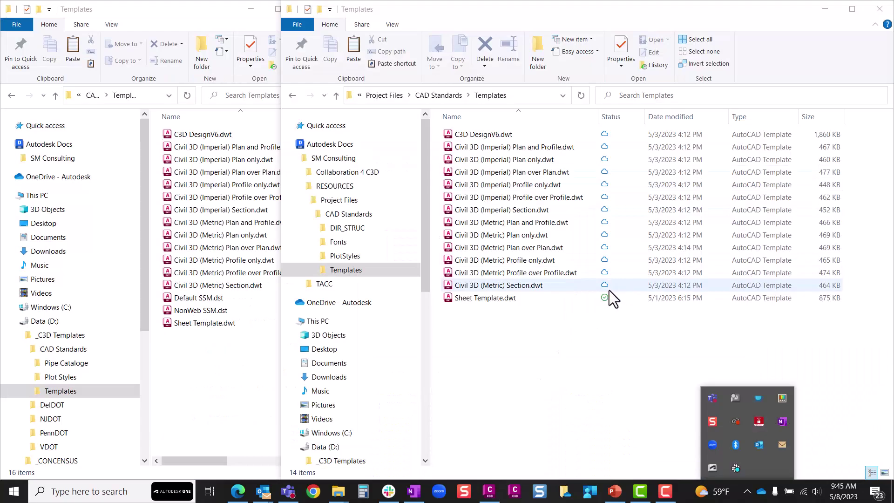
Switch to Civil 3D 2023, view its product version and update information, and close that information window
click(489, 491)
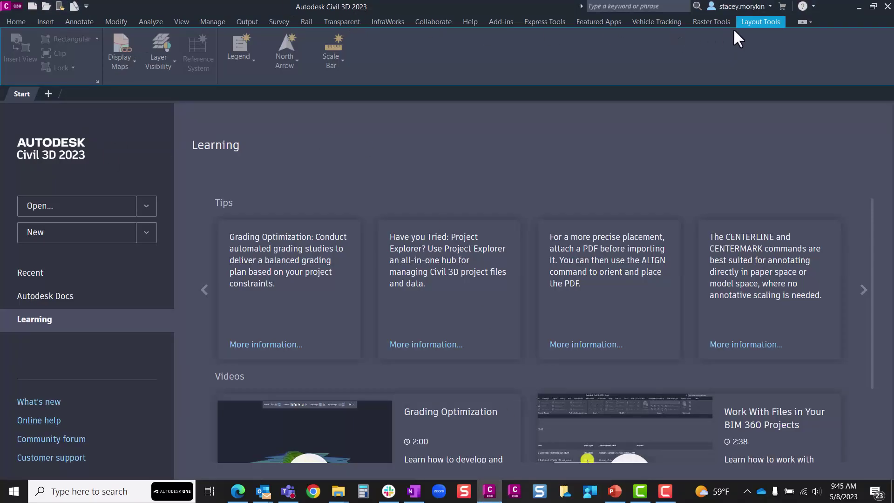
click(813, 5)
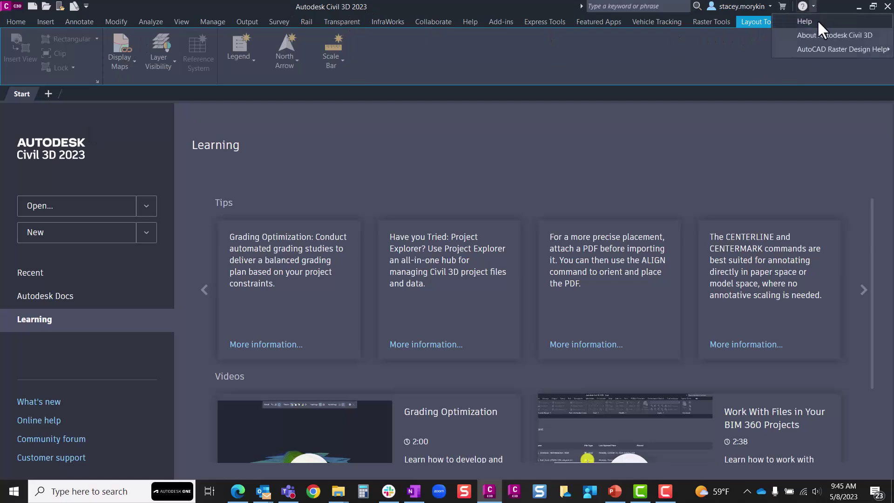
click(817, 35)
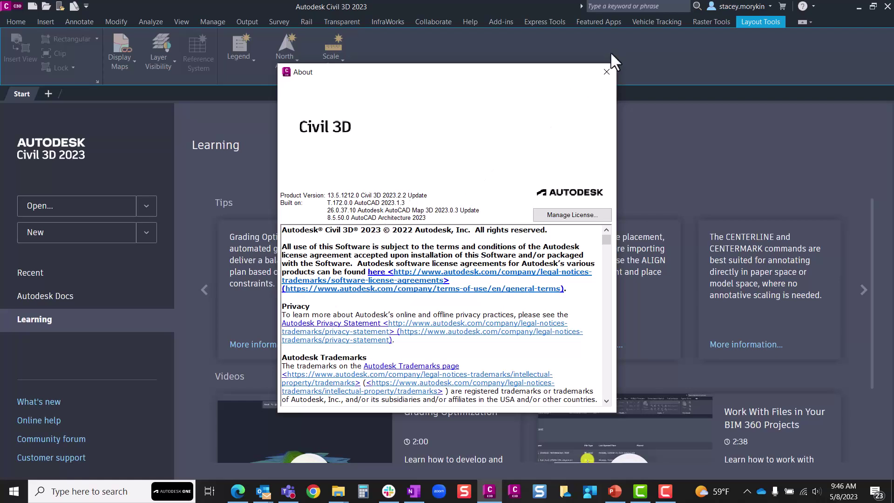
click(605, 70)
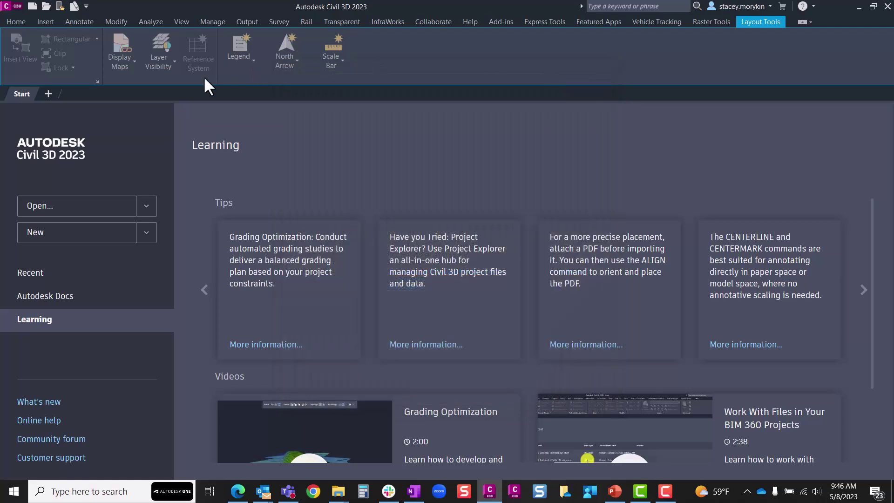
Start a new blank drawing and display the Sheet Set Manager
click(49, 94)
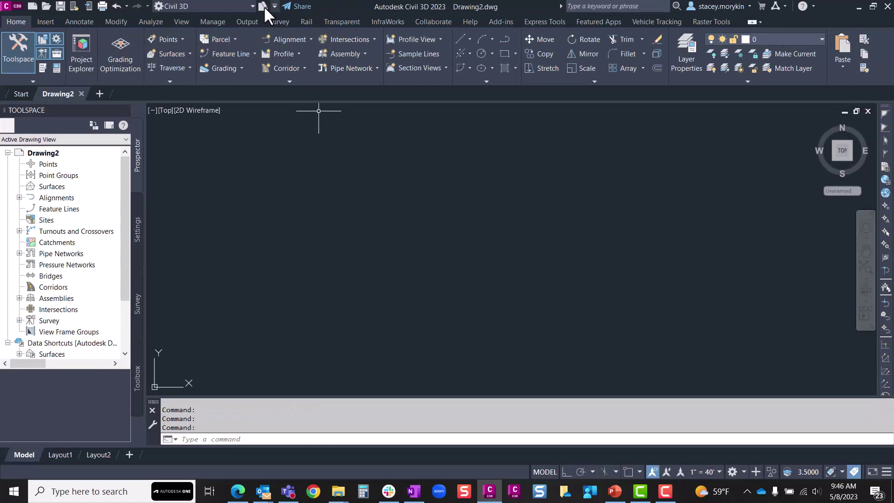
click(263, 6)
Open the sheet set Default SSM.dst from D:\_C3D Templates\CAD Standards\Templates
click(401, 38)
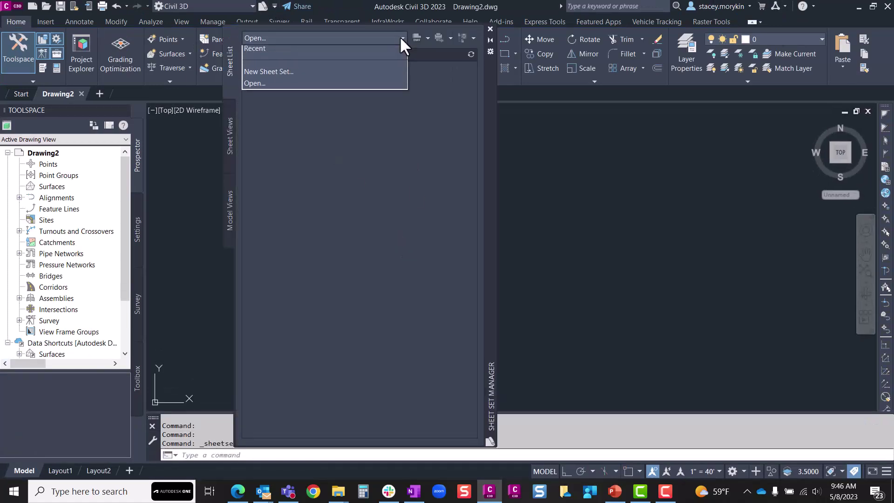
click(333, 87)
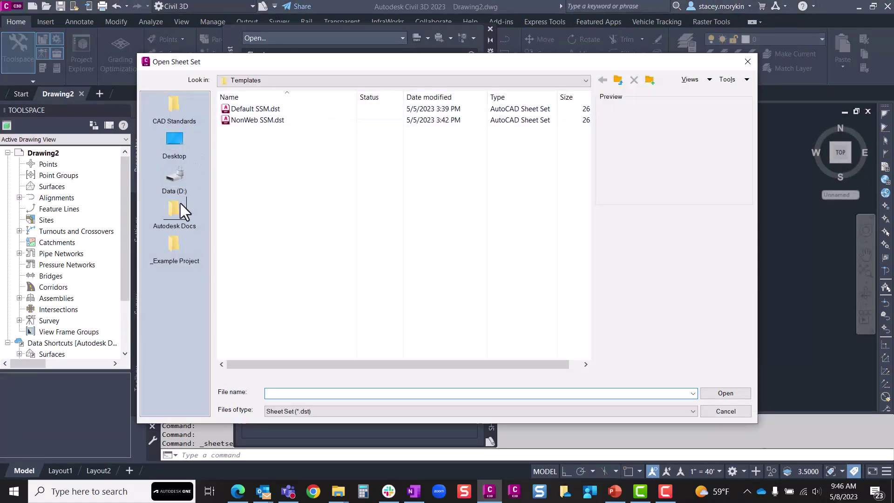
click(168, 182)
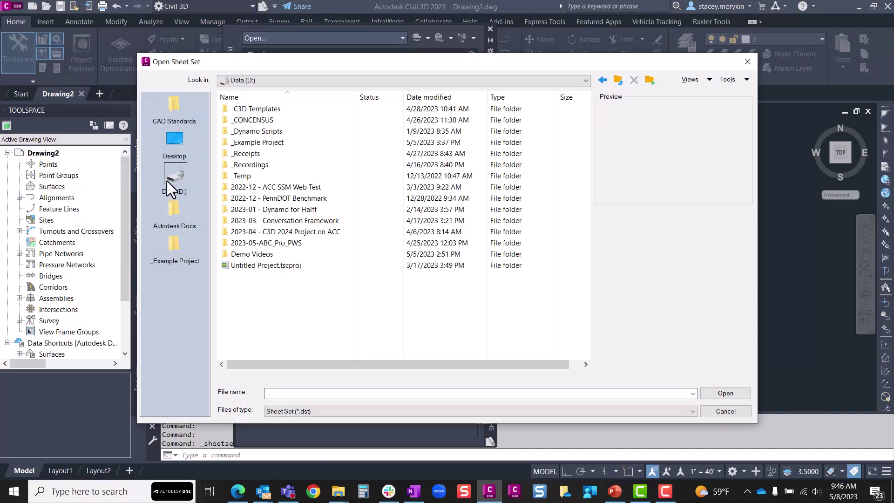
double_click(251, 107)
double_click(258, 108)
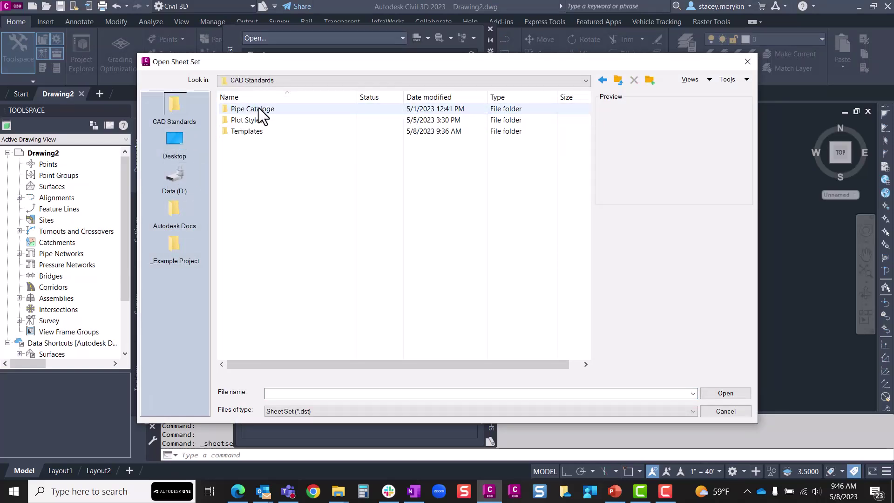
double_click(251, 136)
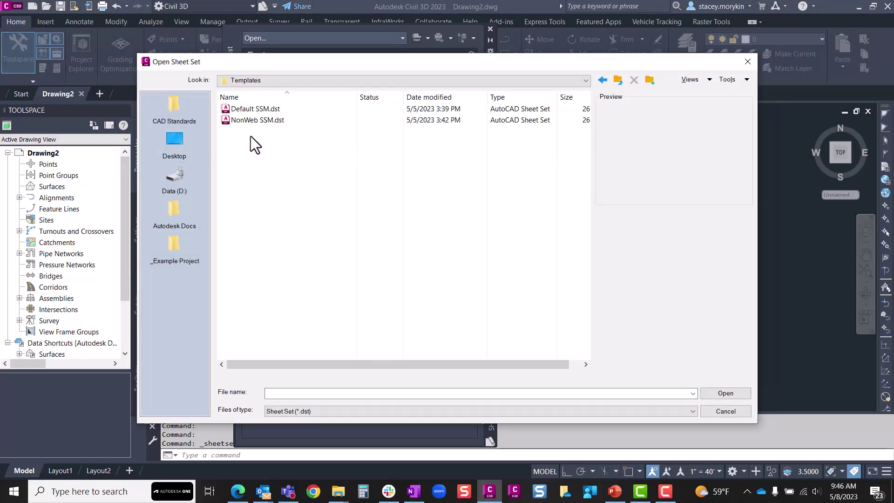
click(263, 108)
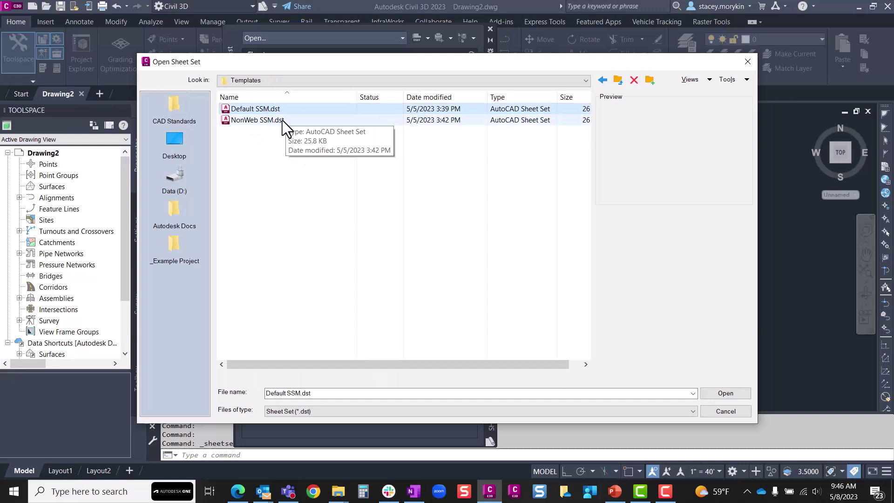
click(728, 396)
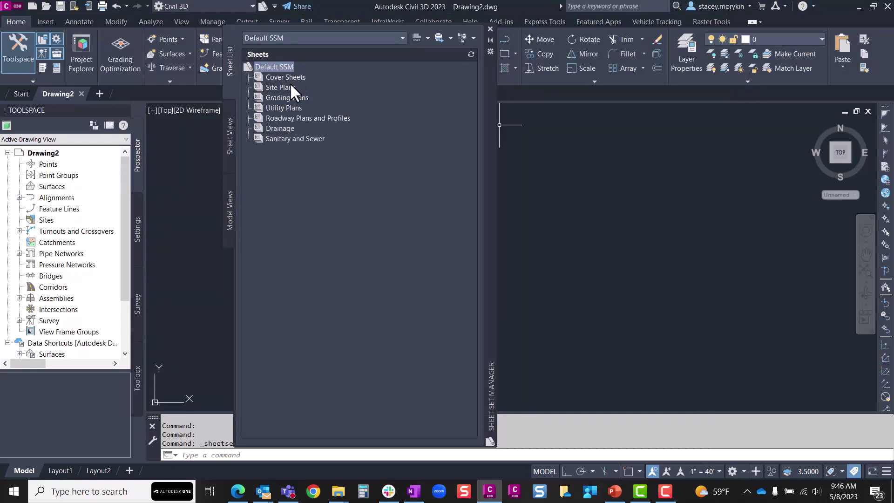
Examine the sheet set properties of Default SSM, including project control, sheet creation and custom property values
right_click(296, 140)
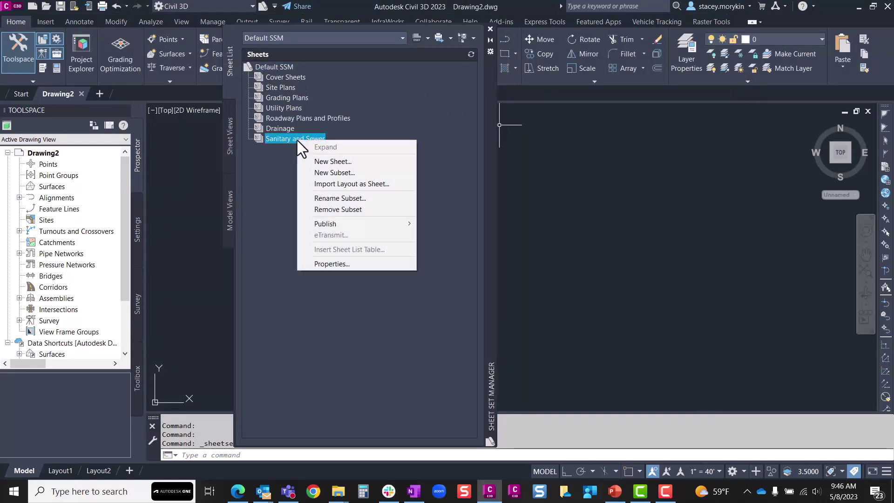
right_click(279, 67)
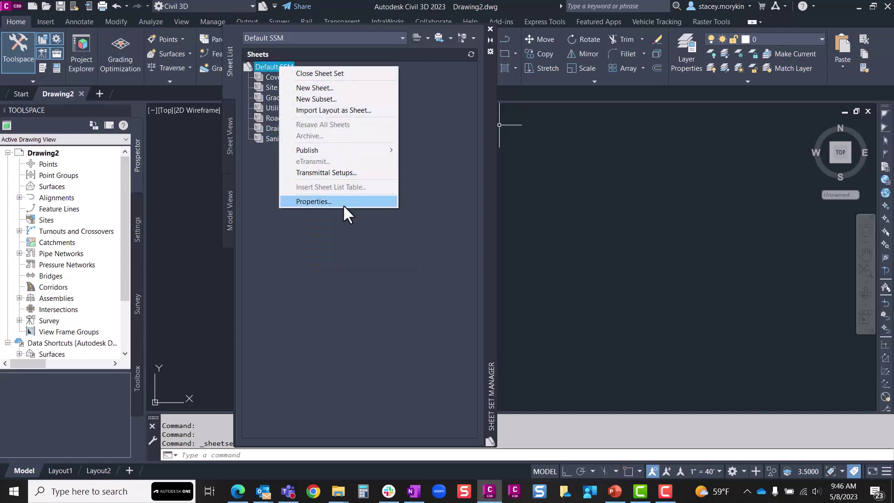
click(343, 204)
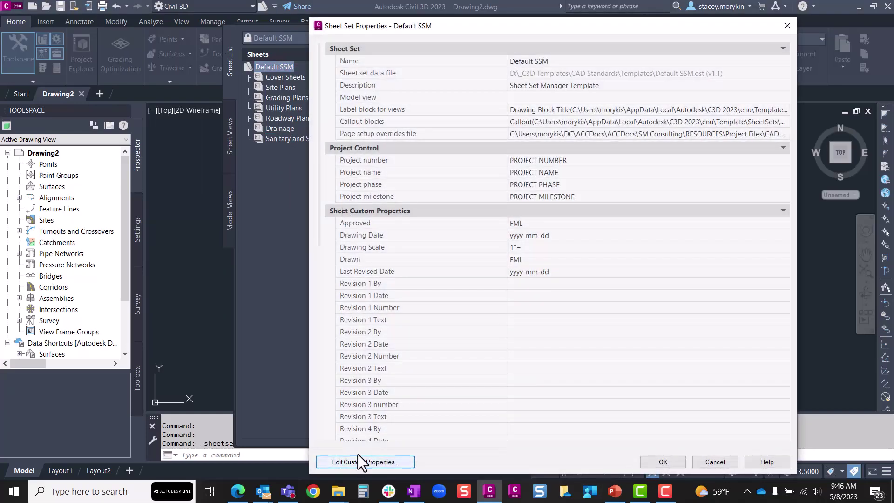
scroll(514, 75, down, 10)
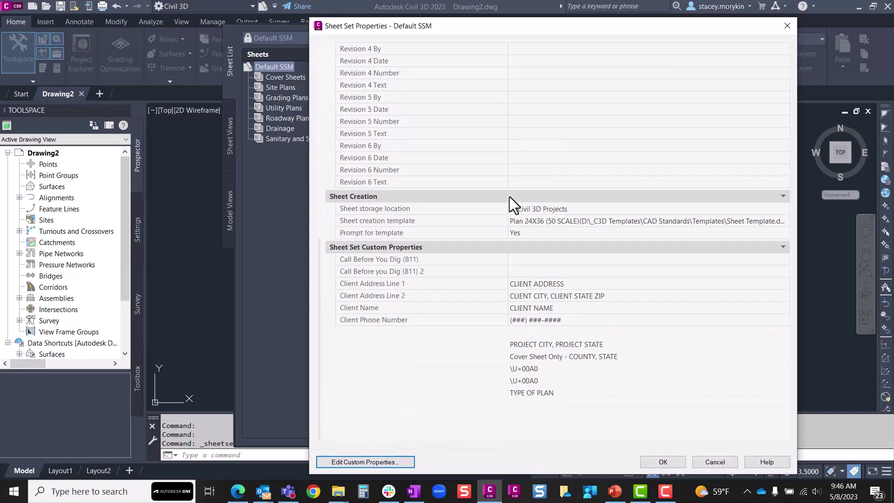
scroll(509, 197, up, 10)
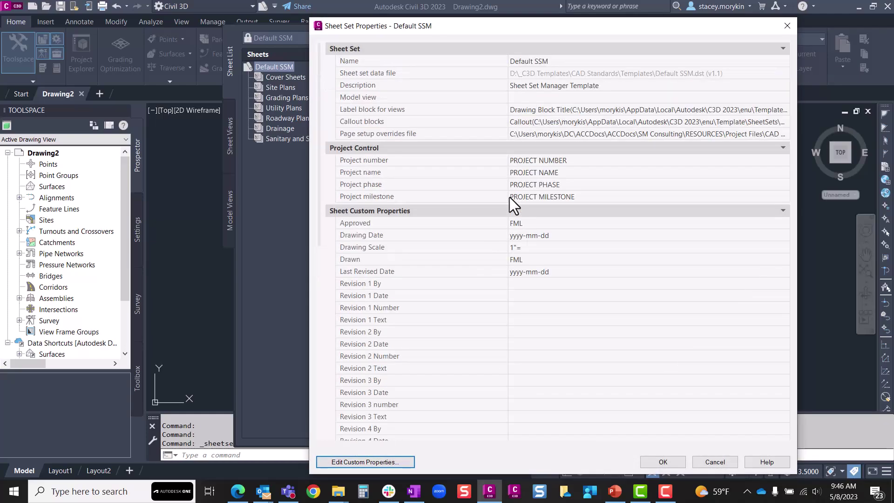
Review the sheet set's list of custom property definitions and leave both property dialogs without saving changes
click(387, 463)
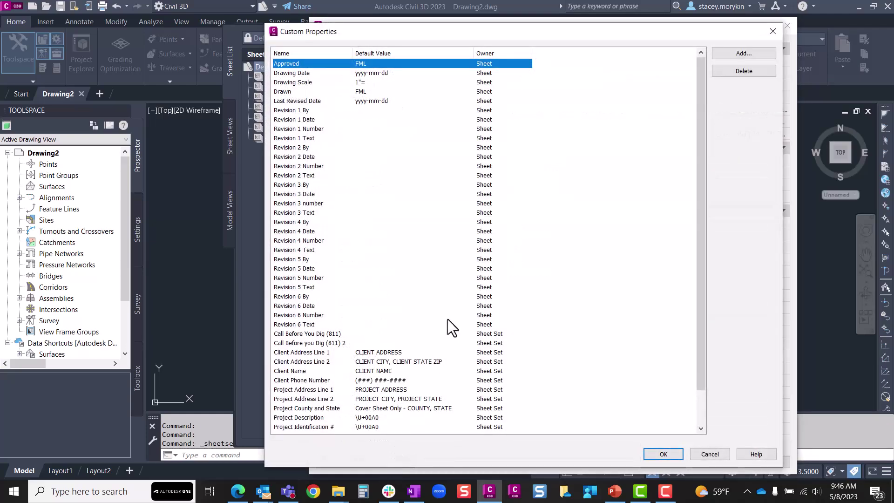
scroll(477, 116, down, 2)
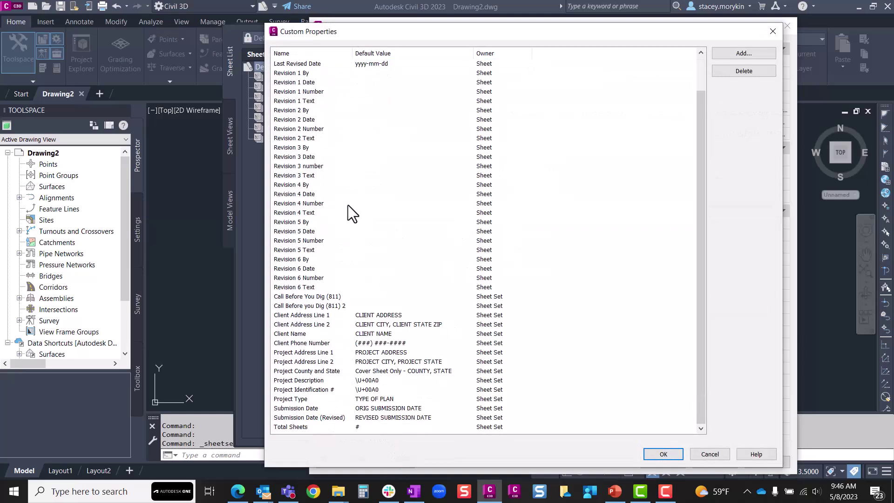
scroll(367, 225, up, 2)
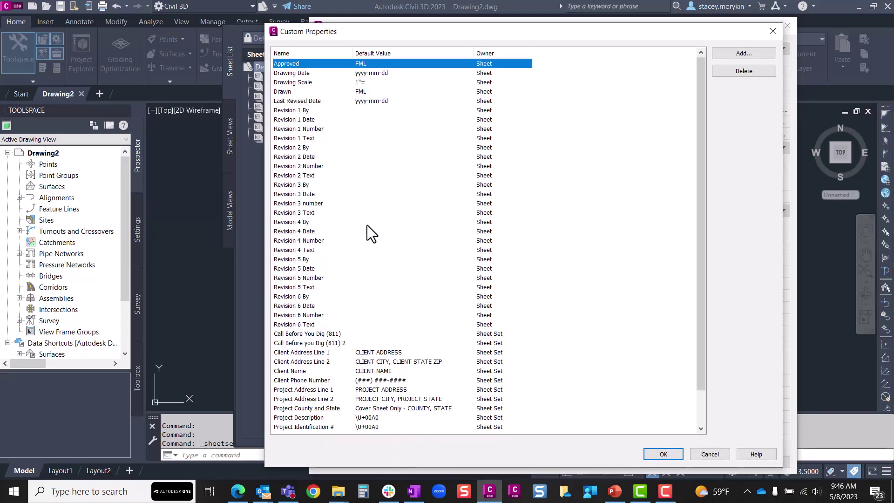
click(724, 454)
click(723, 461)
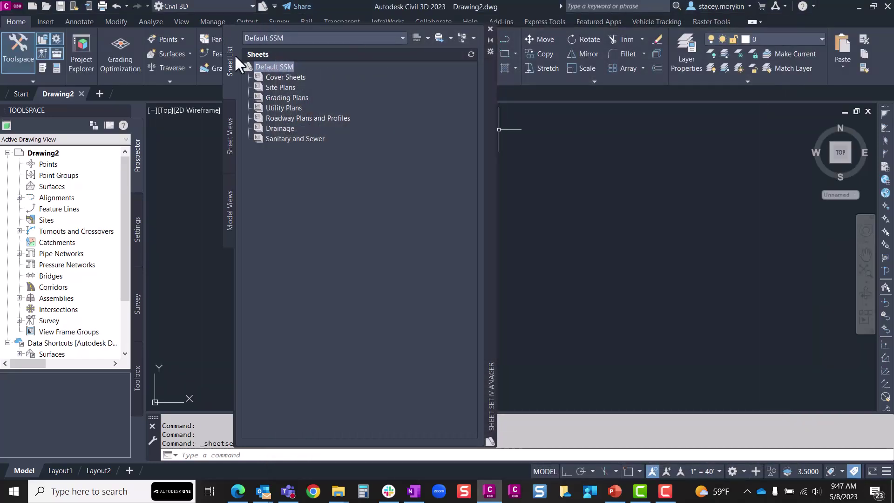
Close the Default SSM sheet set and switch to the File Explorer window of the Autodesk Docs Templates folder
right_click(269, 65)
click(312, 71)
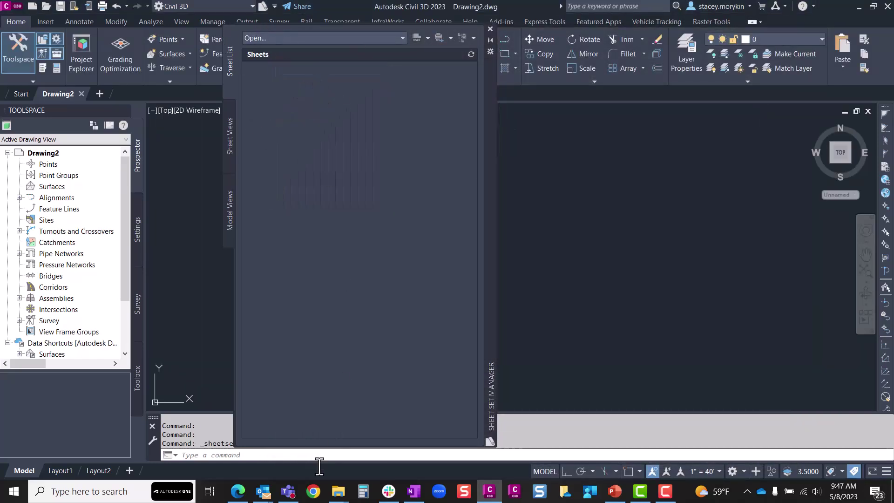
mouse_move(338, 491)
click(321, 445)
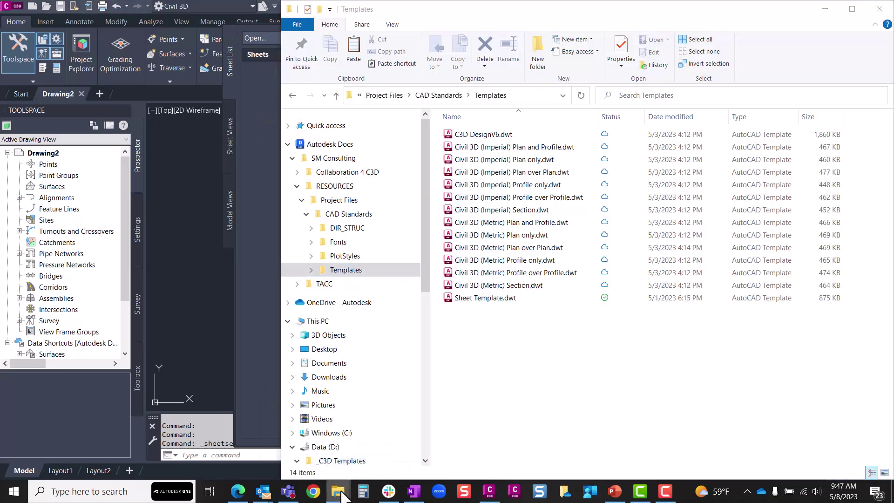
Arrange the File Explorer windows of the local and Autodesk Docs Templates folders side by side, each filling about half the screen
click(393, 434)
click(443, 12)
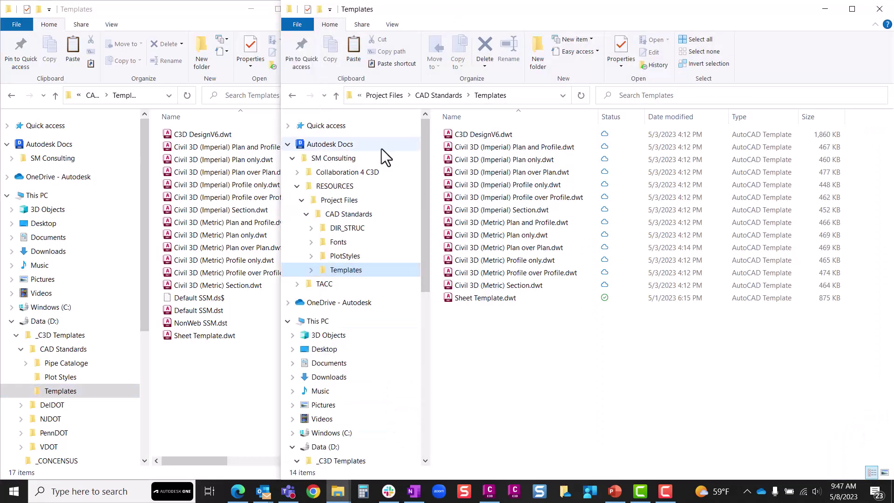
drag(281, 246, 413, 247)
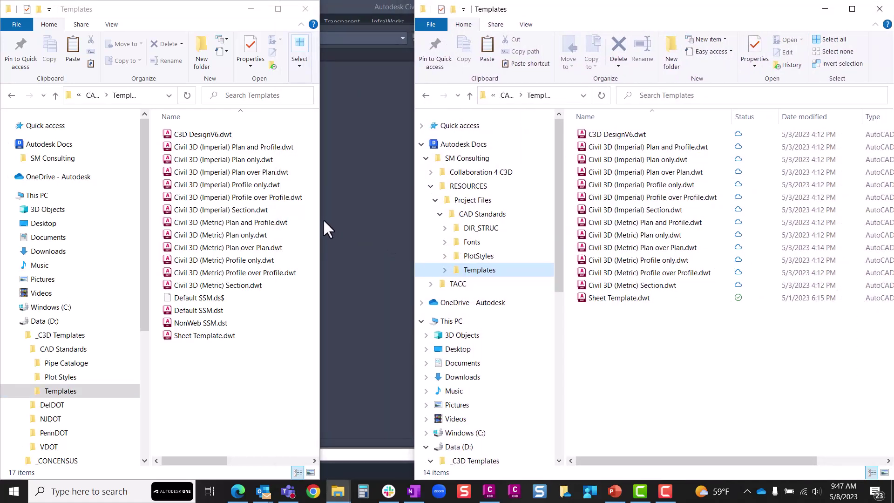
drag(320, 218, 418, 226)
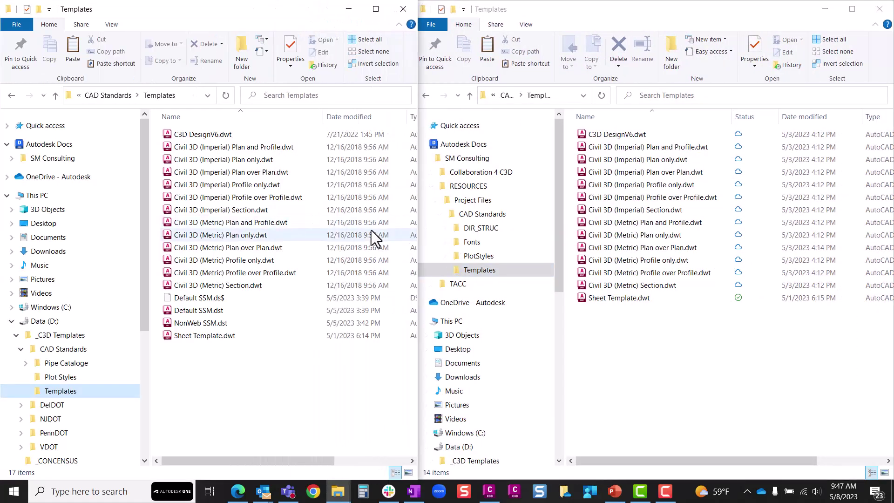
Copy Default SSM.dst from the local Templates folder into RESOURCES > Project Files > CAD Standards > Templates on Autodesk Docs
right_click(203, 309)
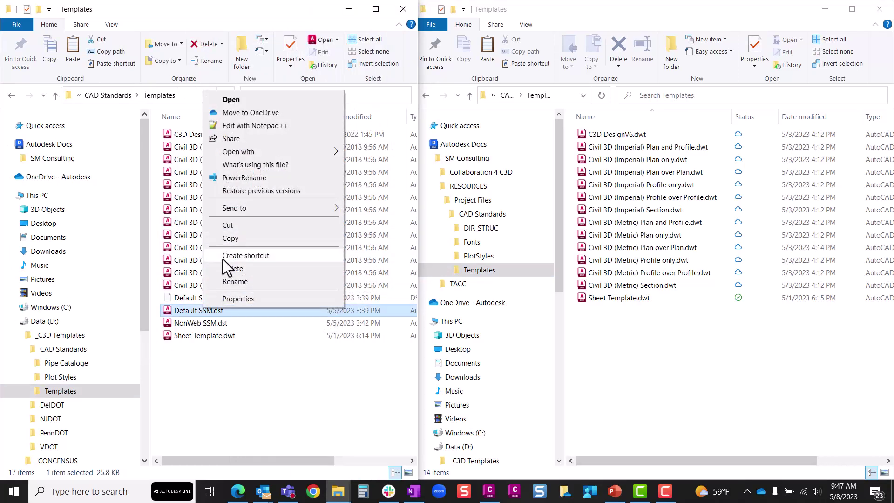
click(253, 240)
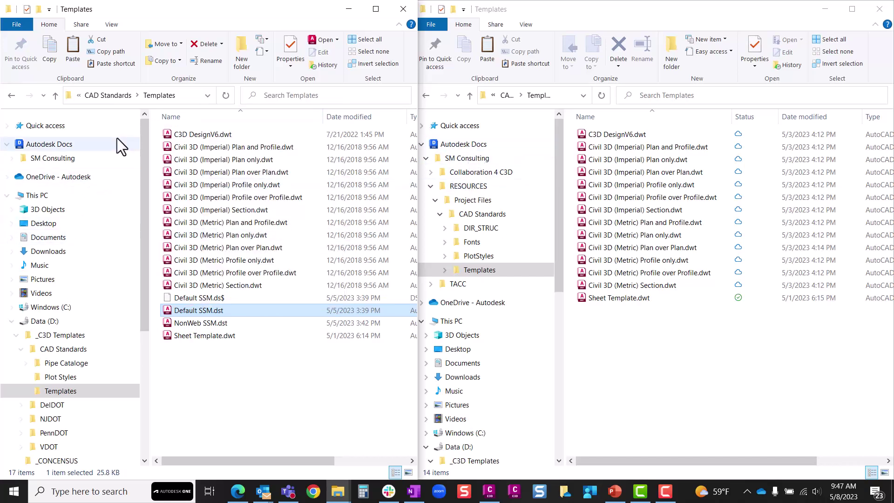
click(7, 144)
click(11, 158)
click(16, 185)
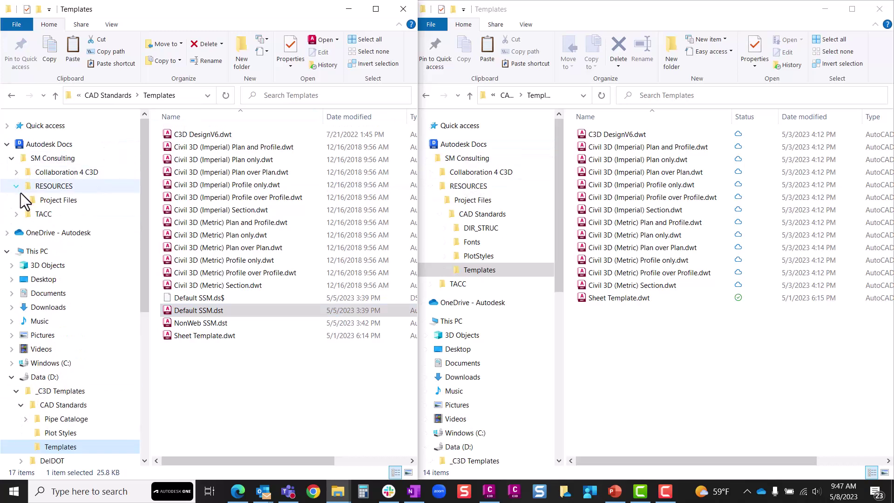
click(21, 200)
click(25, 214)
click(64, 270)
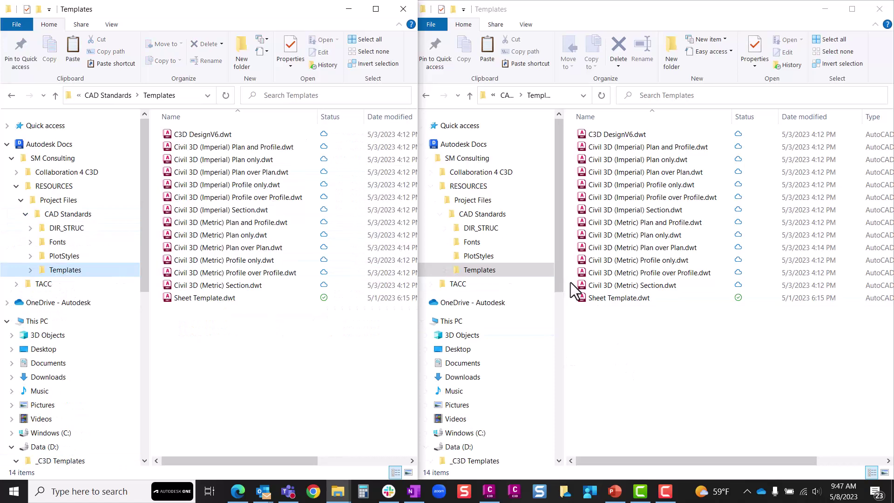
click(614, 343)
right_click(644, 328)
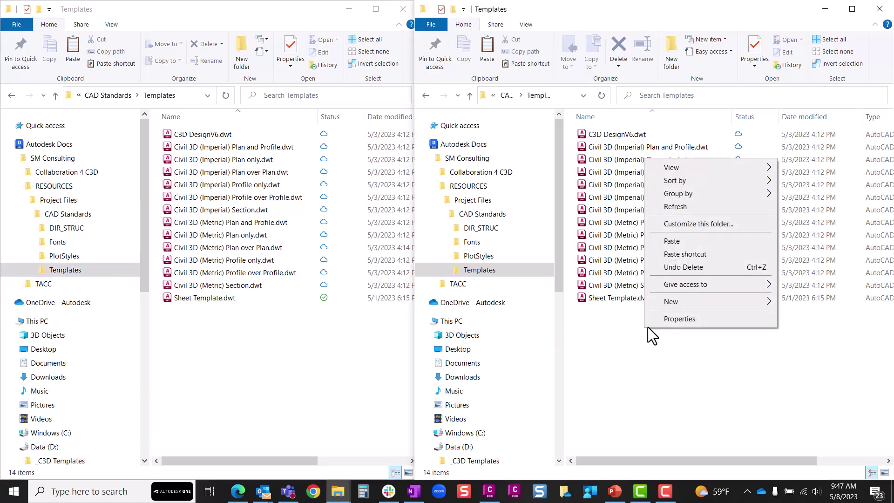
click(667, 247)
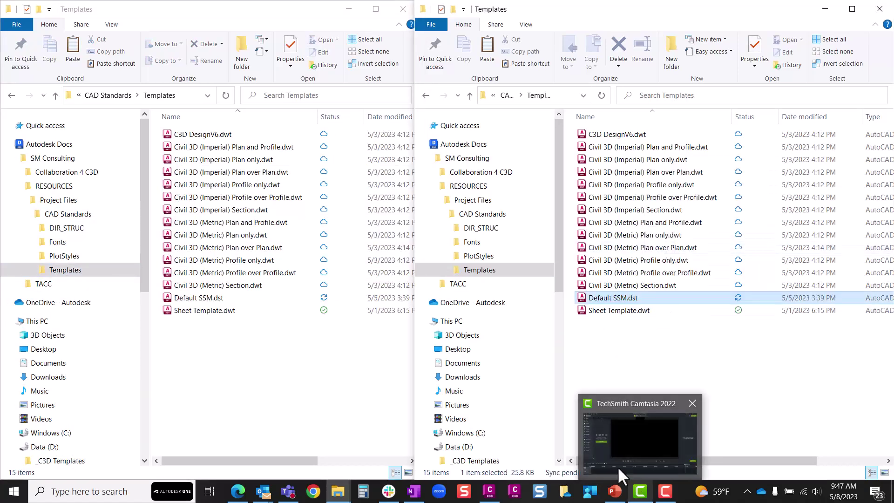
Check the upload status of Default SSM.dst in Autodesk Docs Desktop Connector
click(747, 491)
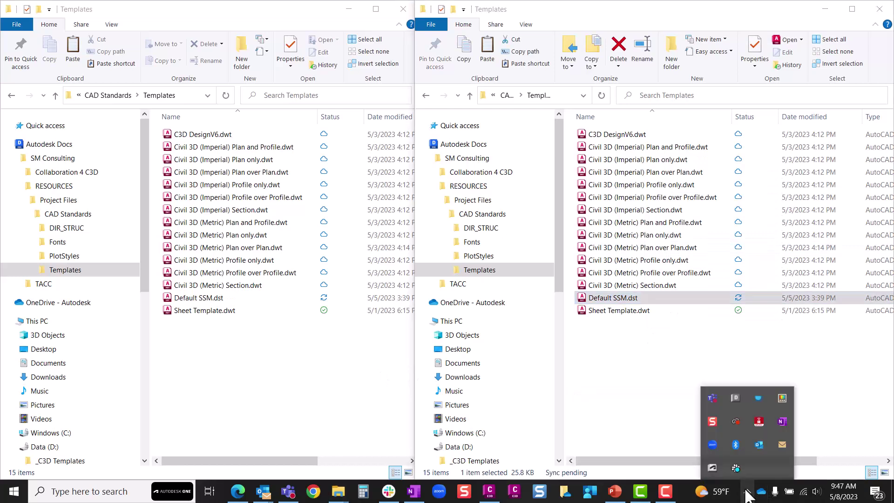
click(730, 401)
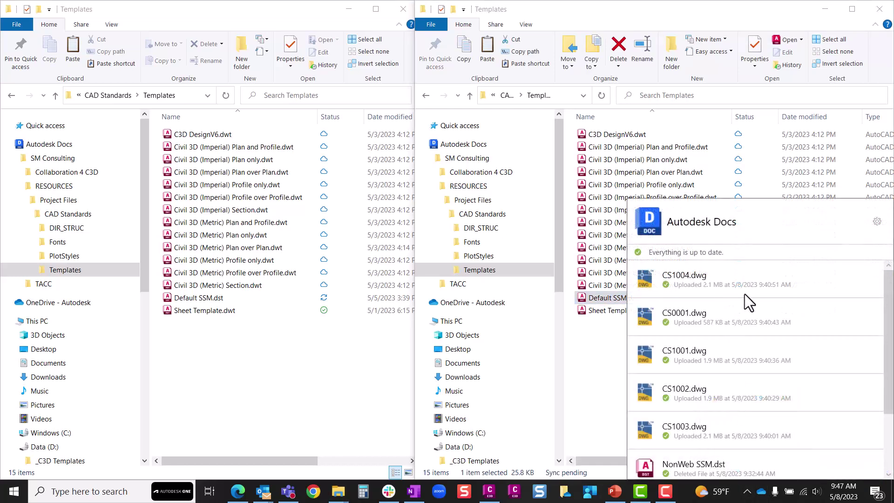
click(614, 341)
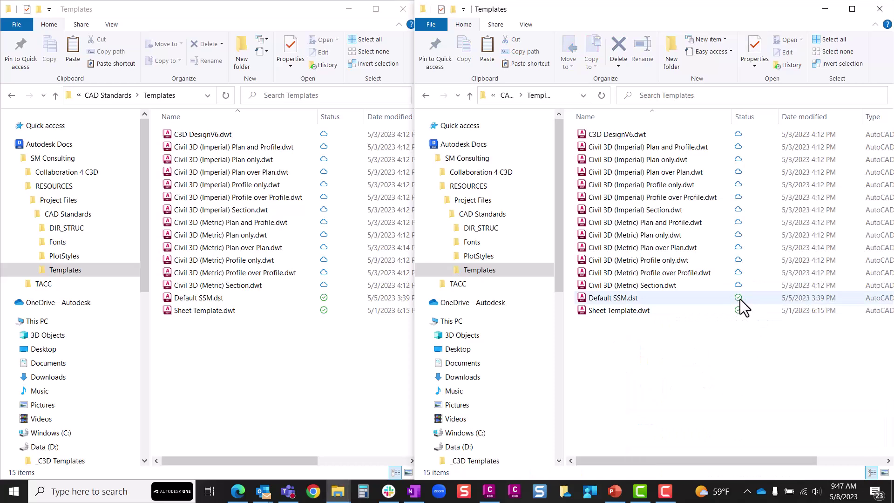
Switch to Civil 3D and open Default SSM.dst from SM Consulting > RESOURCES > Project Files > CAD Standards > Templates on Autodesk Docs
key(alt+Tab)
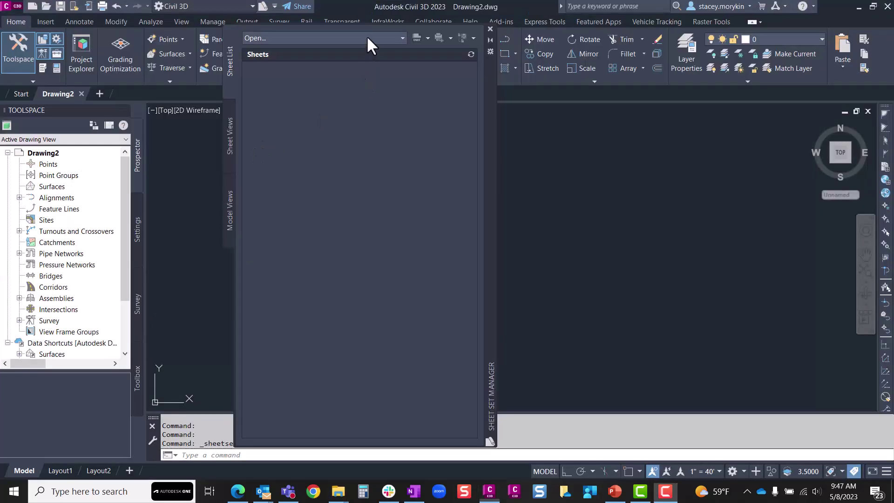
click(367, 35)
click(310, 86)
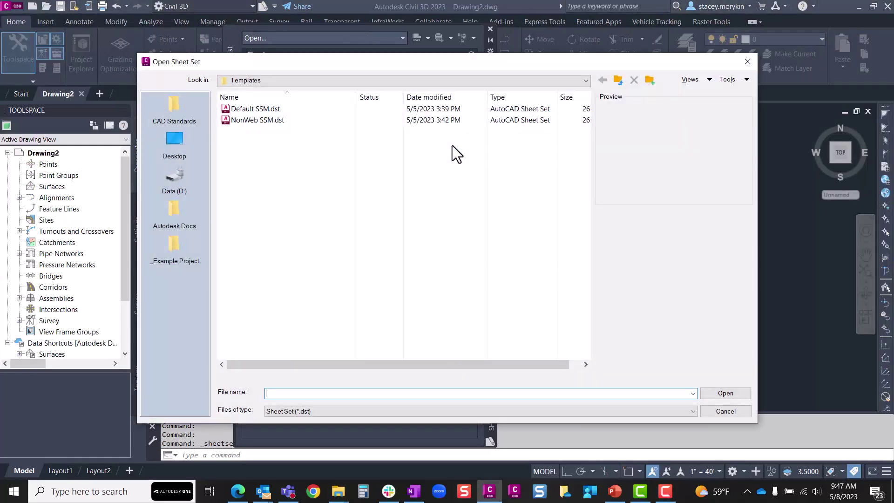
click(175, 186)
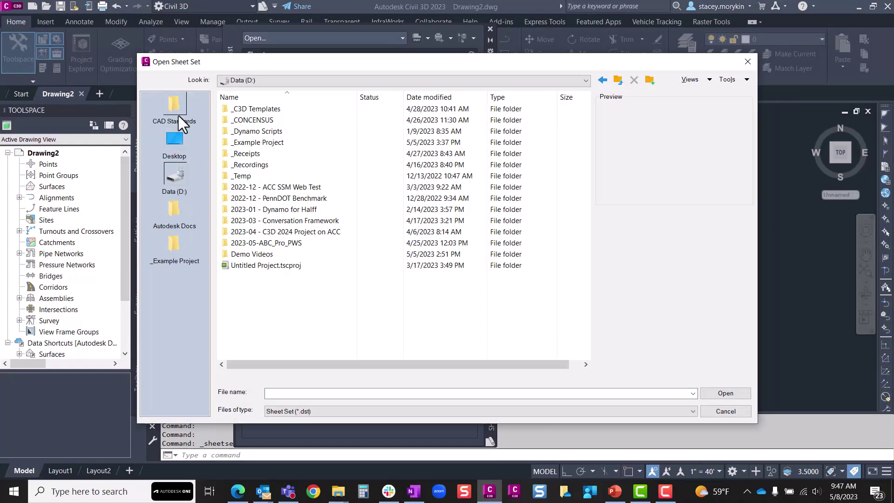
click(175, 216)
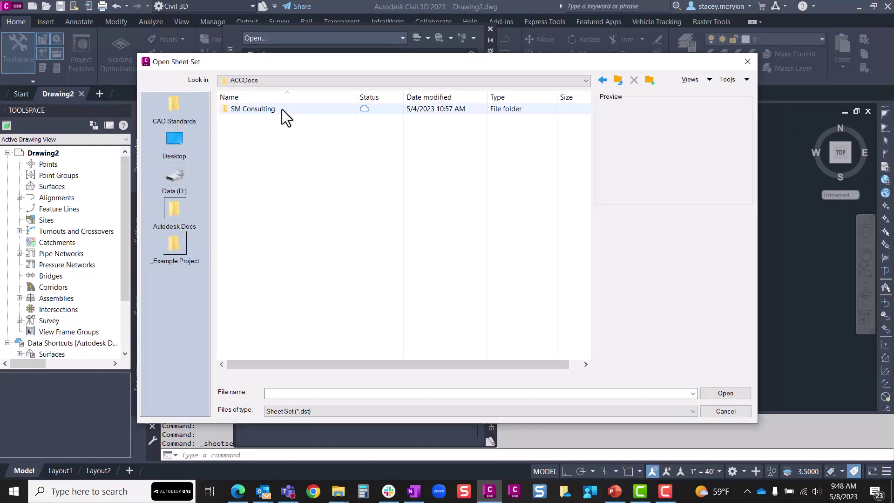
double_click(258, 109)
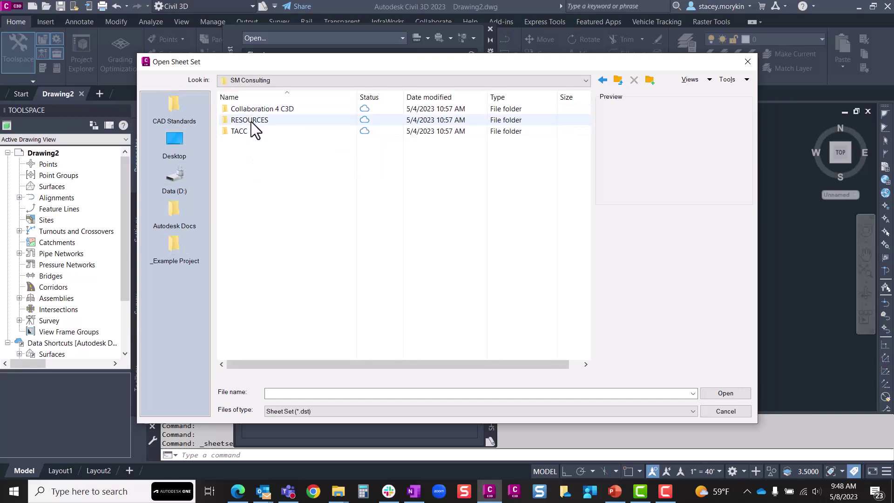
double_click(251, 120)
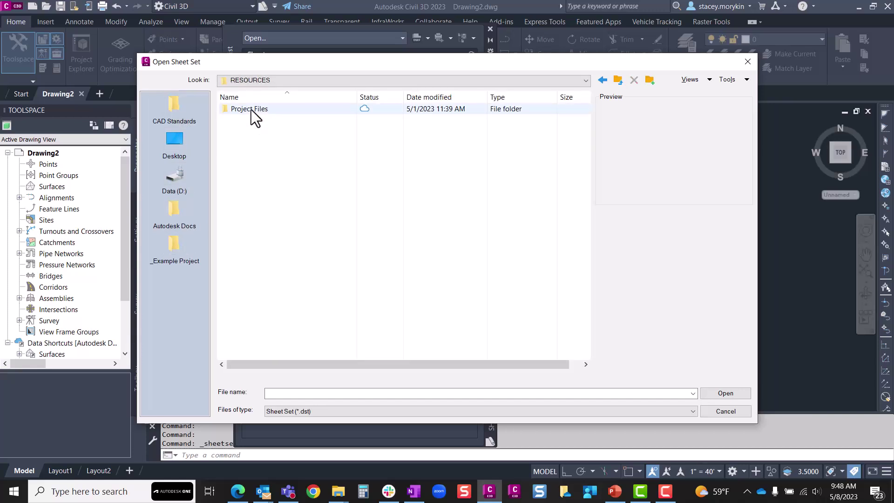
click(251, 110)
double_click(250, 109)
double_click(251, 110)
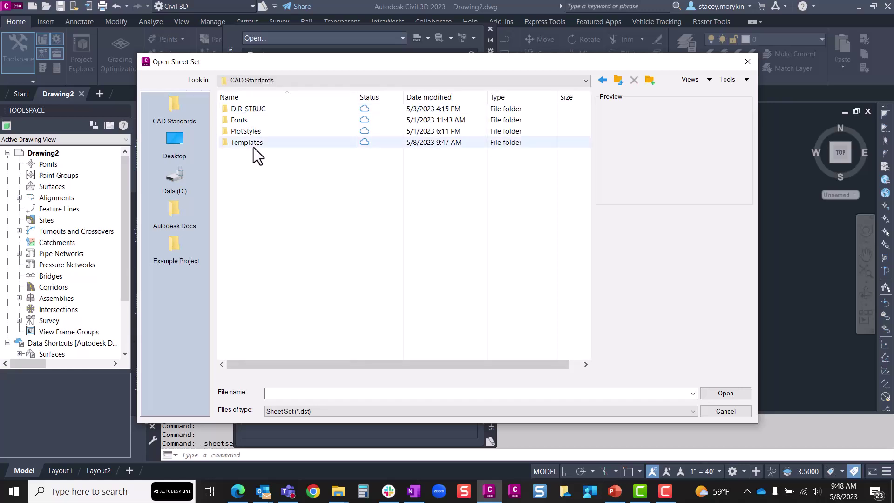
double_click(253, 145)
click(259, 109)
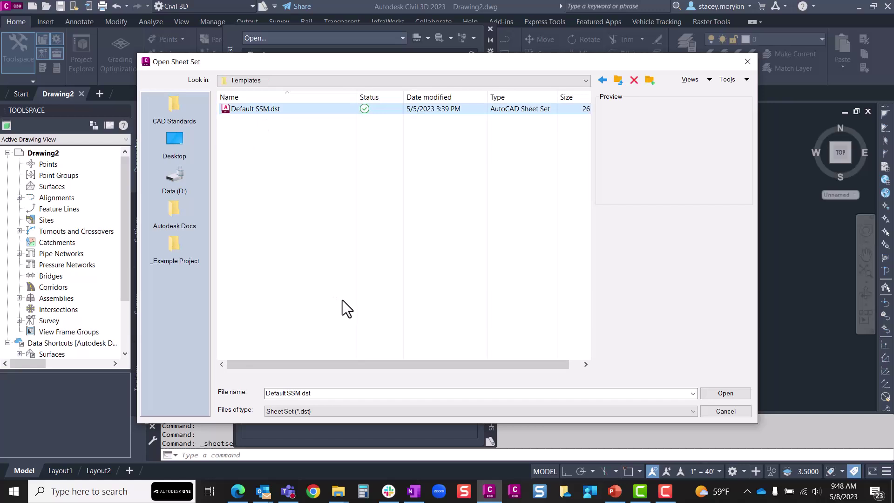
click(731, 397)
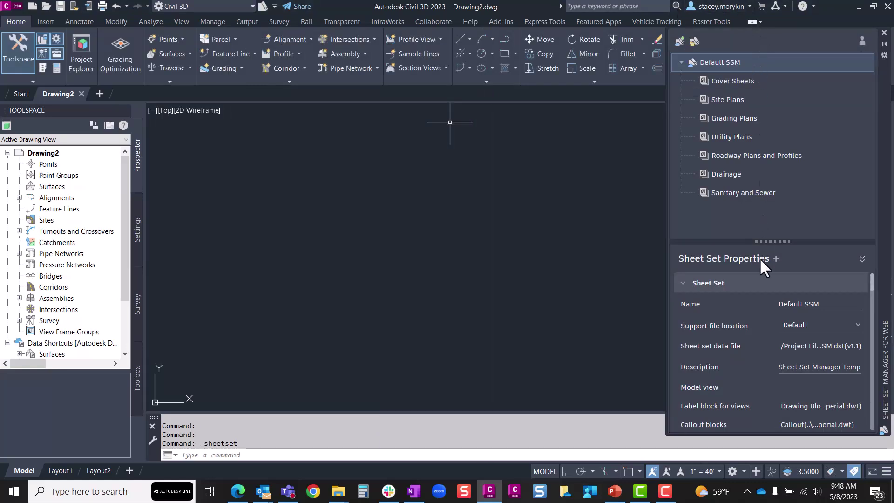
Review the Default SSM subsets and sheet set properties, and close the Sheet Set Manager for Web palette
scroll(765, 328, down, 5)
scroll(773, 335, up, 5)
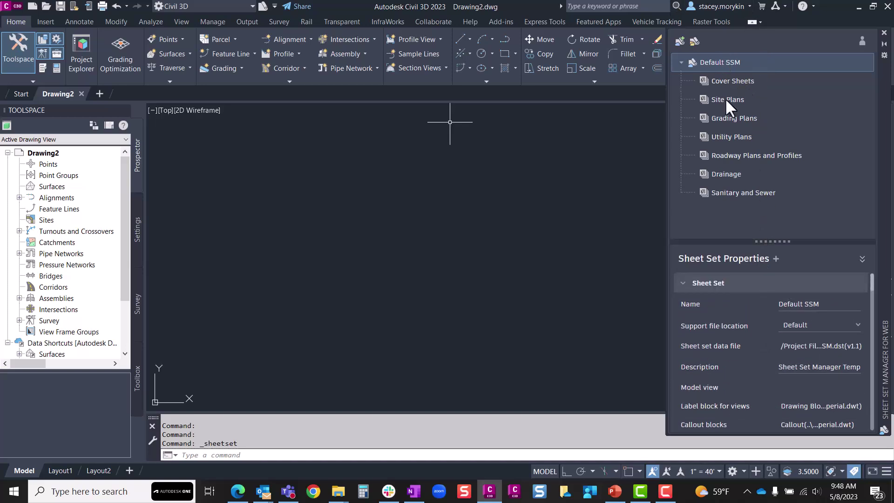
click(884, 32)
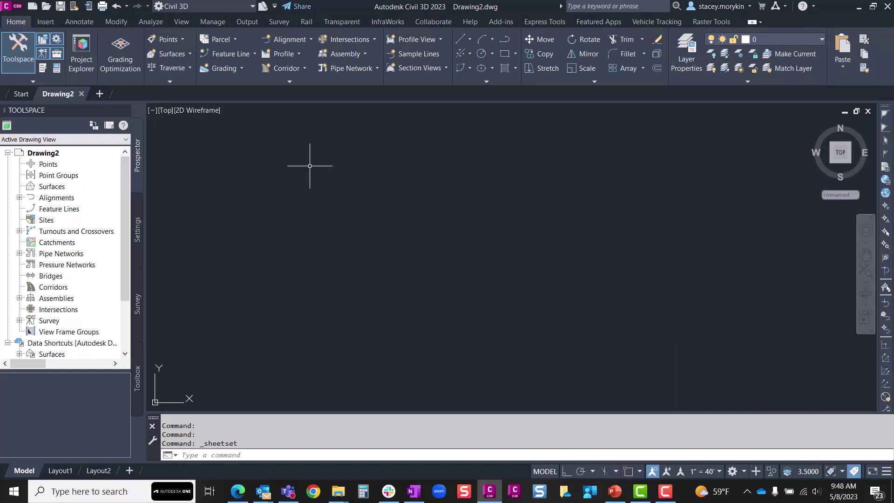
Reopen the Sheet Set Manager and start a new sheet set based on a cloud example sheet set
click(261, 6)
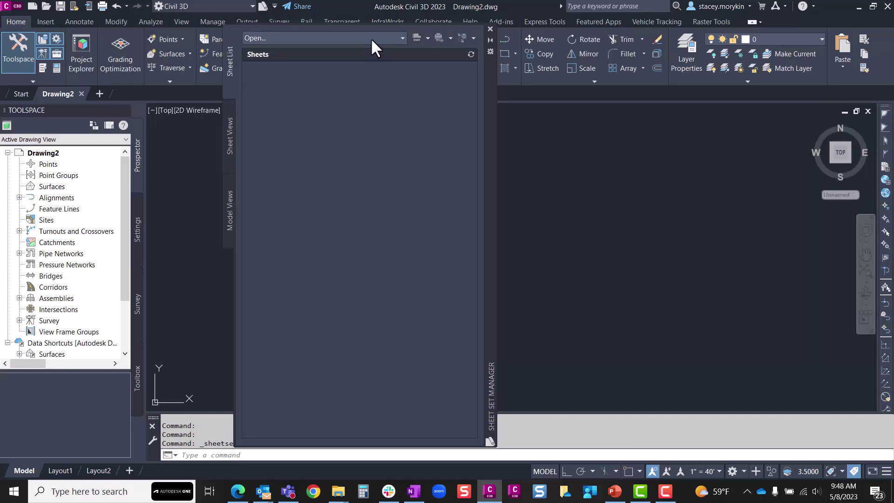
click(320, 34)
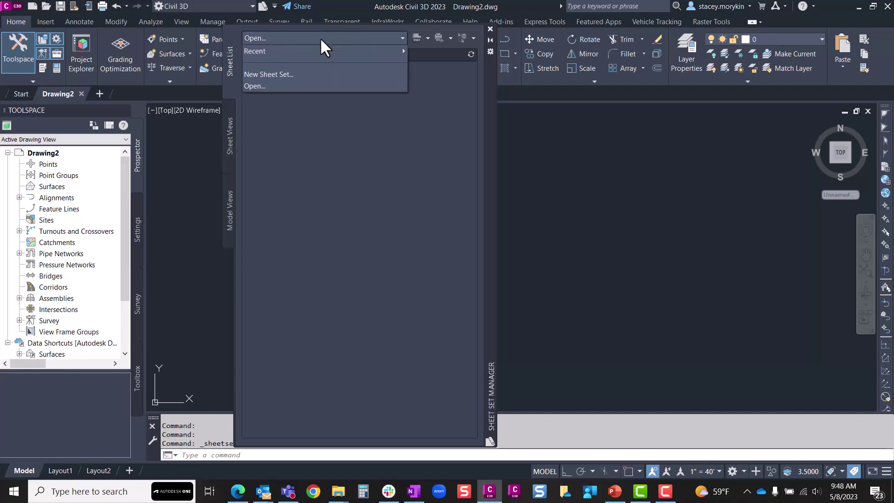
click(284, 74)
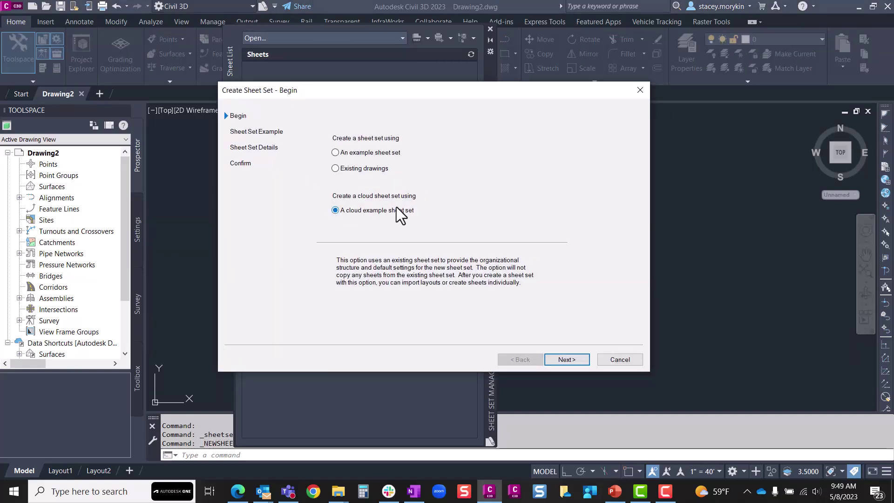
click(566, 360)
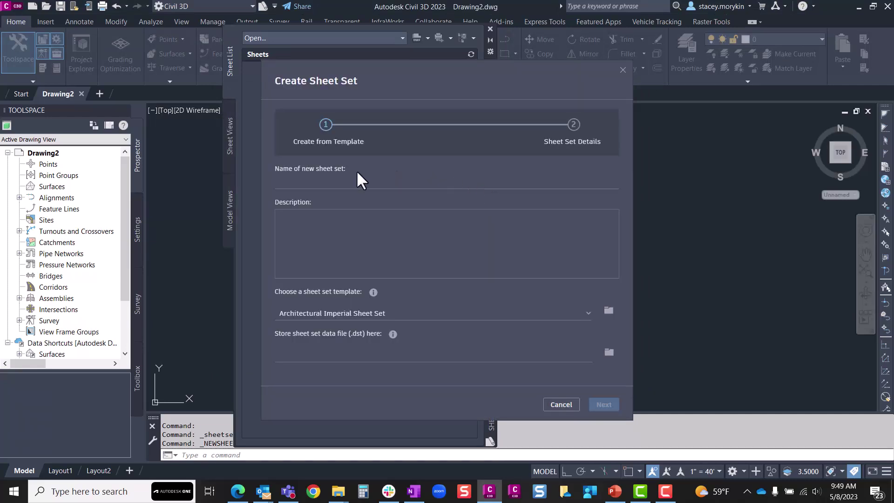
Name the new sheet set Locust Valley and leave its description empty
click(346, 185)
text(Lo)
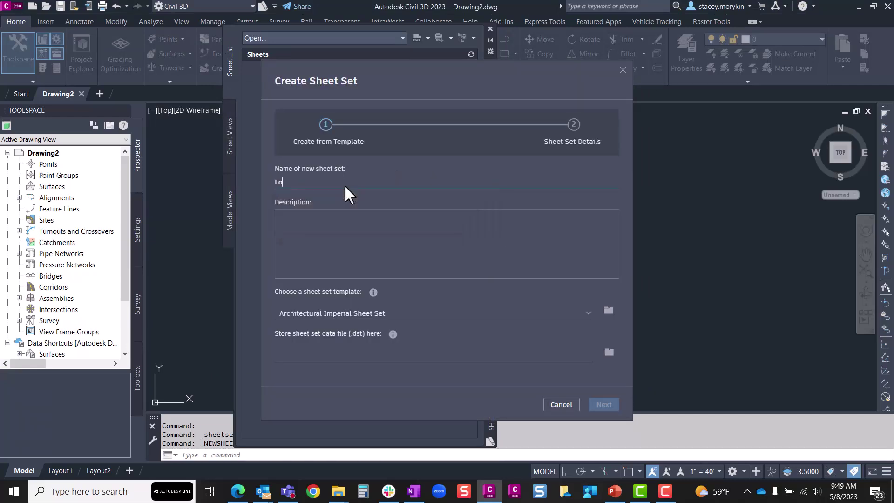
text(cust Valley)
click(427, 236)
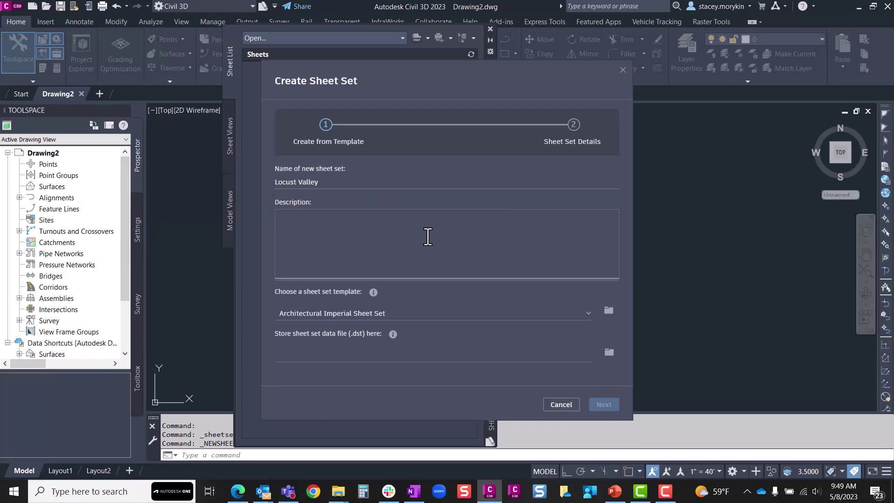
click(304, 298)
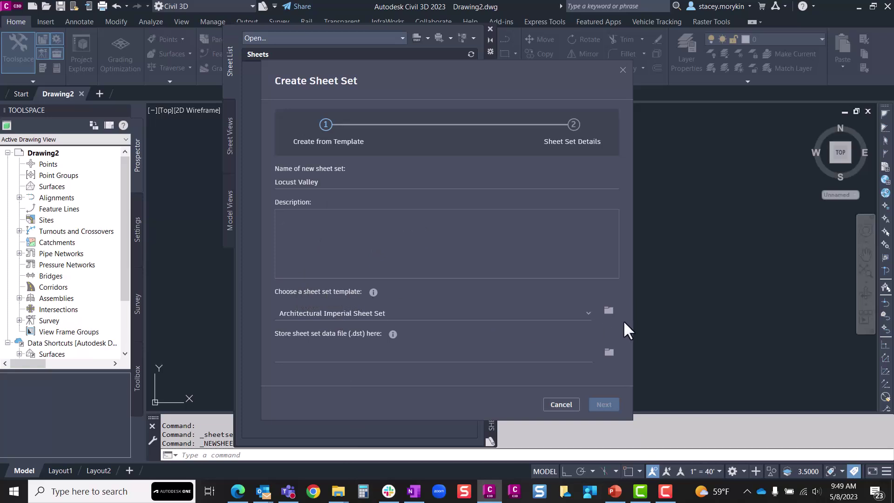
Choose Default SSM.dst from RESOURCES > Project Files > CAD Standards > Templates on Autodesk Docs as the sheet set template
click(609, 310)
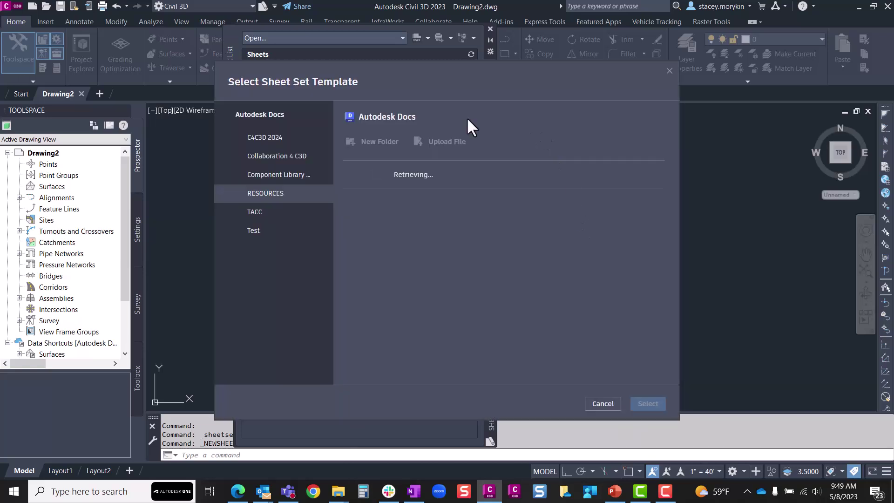
click(260, 197)
double_click(409, 176)
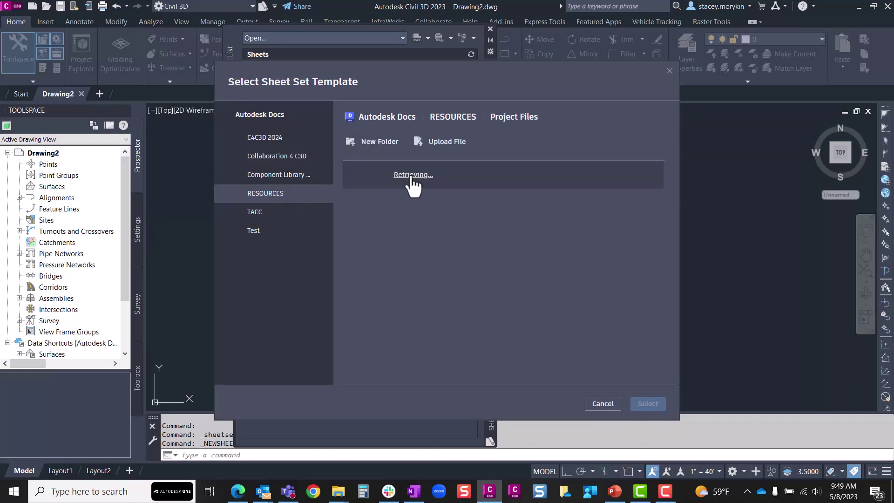
double_click(412, 176)
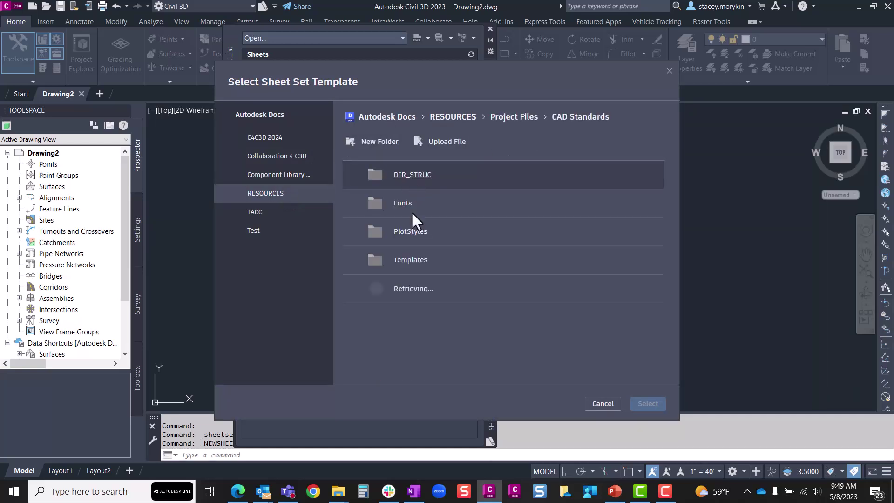
double_click(416, 259)
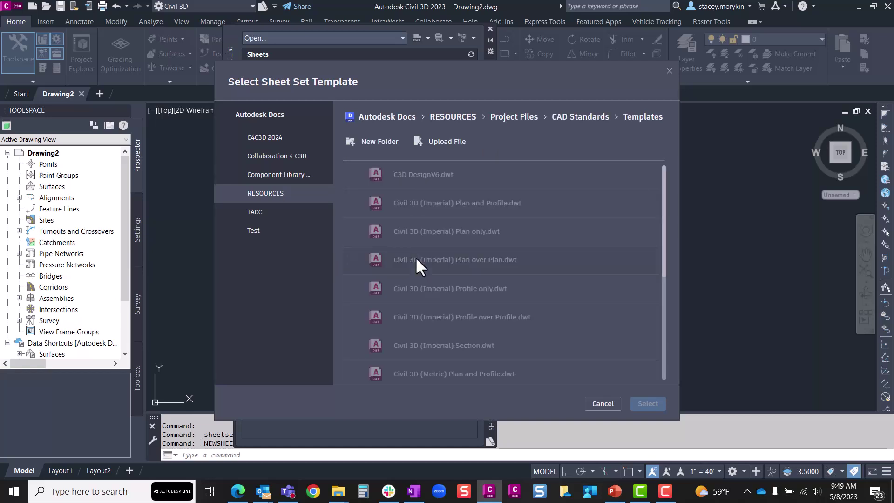
scroll(417, 260, down, 5)
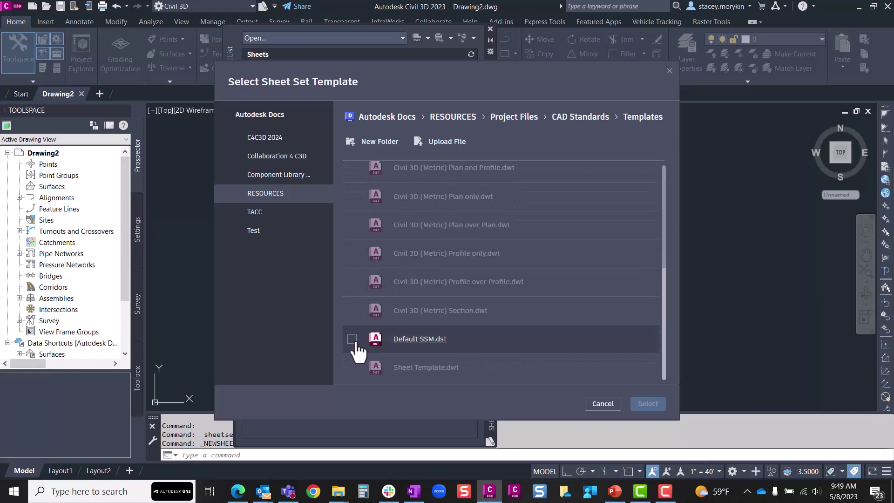
click(351, 339)
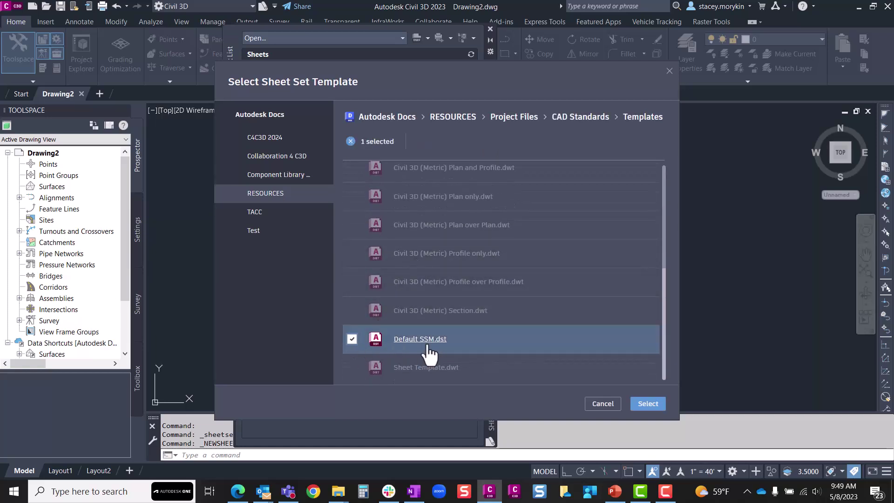
click(658, 409)
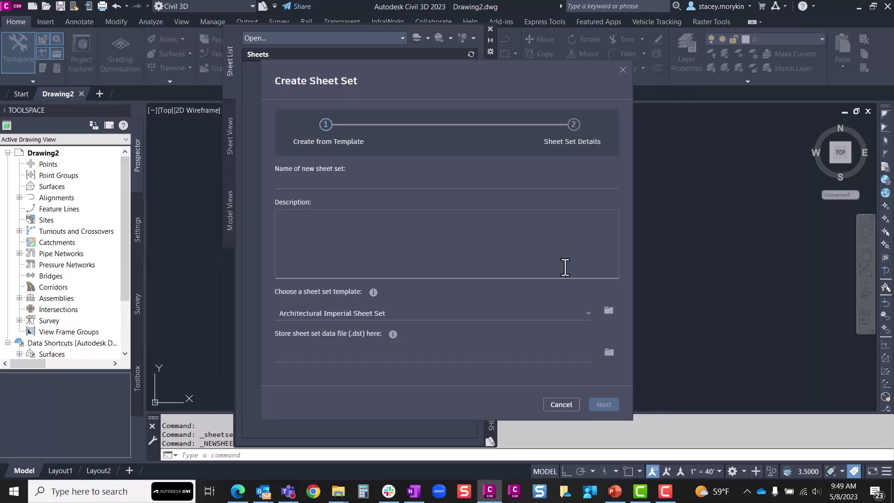
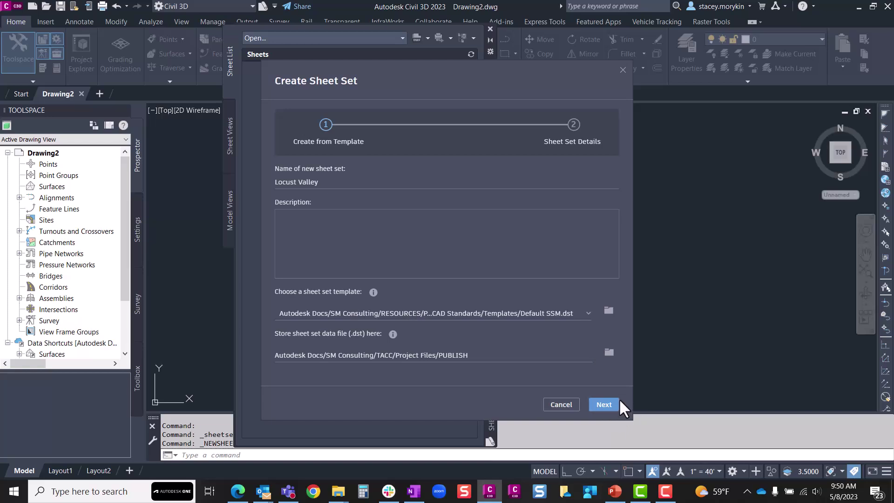
Review the sheet set details and create the Locust Valley sheet set, stored in TACC/Project Files/PUBLISH
click(608, 406)
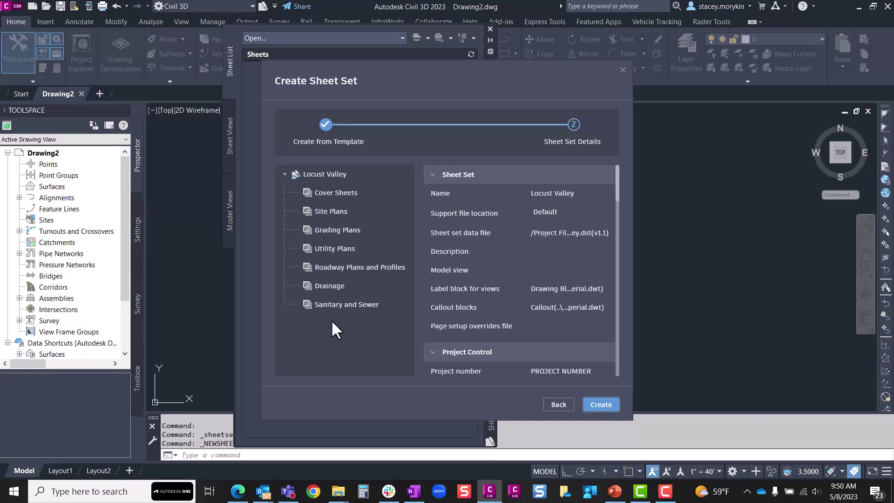
mouse_move(613, 174)
mouse_down()
mouse_move(623, 367)
mouse_move(613, 189)
mouse_up()
click(602, 404)
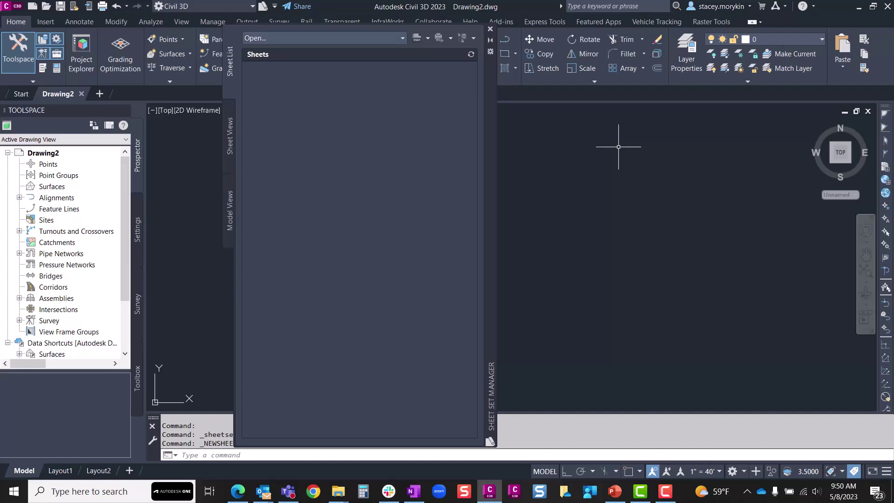
Check the Autodesk Docs sync status, and look for Locust Valley.dst in TACC > Project Files > PUBLISH in File Explorer
click(747, 492)
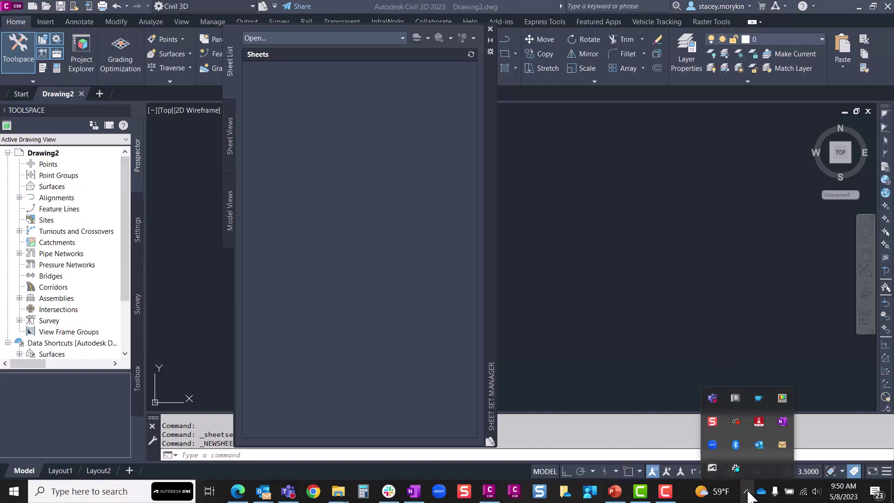
click(735, 399)
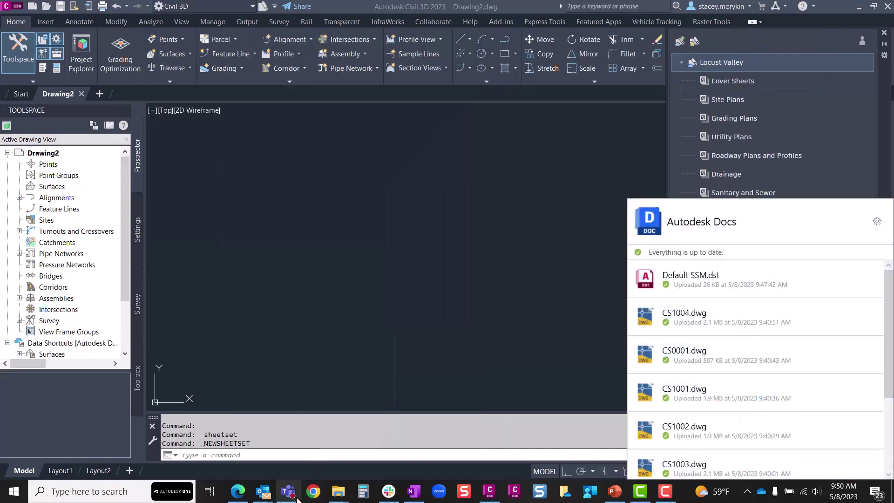
click(337, 492)
mouse_move(373, 459)
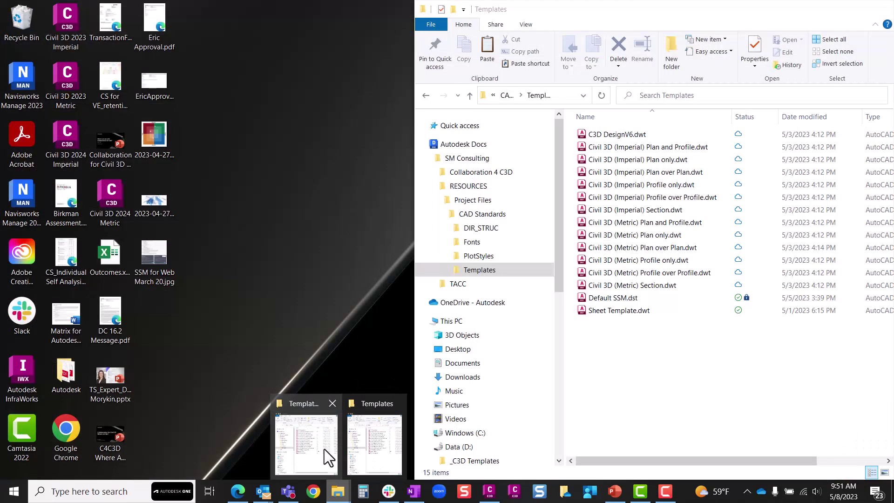
click(324, 449)
click(430, 284)
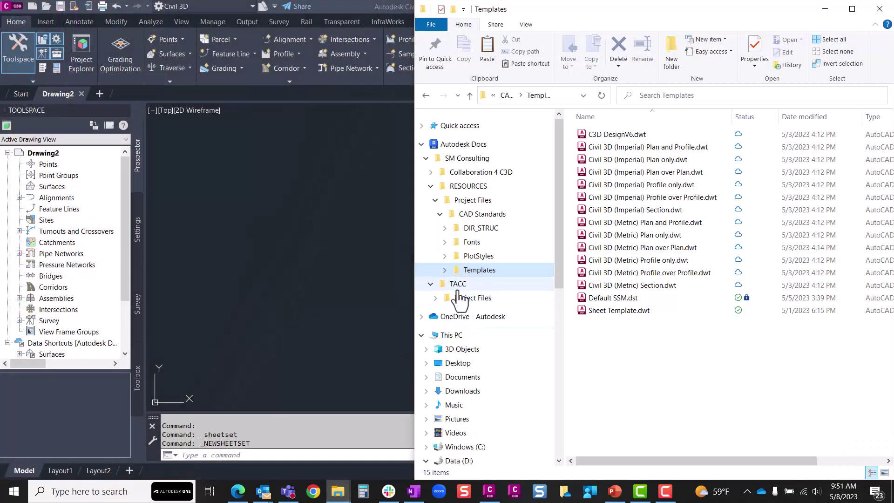
click(451, 298)
click(435, 299)
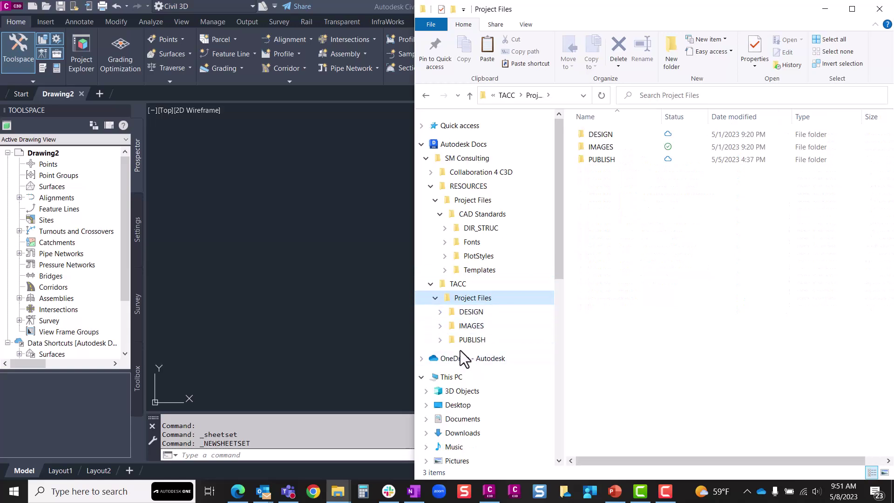
click(466, 340)
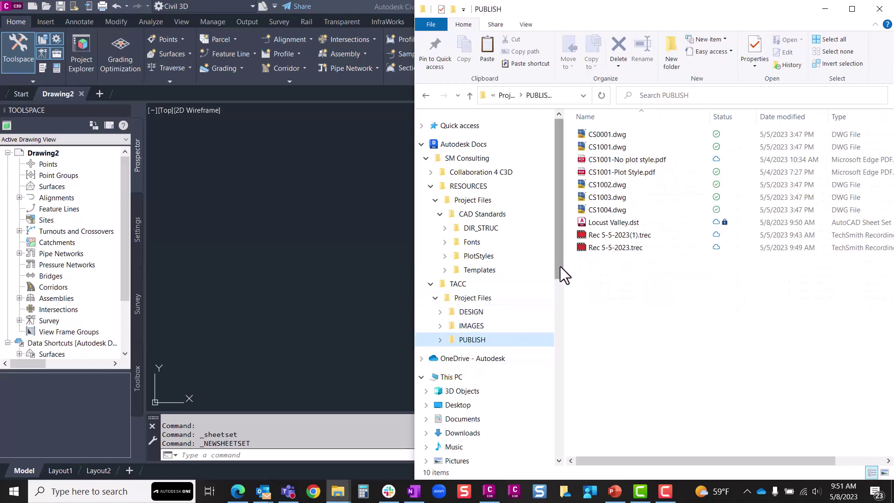
drag(557, 262, 526, 262)
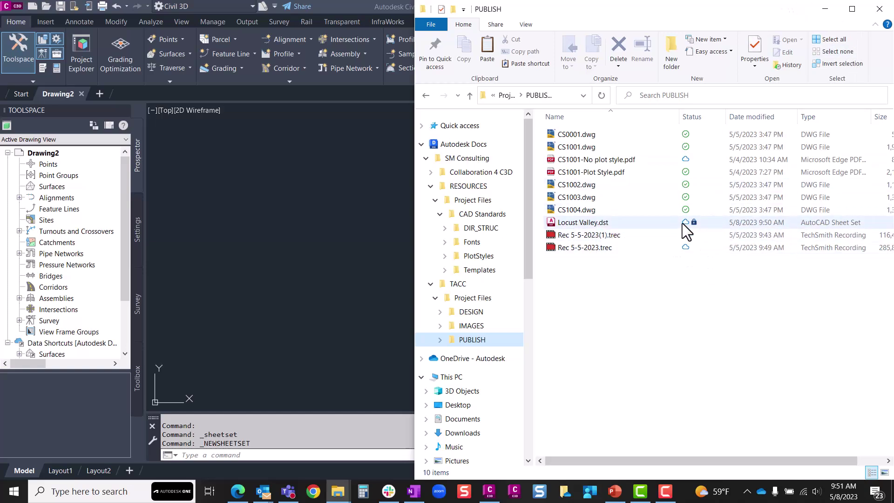
click(826, 10)
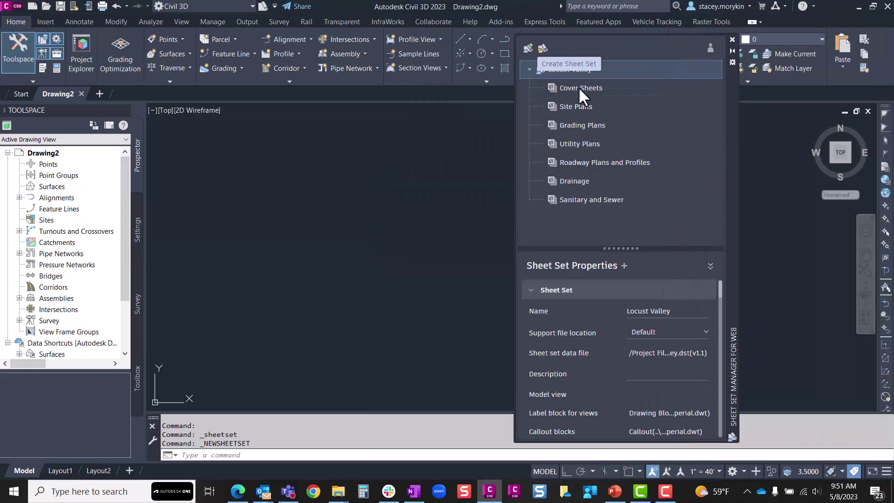
Add a new subset directly under the Locust Valley sheet set
right_click(586, 71)
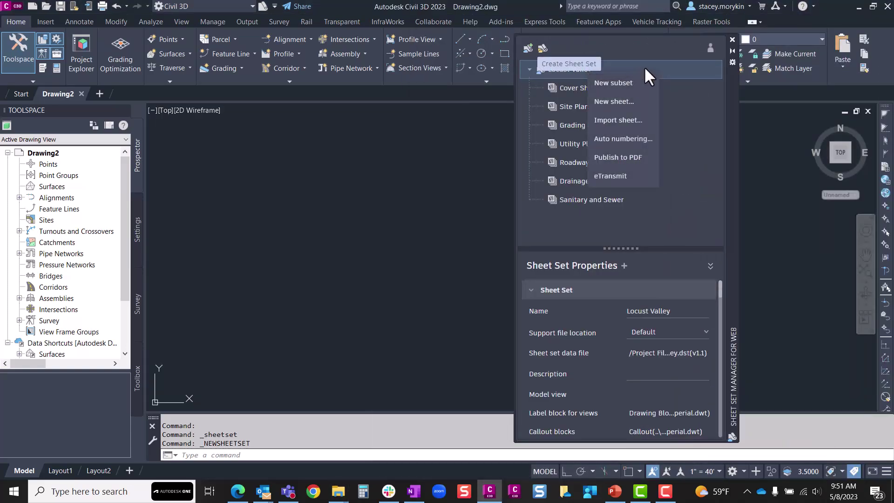
right_click(646, 66)
right_click(600, 70)
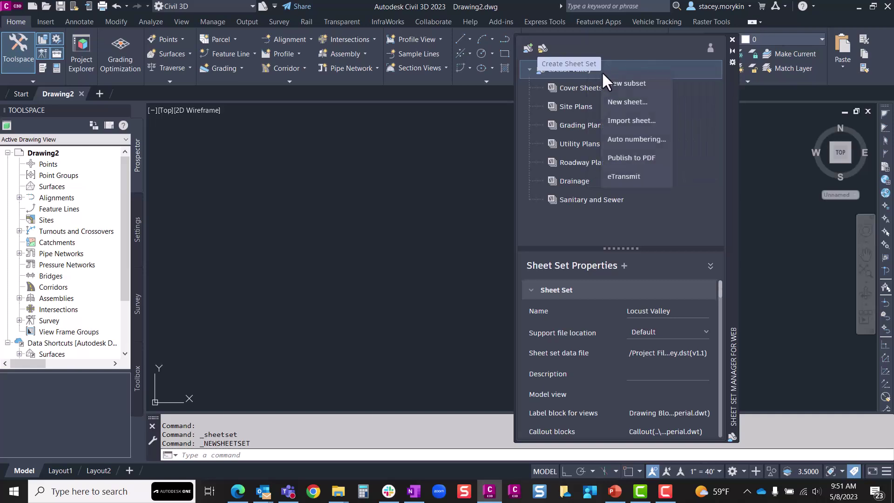
click(644, 84)
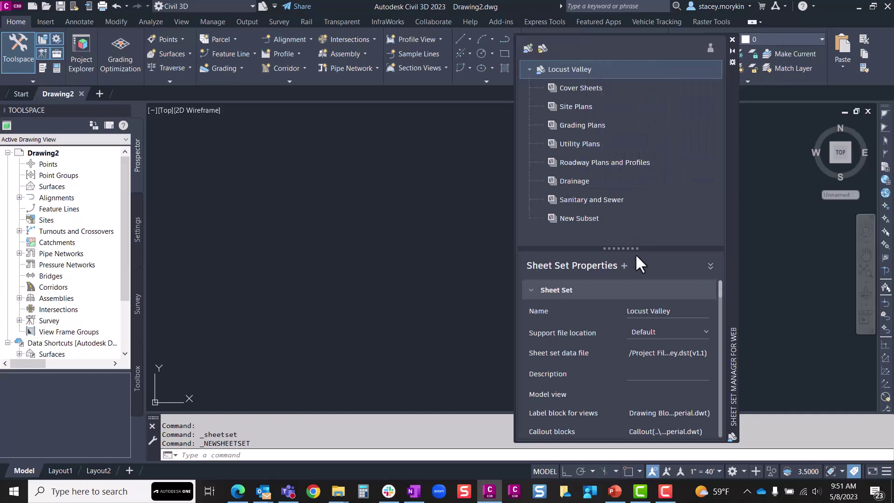
Remove the newly added subset from the end of the Locust Valley sheet set
right_click(589, 218)
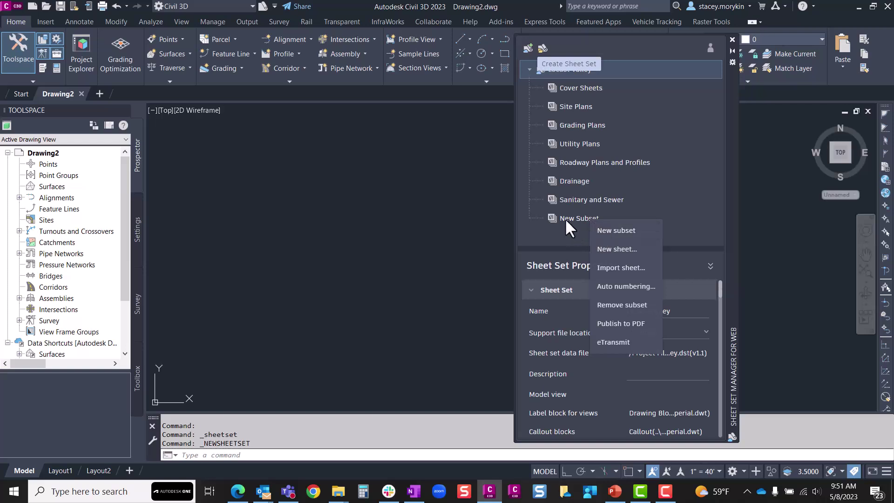
right_click(565, 217)
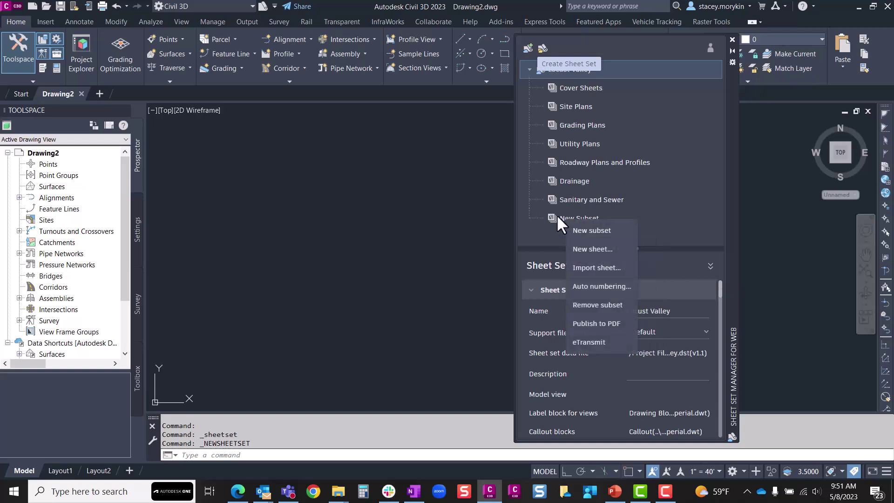
click(569, 214)
right_click(571, 213)
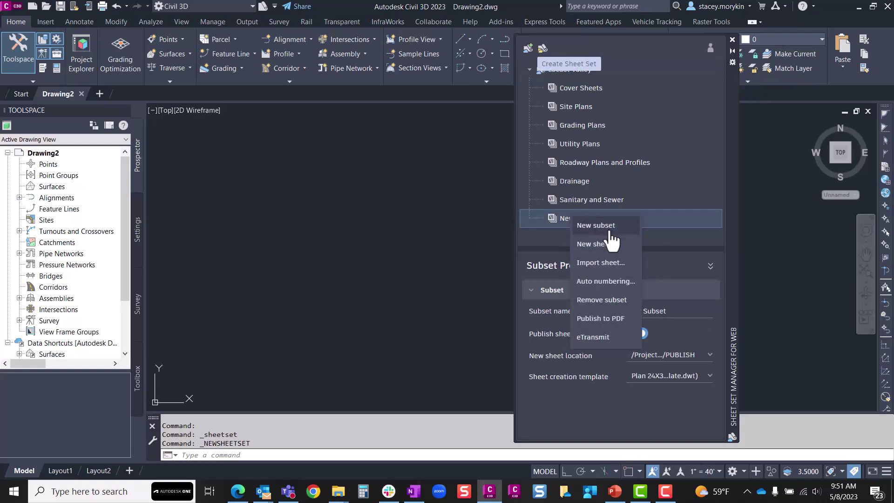
click(611, 299)
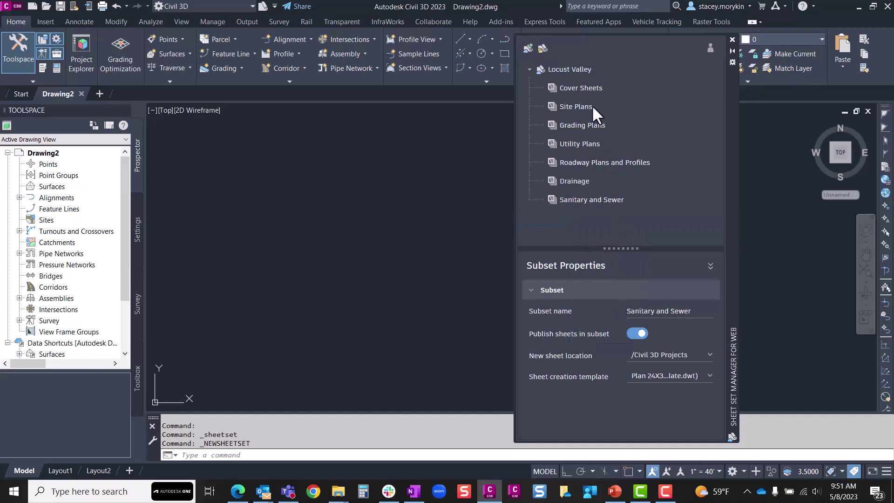
Select the Locust Valley sheet set and enlarge its Sheet Set Properties area
click(587, 69)
right_click(586, 69)
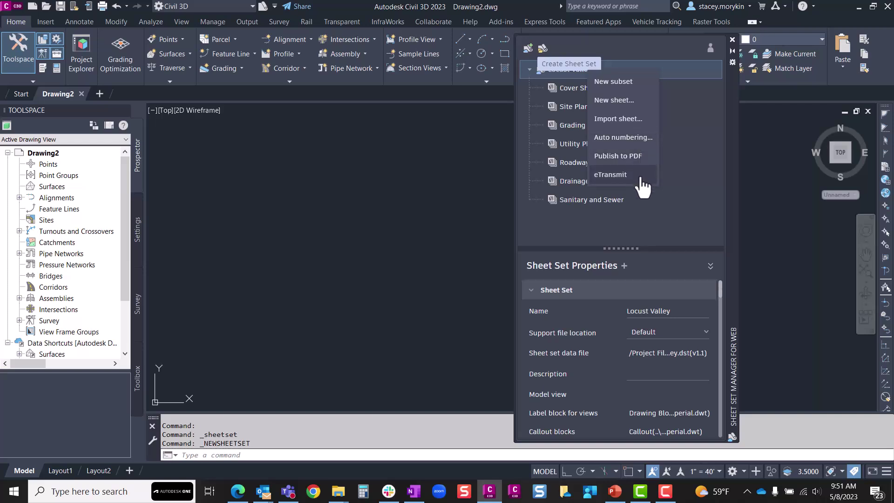
click(634, 246)
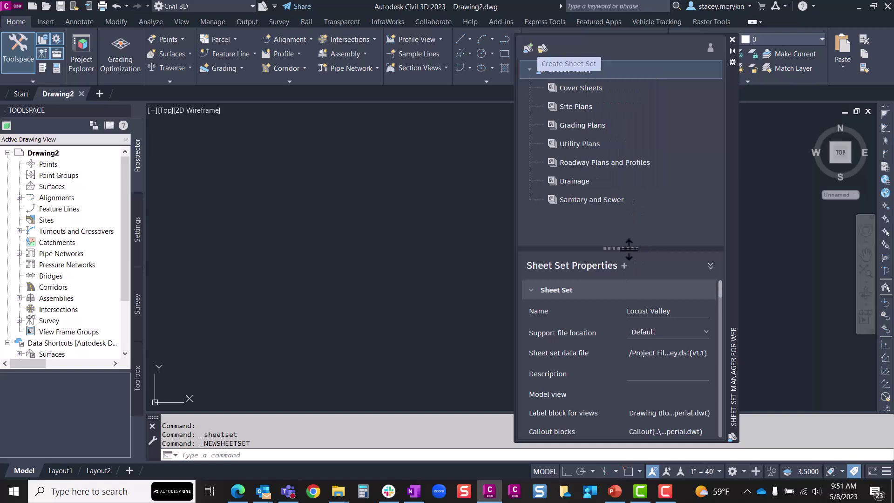
drag(630, 248, 629, 212)
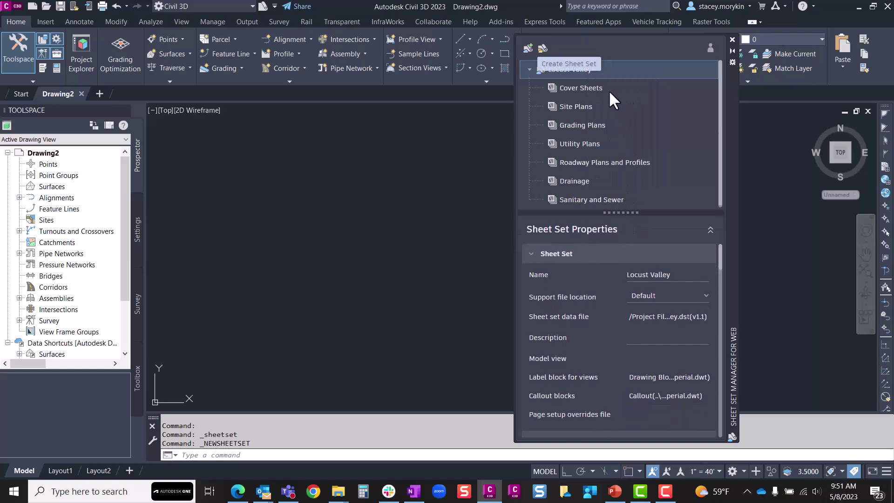
Review the sheet set properties, collapsing the Sheet Set, Project Control, Sheet Creation, Custom Sheet Set Properties and Custom Sheet Properties sections
scroll(629, 286, down, 8)
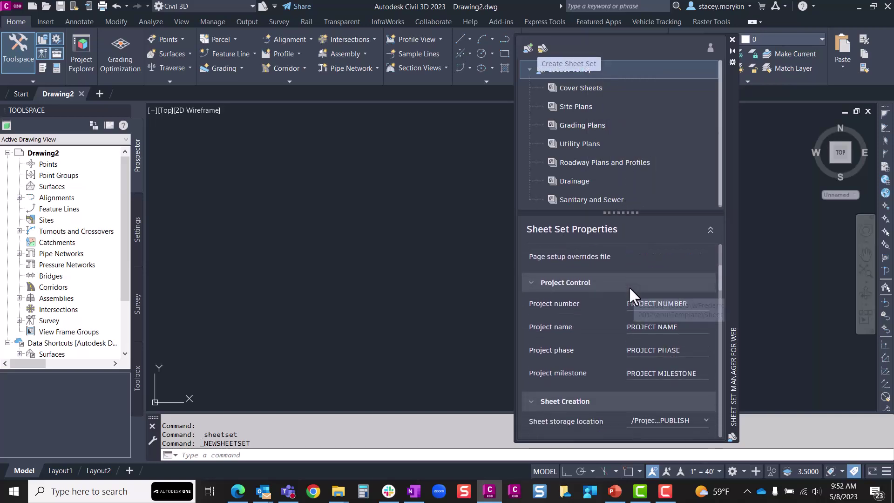
scroll(629, 285, up, 8)
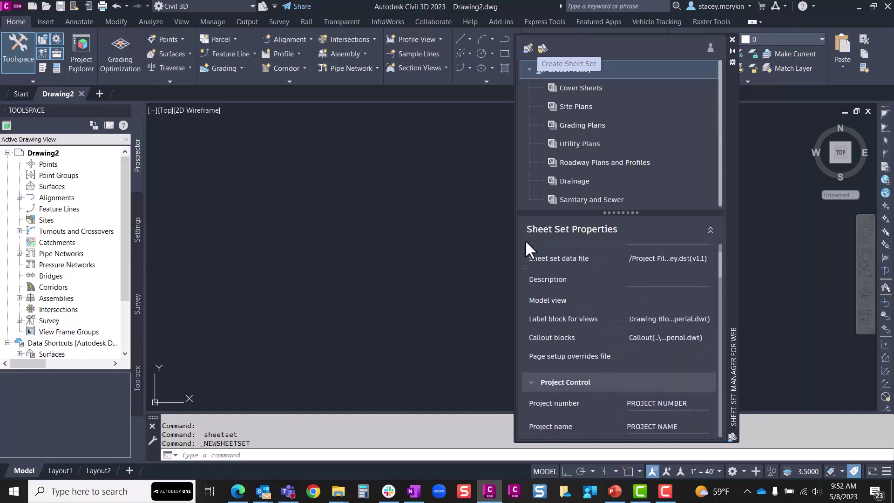
click(531, 254)
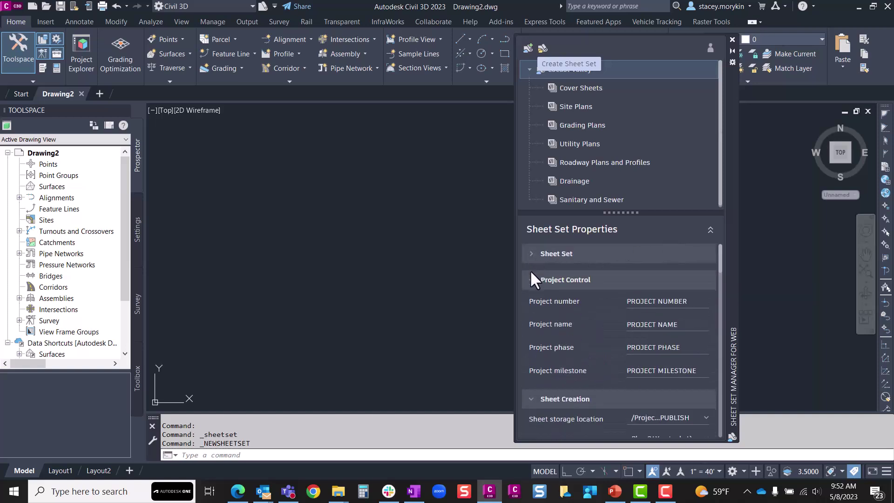
click(529, 279)
click(529, 307)
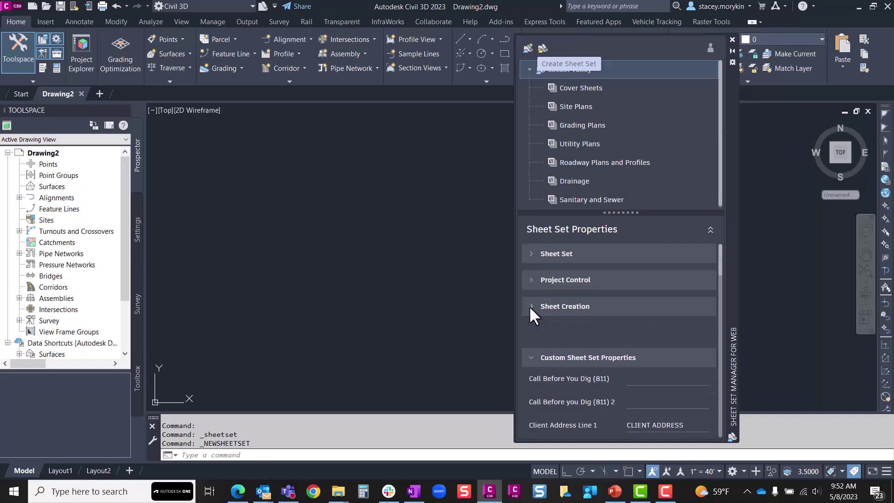
click(529, 332)
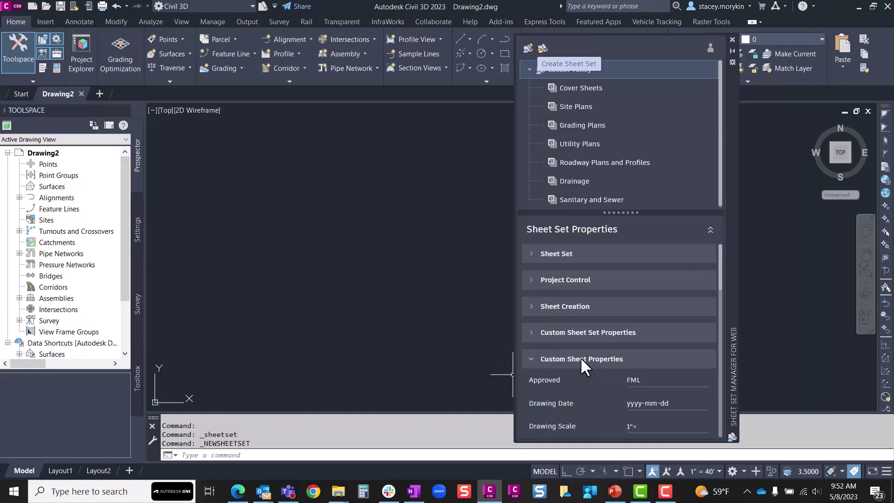
scroll(581, 359, down, 3)
scroll(580, 360, up, 2)
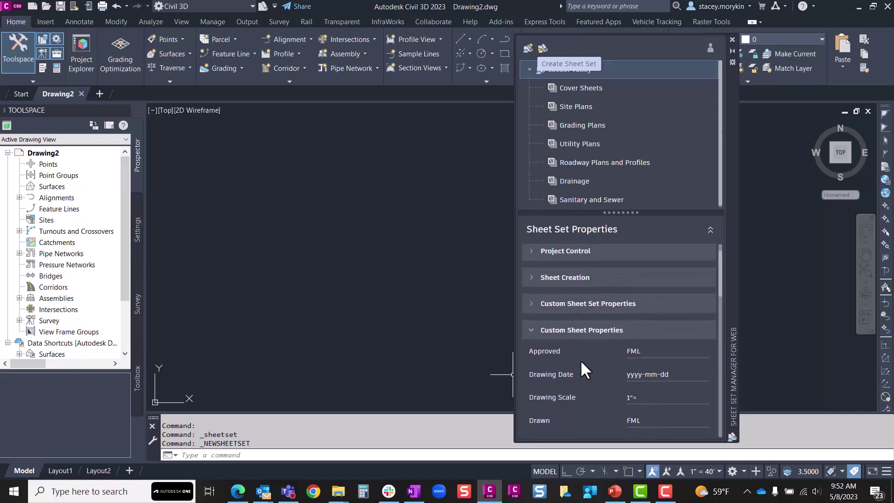
click(532, 330)
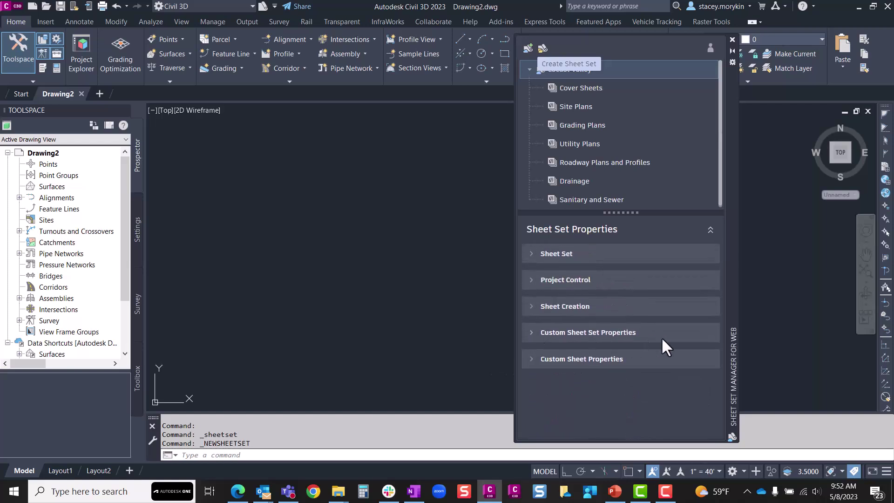
Start a sheet import into the Cover Sheets subset, choosing CS0001.dwg and CS1001.dwg through CS1004.dwg from the PUBLISH folder
right_click(579, 86)
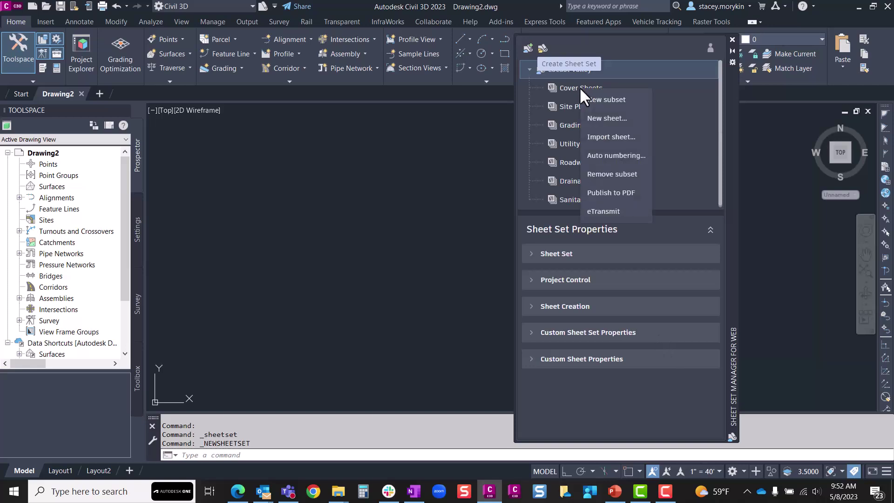
click(618, 141)
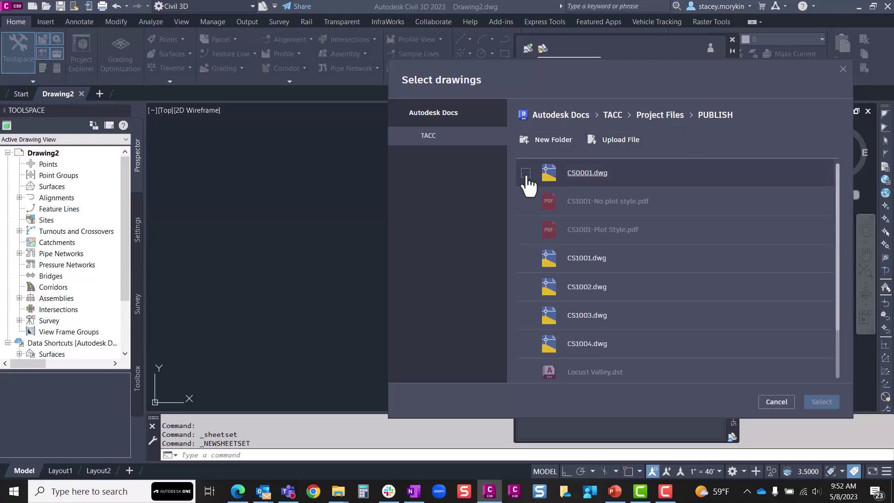
click(525, 173)
click(525, 257)
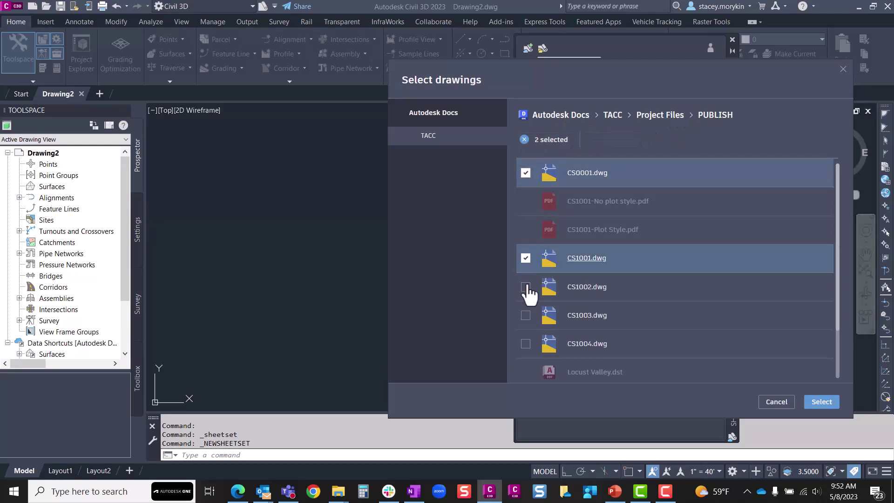
click(525, 287)
click(525, 315)
click(523, 344)
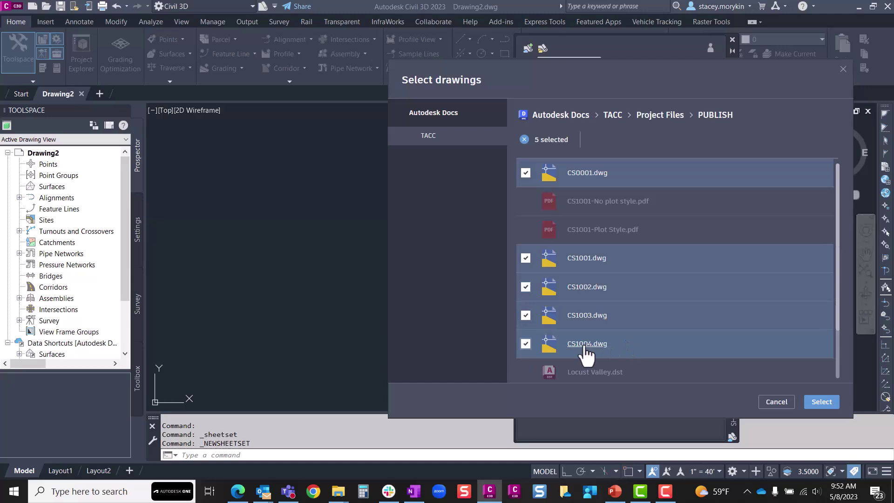
click(823, 401)
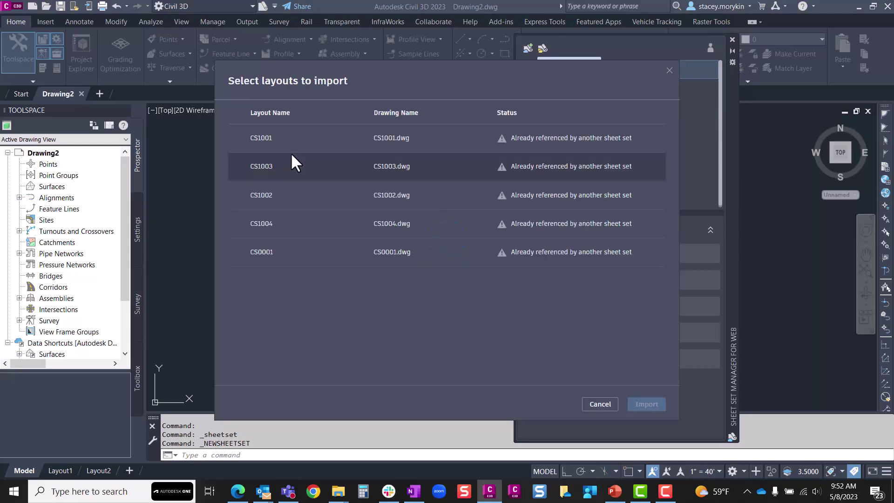
Import the layouts CS0001, CS1001, CS1002, CS1003 and CS1004 from the chosen drawings
click(239, 139)
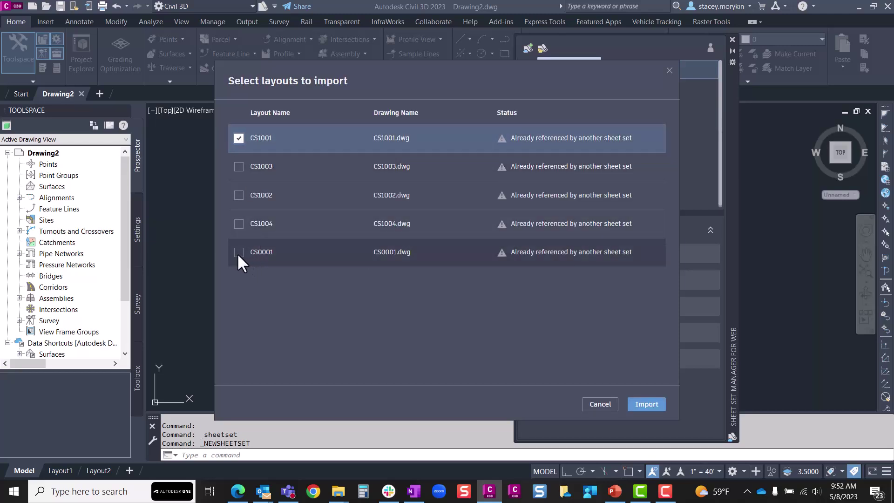
shift+click(239, 252)
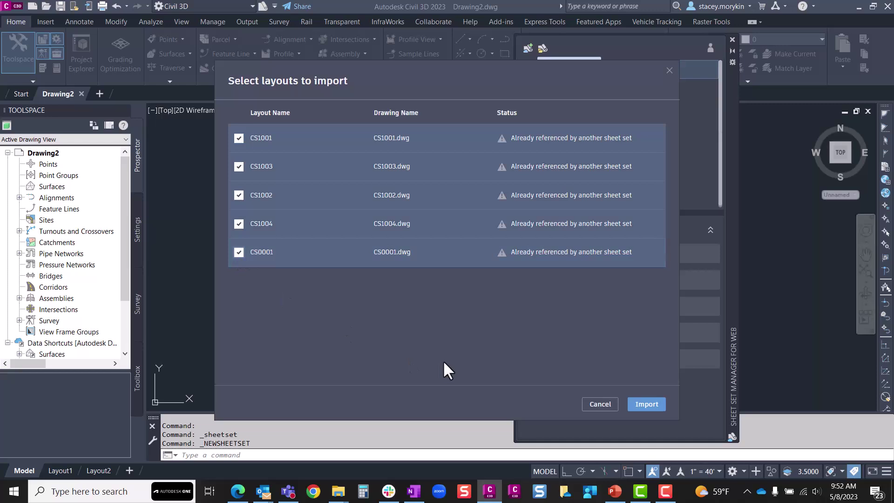
click(648, 404)
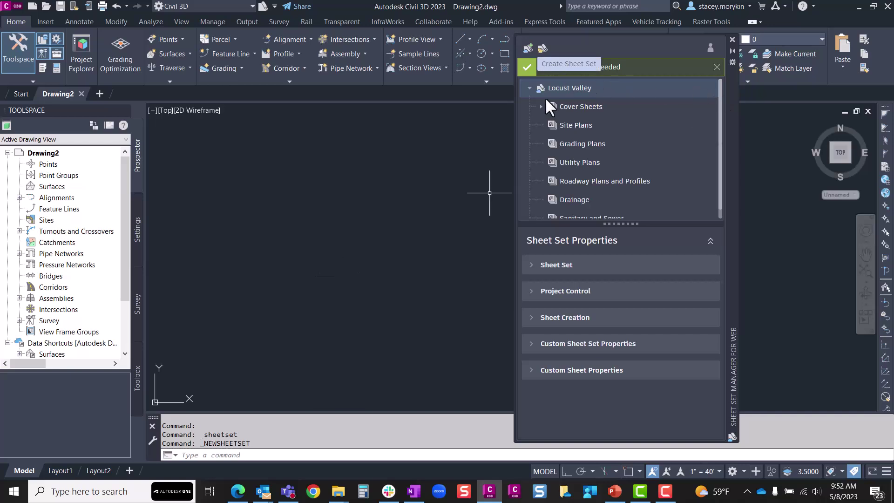
Move sheets CS1001 to CS1004 from Cover Sheets into Site Plans in numerical order, leaving CS0001 under Cover Sheets
drag(637, 224, 642, 363)
click(540, 105)
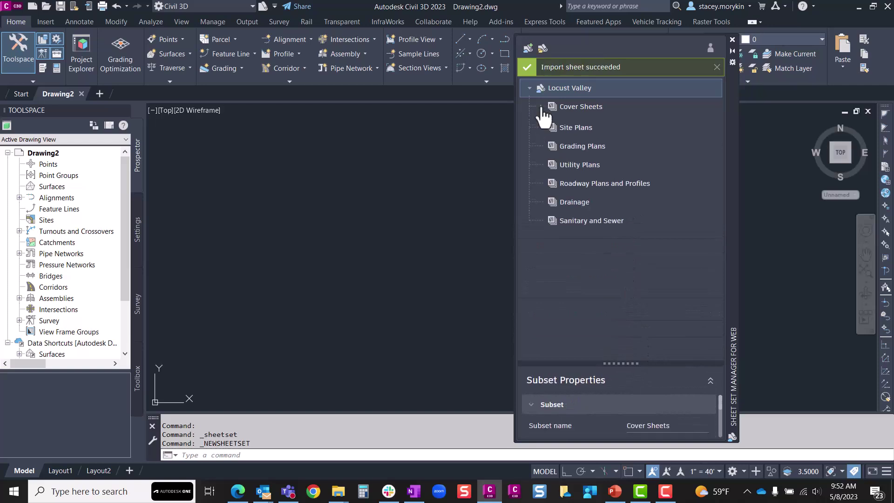
drag(590, 125, 591, 220)
drag(586, 147, 532, 203)
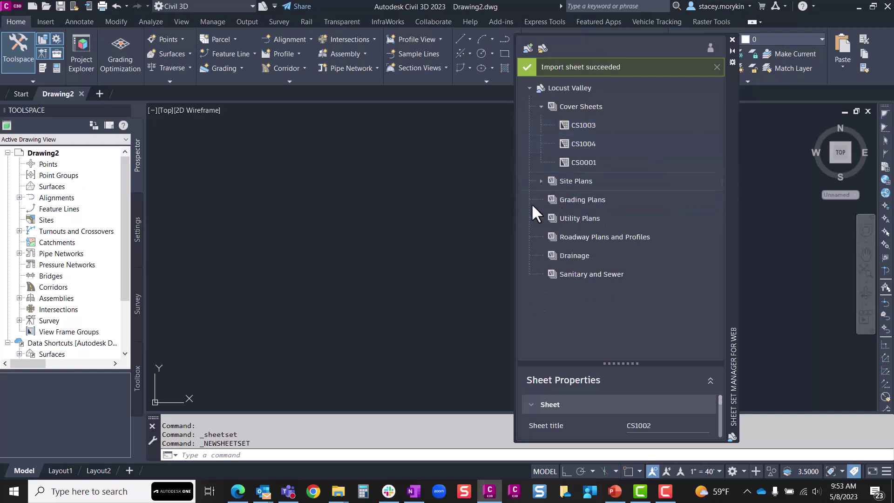
click(543, 183)
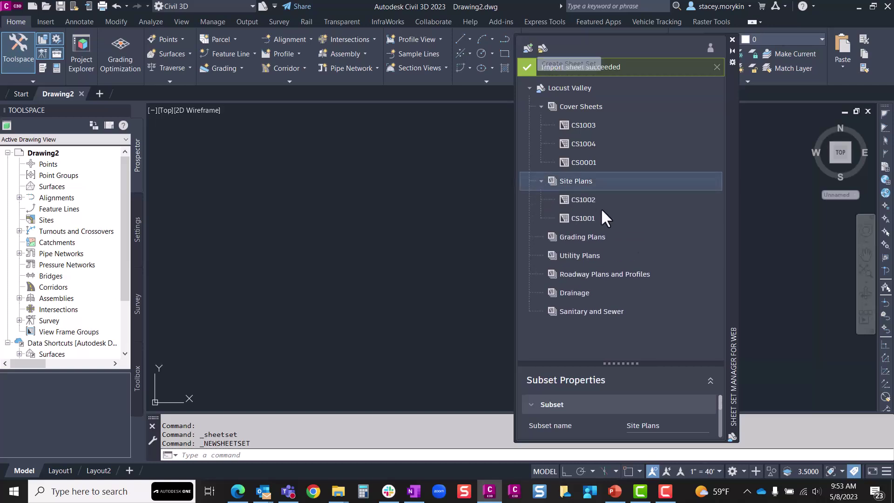
drag(584, 162, 573, 148)
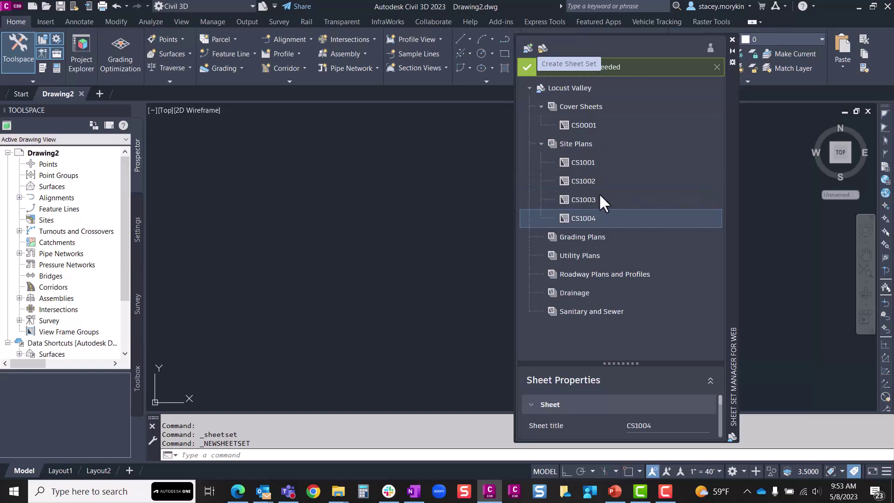
click(585, 156)
Review the Locust Valley sheet set's Custom Sheet Properties, collapsing the Sheet Set, Project Control, Sheet Creation and Custom Sheet Set Properties sections
drag(621, 363, 624, 193)
click(593, 89)
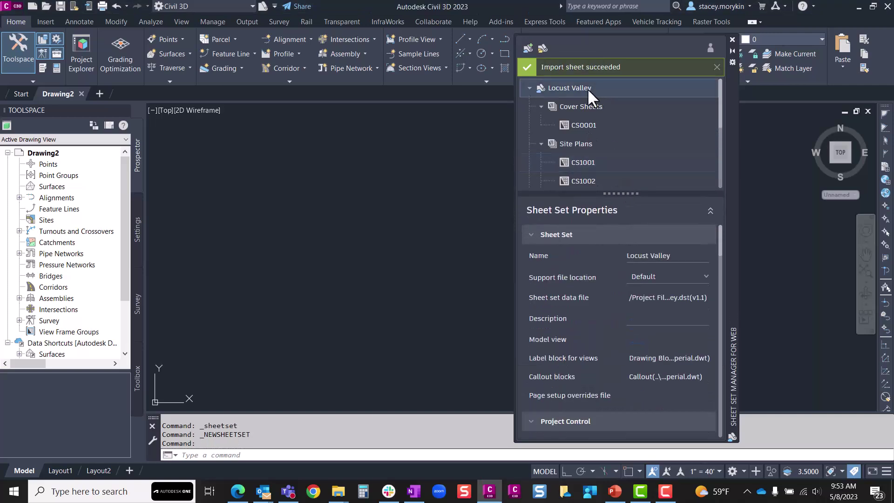
click(539, 236)
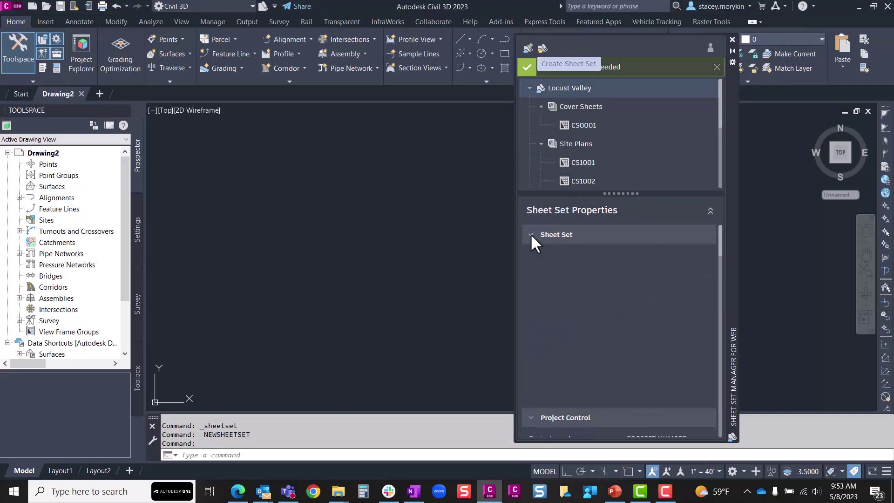
click(561, 259)
click(540, 291)
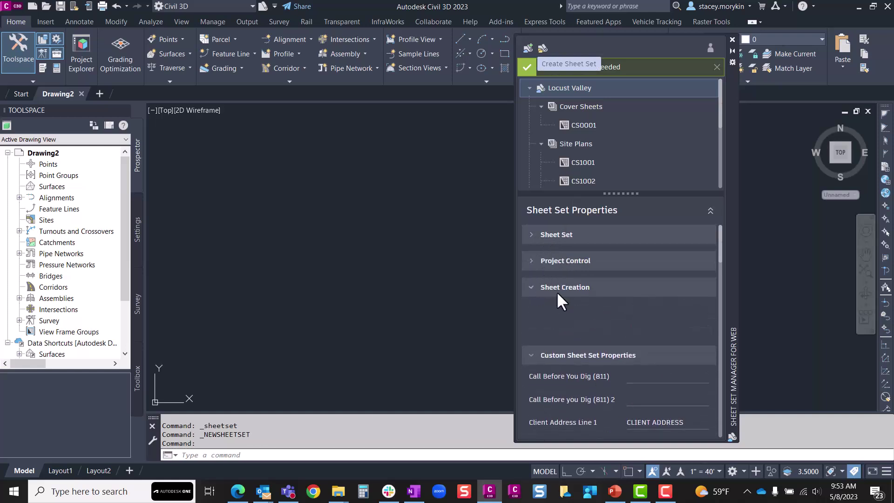
click(536, 315)
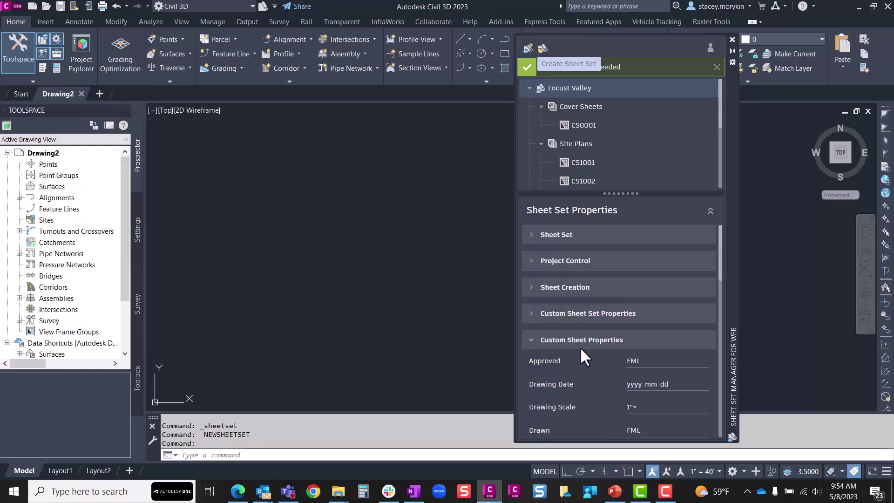
click(670, 364)
scroll(671, 361, down, 3)
scroll(671, 362, up, 3)
Open the CS1001 sheet from the Site Plans subset and shift the Sheet Set Manager palette further off the drawing
drag(611, 193, 612, 247)
double_click(590, 161)
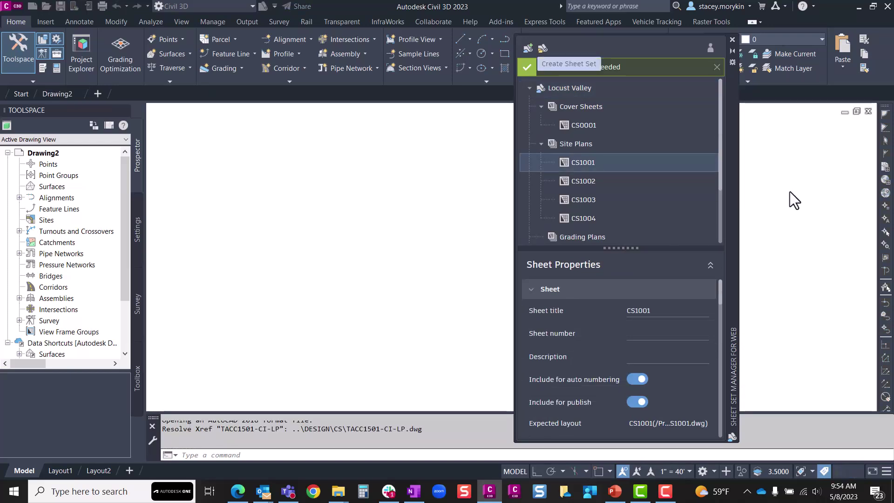
drag(732, 180, 799, 194)
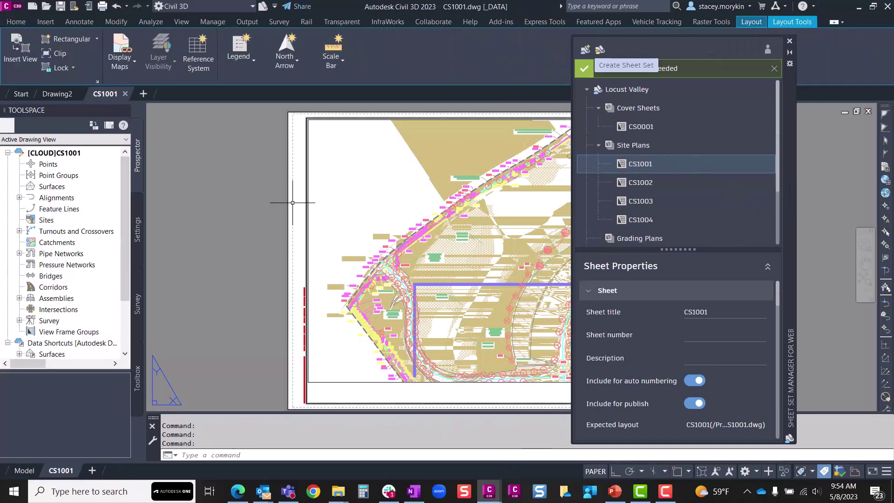
Examine the CS1001 title block's project, date, drawing scale, drawn by, approved by and sheet number fields
scroll(213, 210, down, 1)
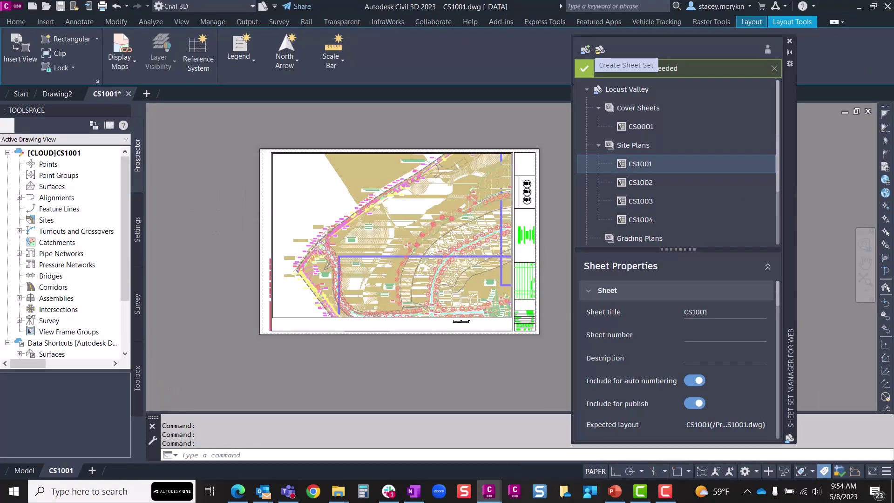
scroll(533, 334, up, 2)
scroll(533, 334, up, 4)
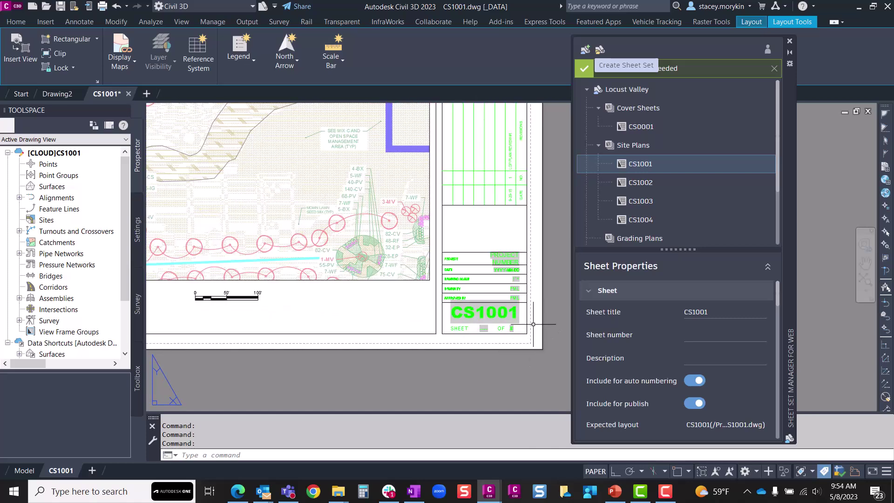
scroll(435, 350, down, 4)
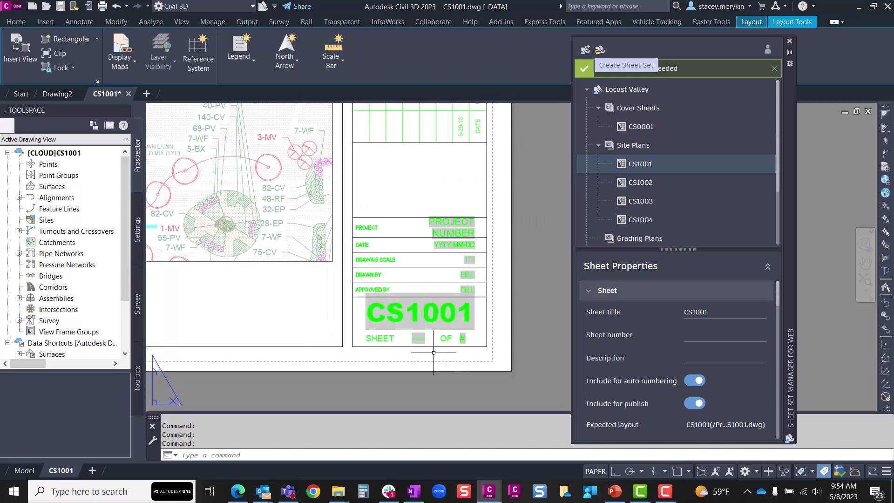
middle_drag(512, 152, 518, 132)
middle_drag(511, 296, 507, 246)
scroll(500, 260, up, 4)
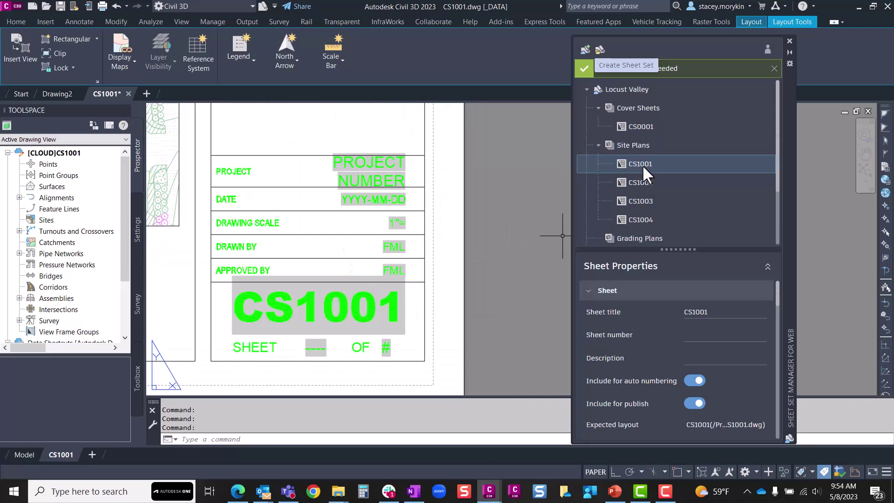
In CS1001's custom sheet properties, set Approved to SMM and Drawing Date to 05-08-2023
click(586, 295)
click(586, 319)
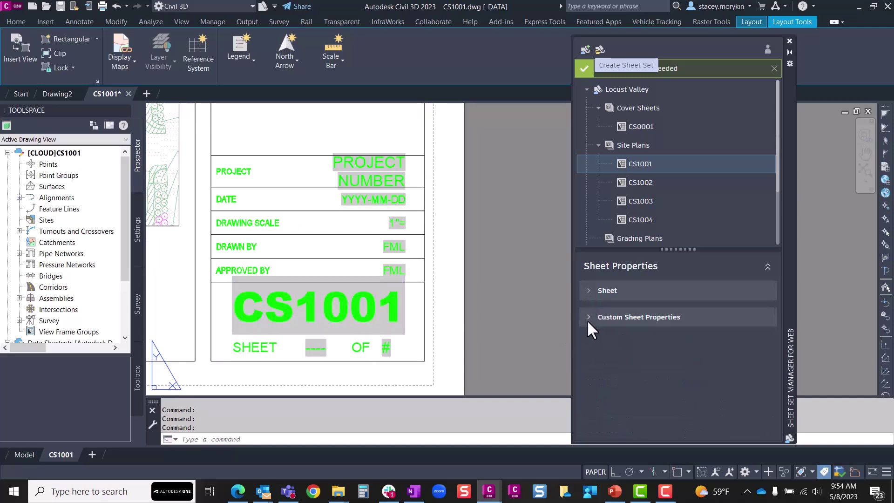
click(587, 317)
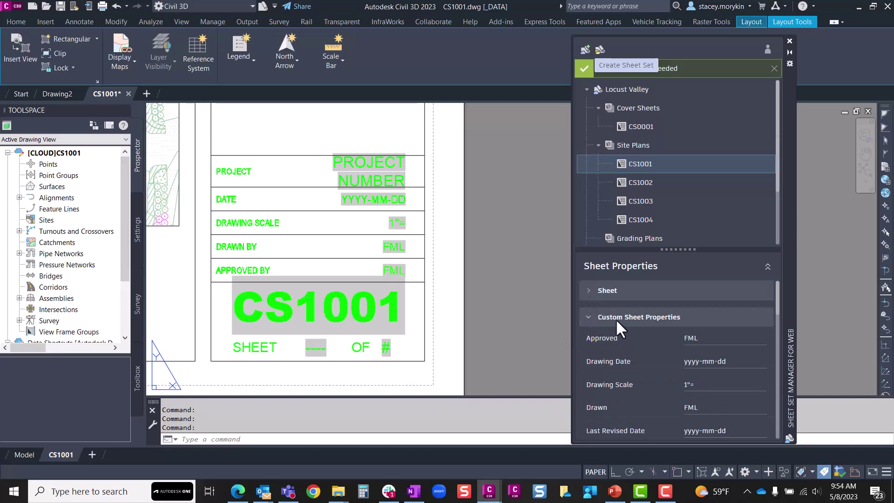
click(718, 343)
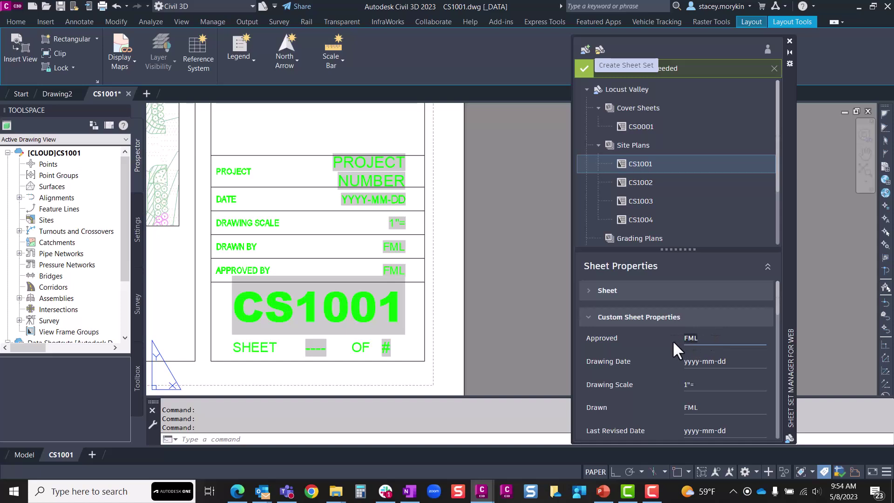
click(722, 361)
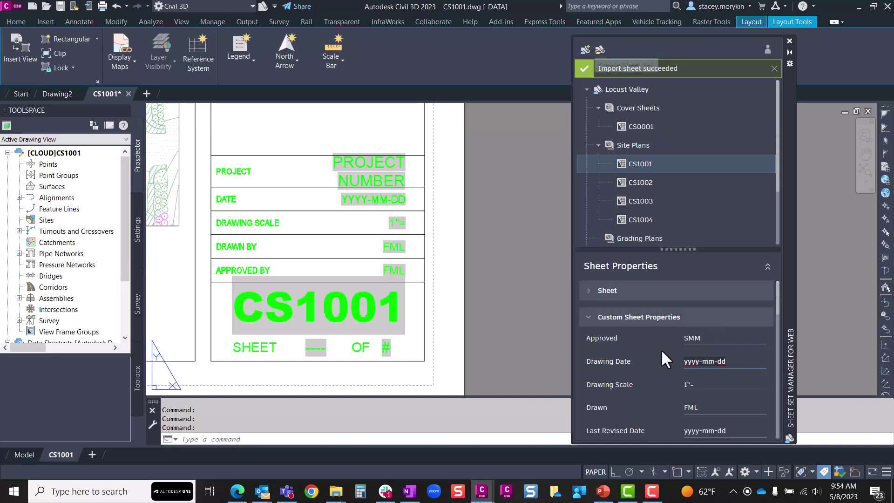
key(ctrl+a)
text(05-08-2023)
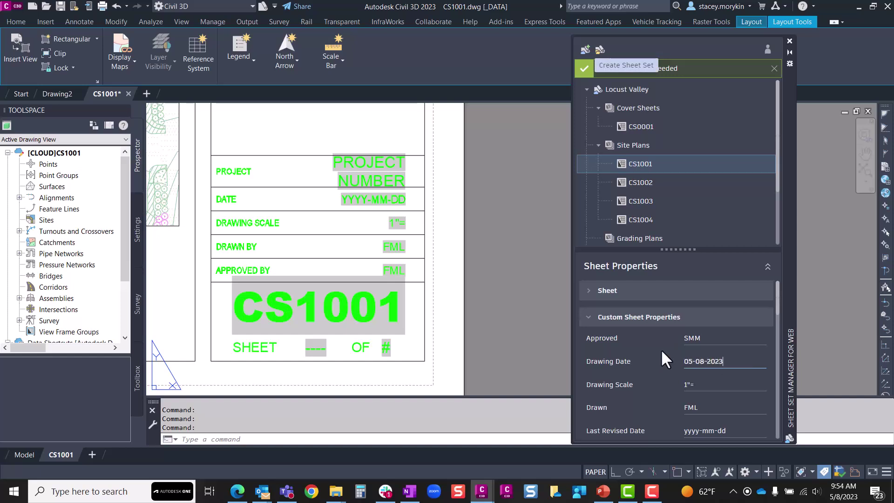
Complete CS1001's Drawing Scale as 1"=50' and set its Drawn property to SMM
click(719, 385)
text(50')
scroll(722, 387, down, 2)
key(Tab)
text(smm)
Expand CS1001's general sheet properties and set the sheet number to 5, leaving the description blank
scroll(661, 334, up, 2)
click(588, 290)
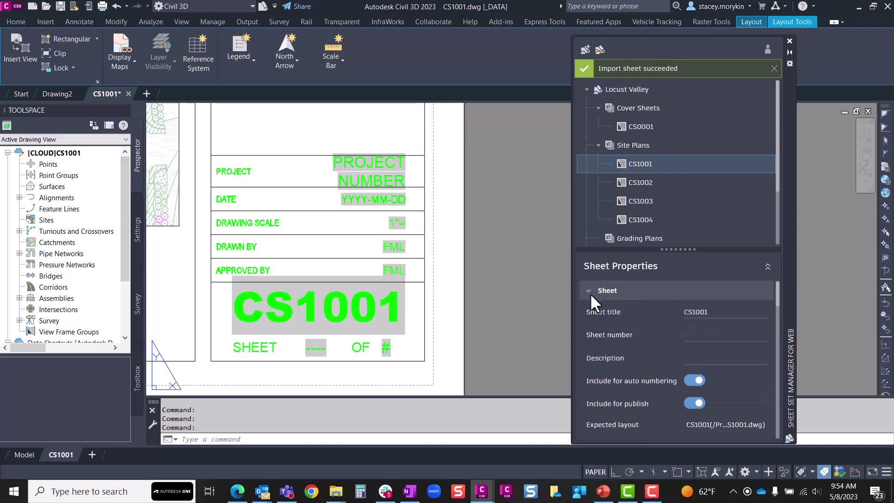
click(692, 332)
text(5)
click(716, 361)
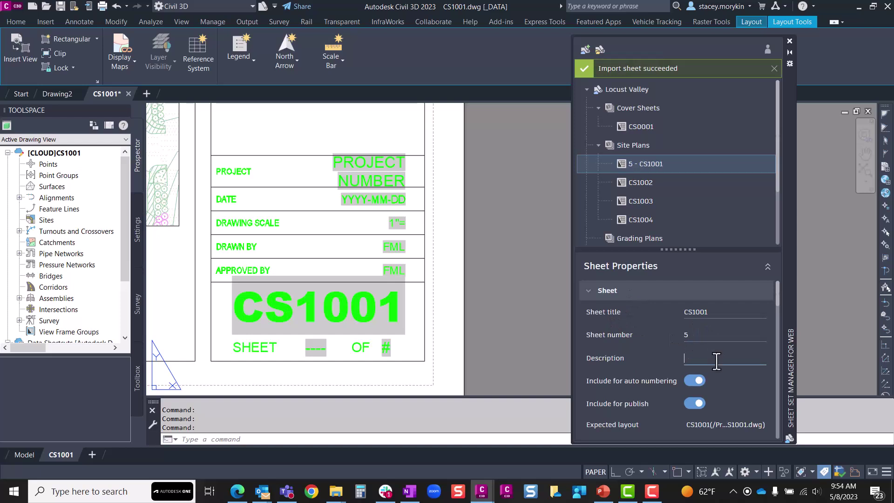
scroll(698, 389, down, 1)
Regenerate the drawing with REA (REGENALL) and check the CS1001 title block's date, scale, drawn by, approved by and sheet number fields
click(526, 309)
click(505, 328)
scroll(505, 313, down, 2)
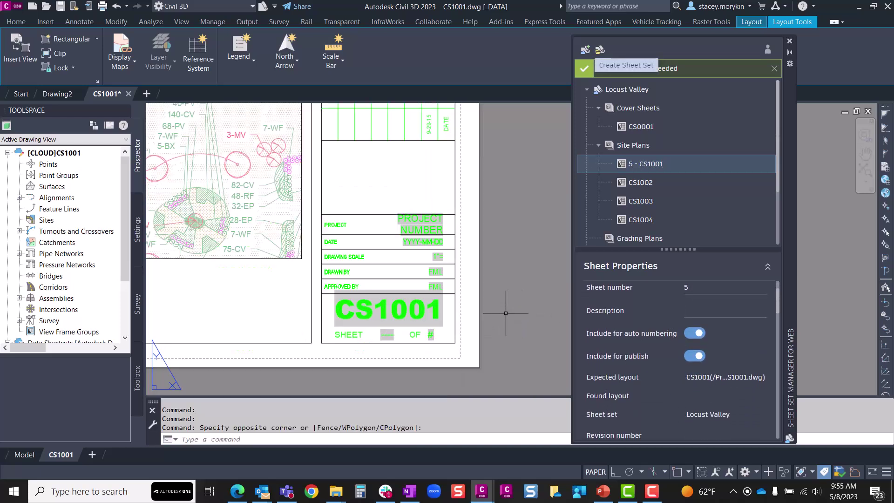
scroll(515, 275, up, 2)
scroll(464, 293, down, 2)
text(rea)
key(Return)
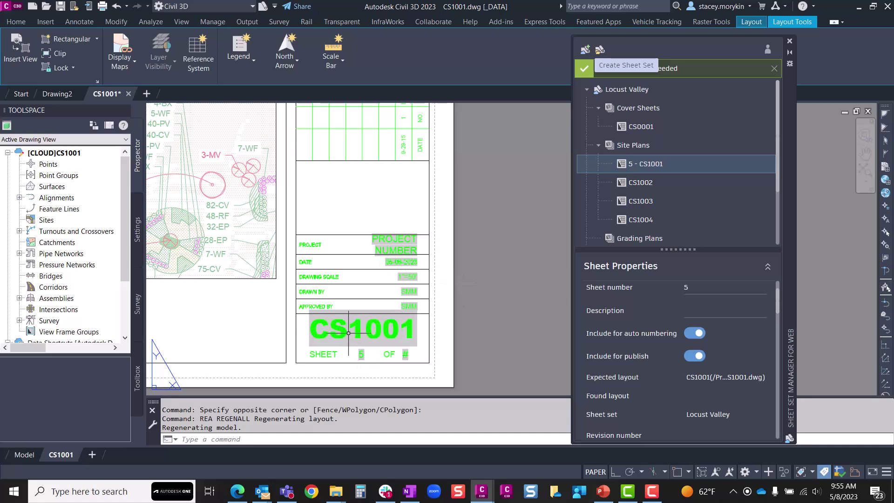
scroll(348, 333, up, 2)
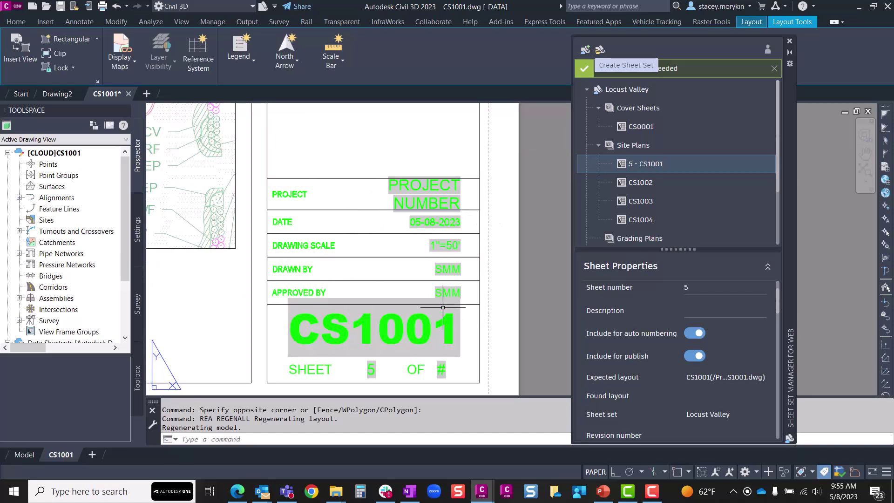
scroll(483, 307, down, 2)
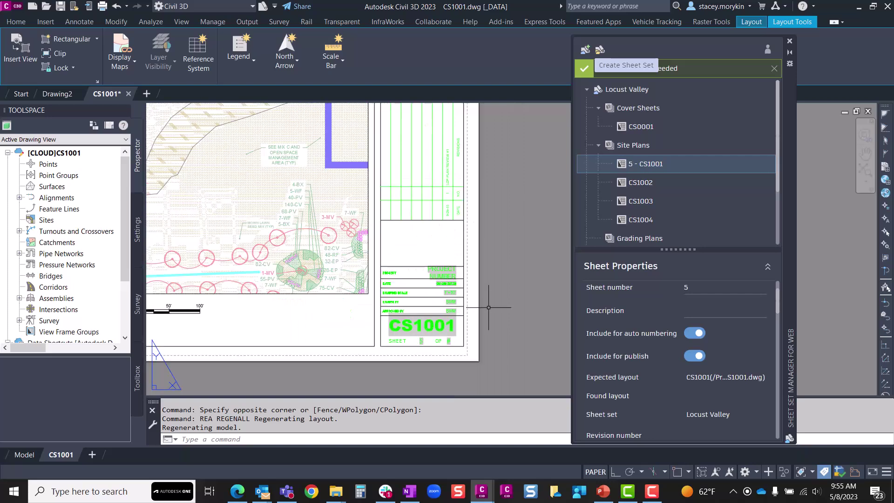
scroll(509, 240, up, 3)
middle_drag(328, 281, 384, 294)
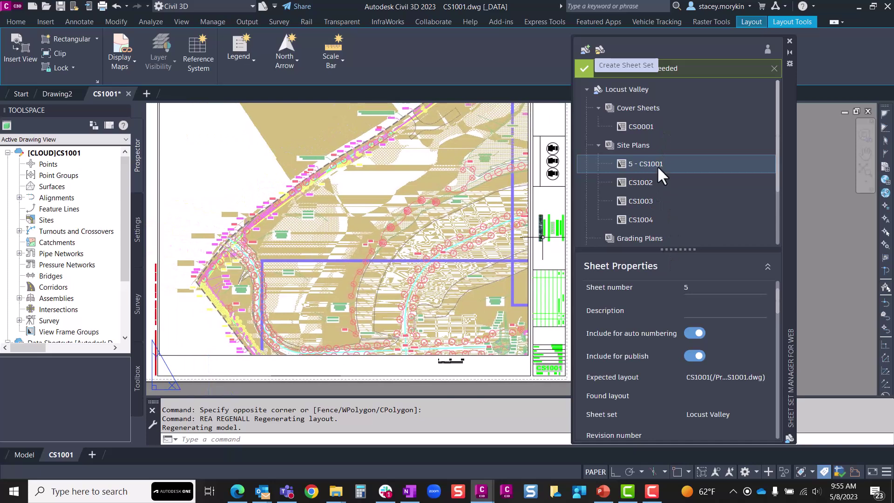
scroll(690, 316, up, 2)
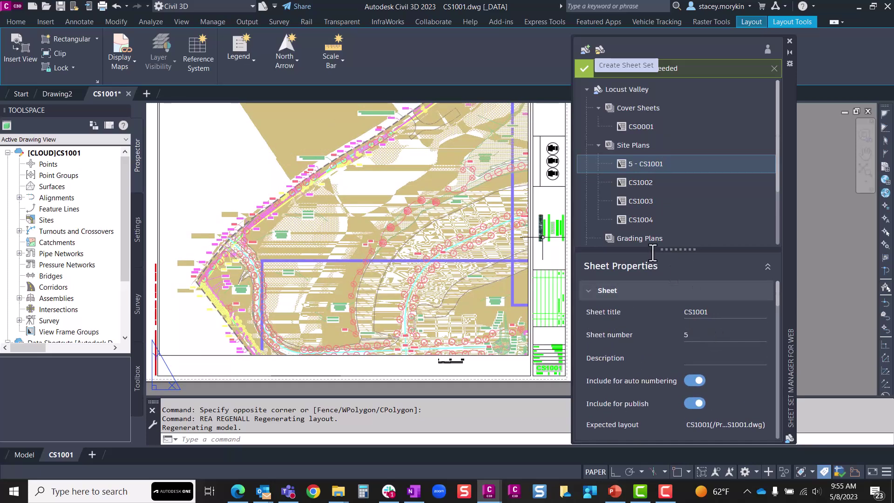
Add a custom sheet set property named File Reference Number to the Locust Valley sheet set, leaving its value blank
click(627, 89)
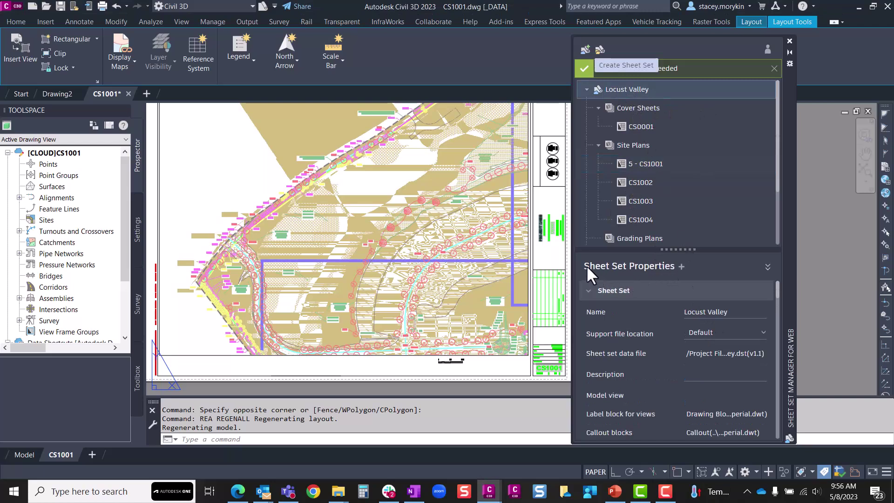
click(587, 290)
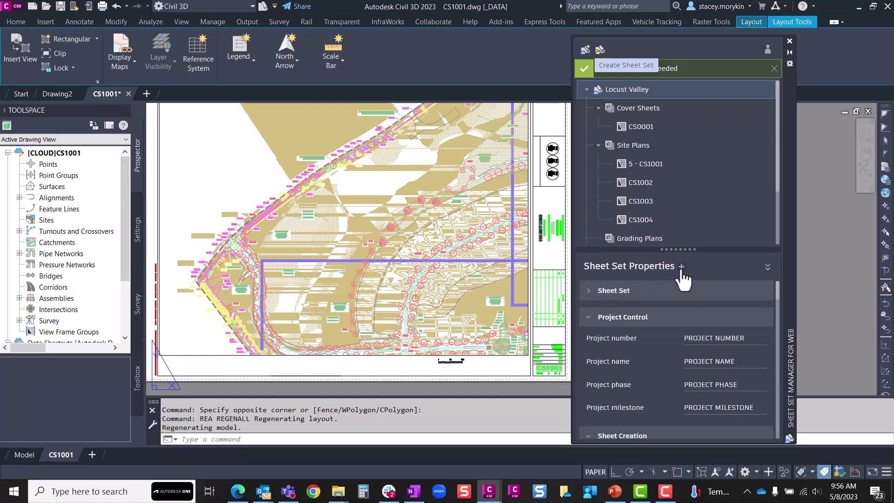
click(682, 270)
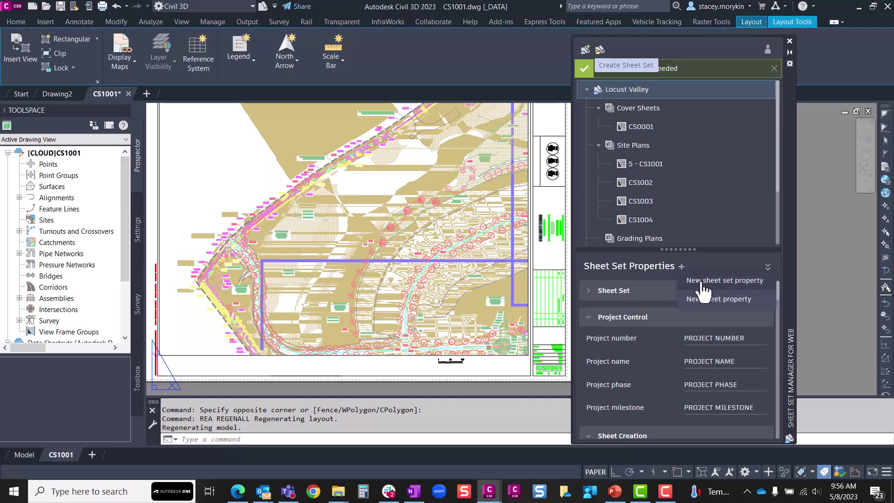
click(737, 283)
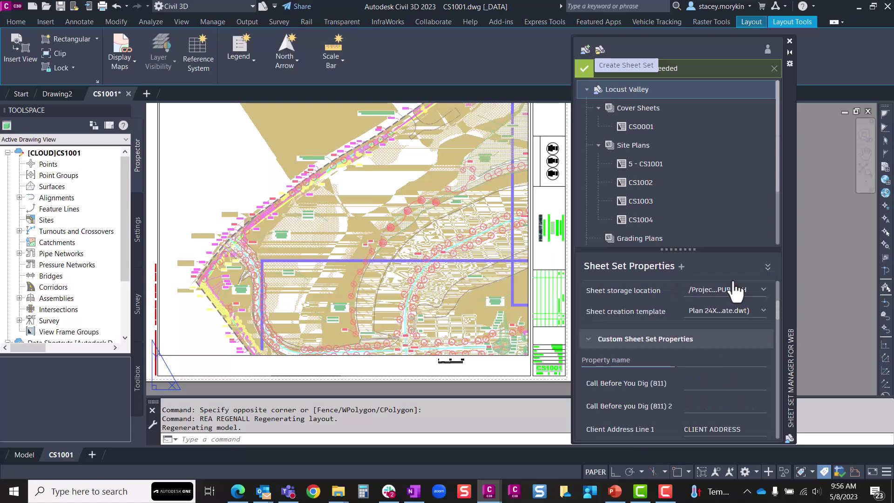
text(File Refe)
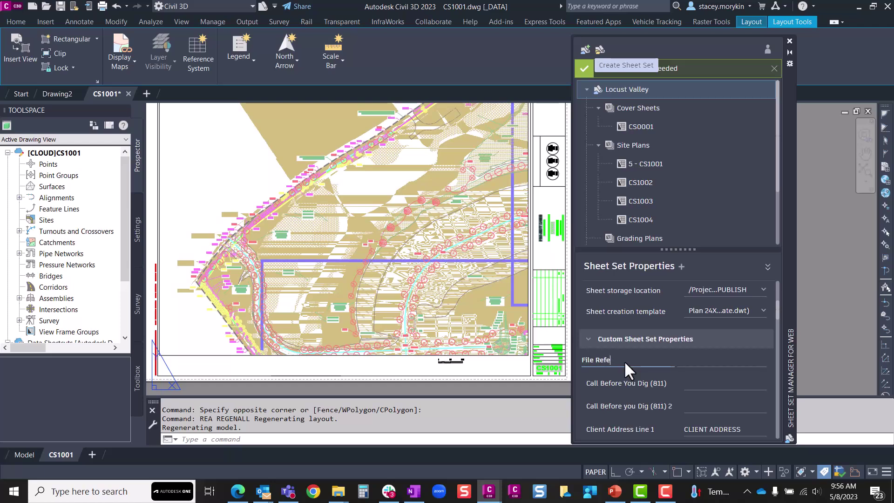
text(rence Number)
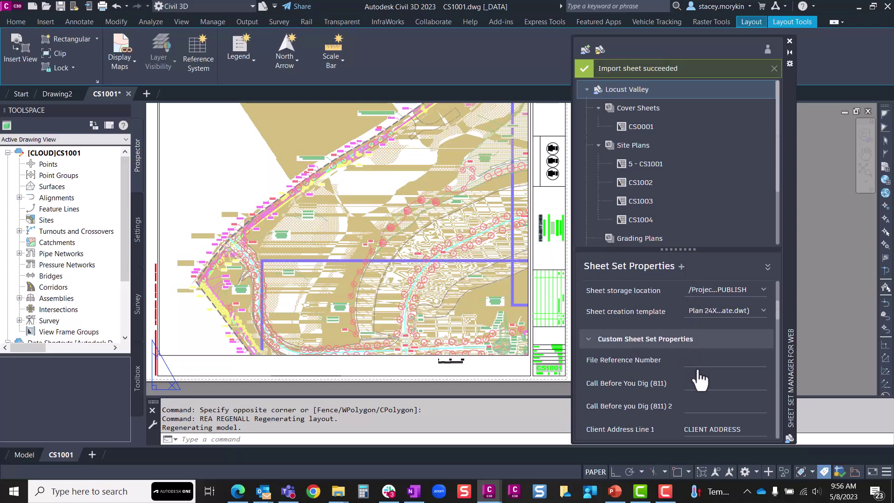
right_click(614, 358)
key(Escape)
right_click(605, 362)
click(726, 360)
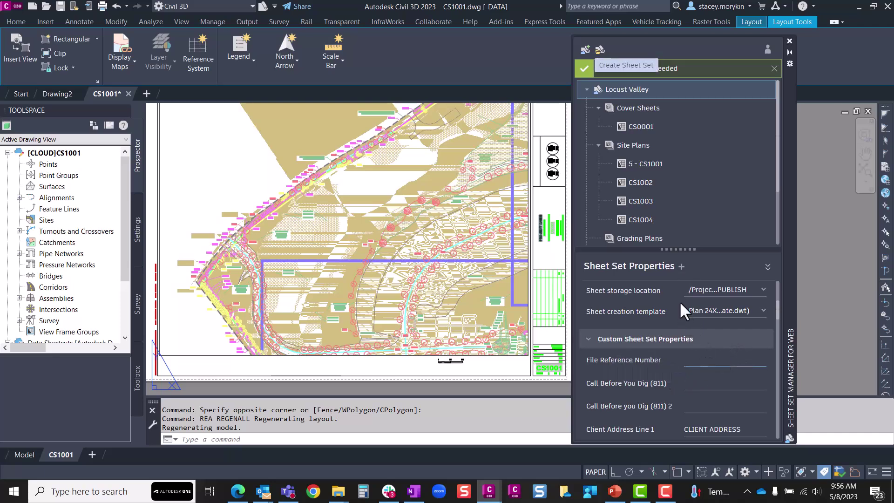
Add a custom sheet property named Sheet File Number to the Locust Valley sheet set, leaving its value blank
click(681, 267)
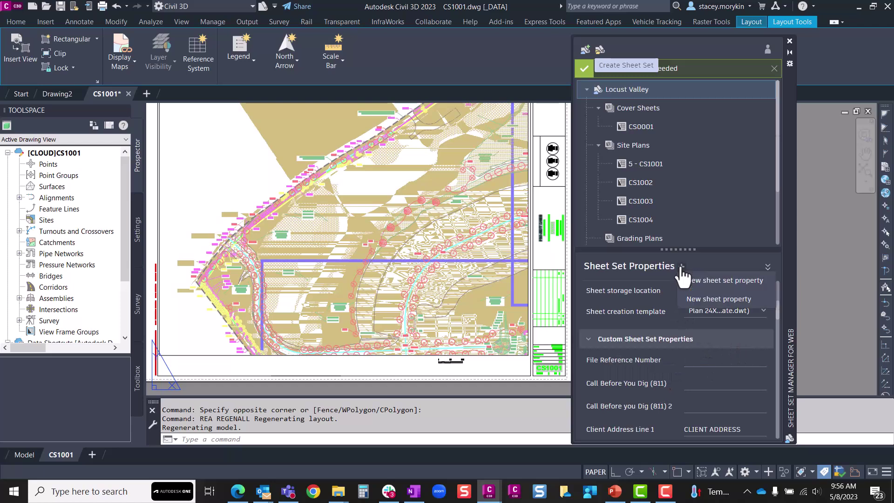
click(713, 308)
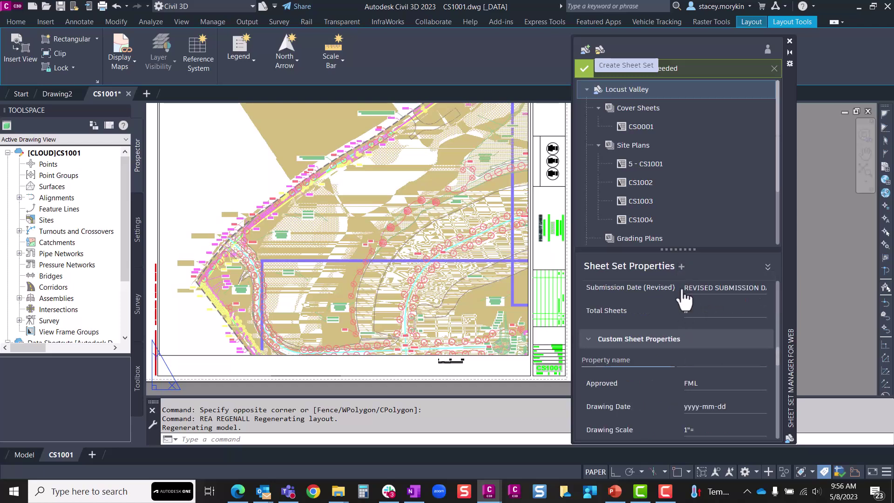
text(Sheet File Number)
key(Return)
right_click(613, 361)
click(725, 362)
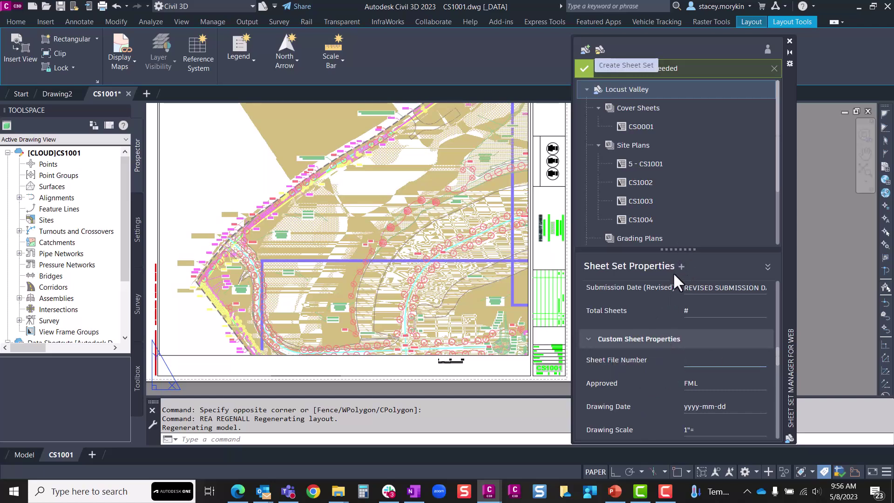
Copy the PROJECT NUMBER field text from the title block's project row into the empty box directly above it
click(543, 334)
click(554, 336)
middle_drag(556, 335, 502, 318)
scroll(502, 318, up, 4)
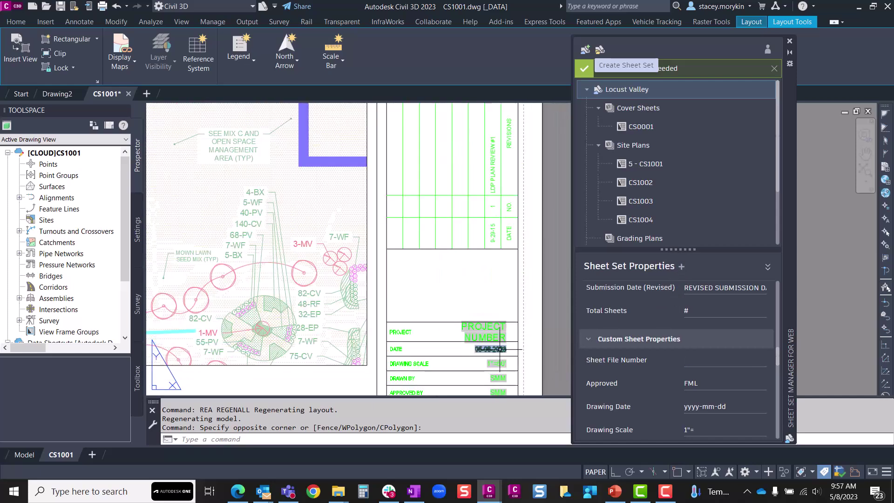
click(502, 337)
text(c)
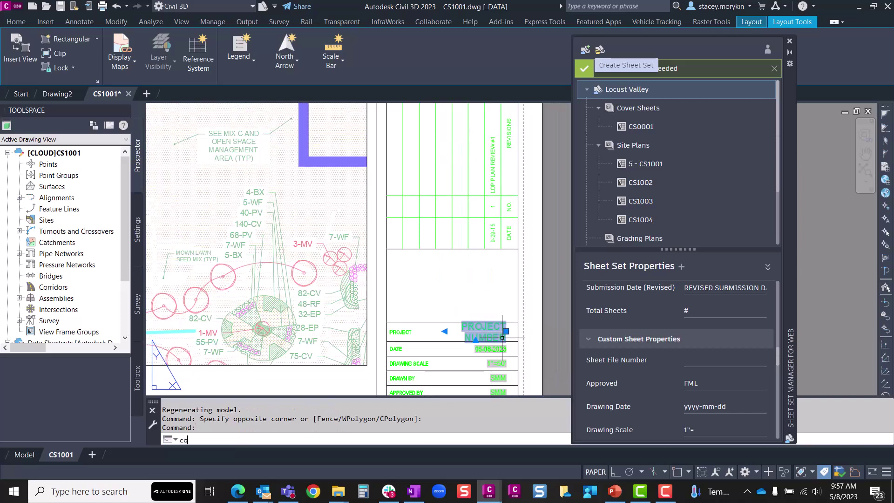
text(o)
key(Return)
click(502, 337)
click(475, 292)
key(Escape)
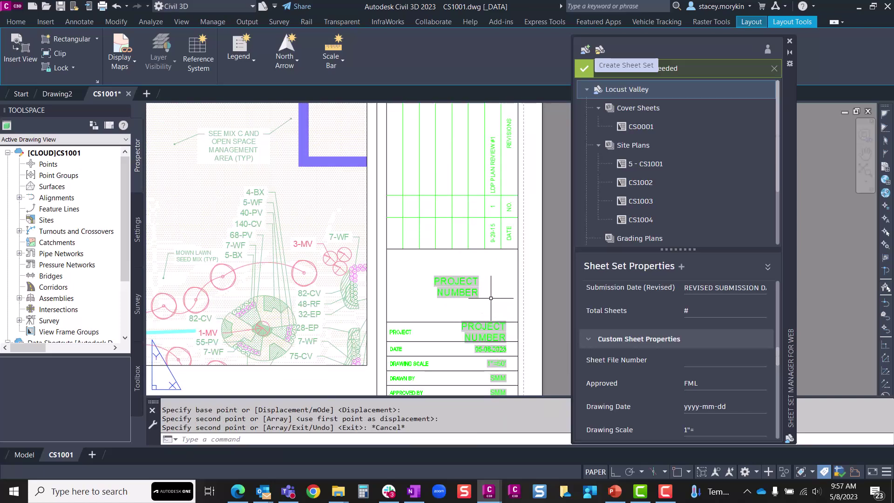
Try to edit the field inside the copied PROJECT NUMBER text above the title block's project row
scroll(491, 298, up, 3)
click(443, 286)
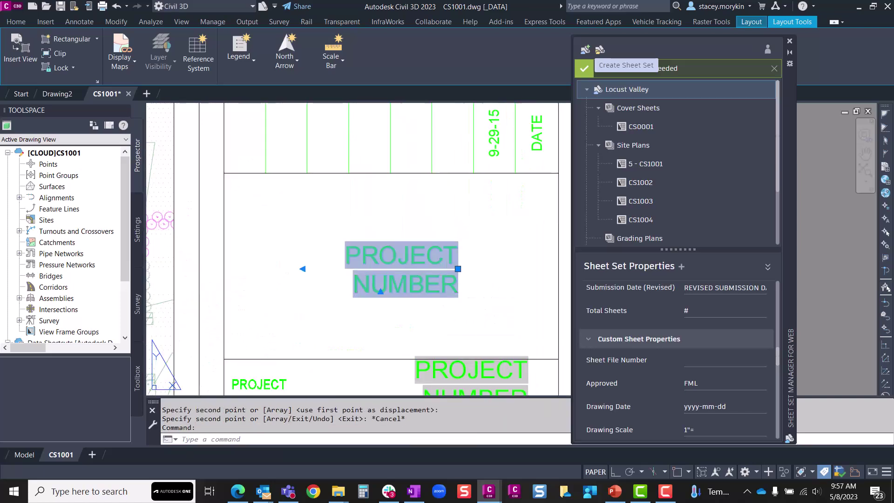
double_click(443, 285)
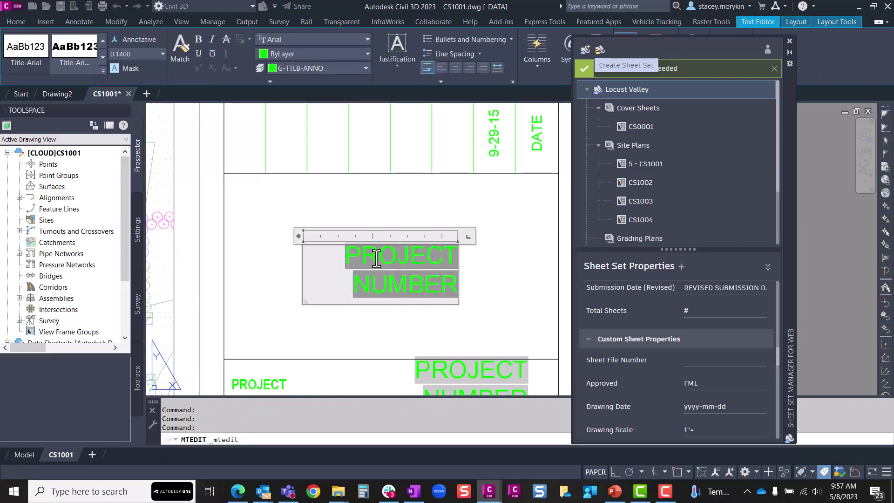
drag(351, 261, 425, 293)
right_click(439, 294)
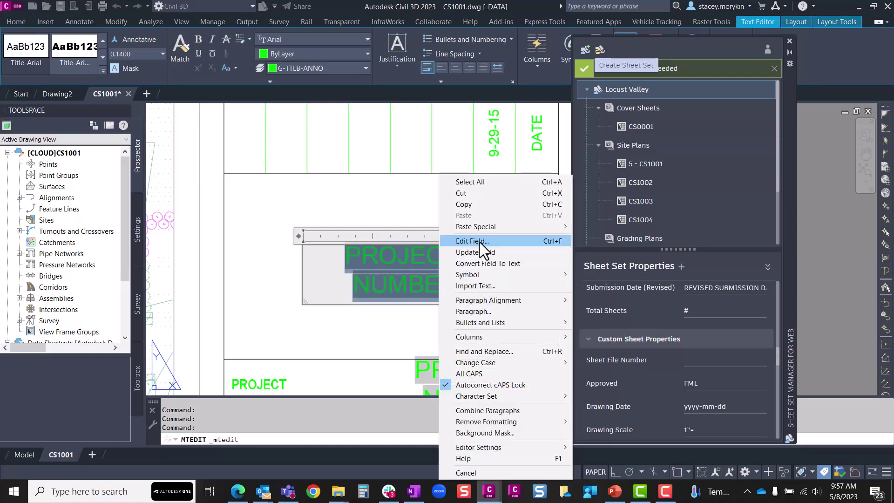
click(716, 124)
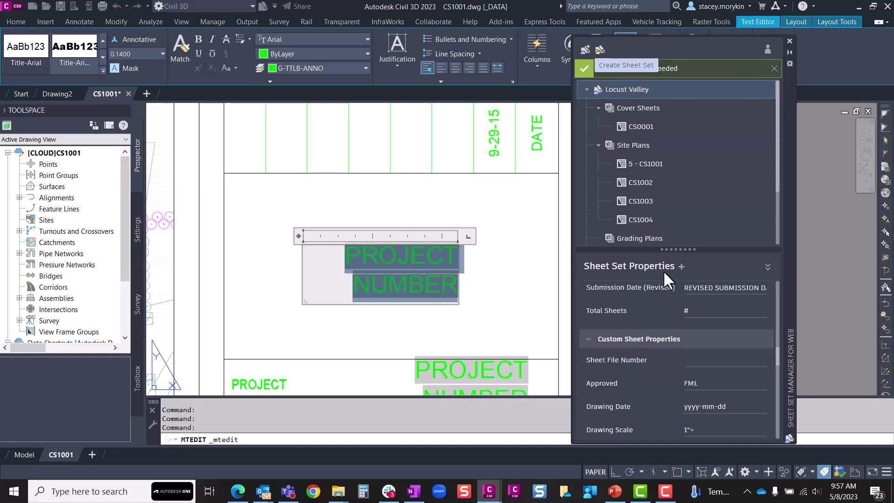
right_click(441, 279)
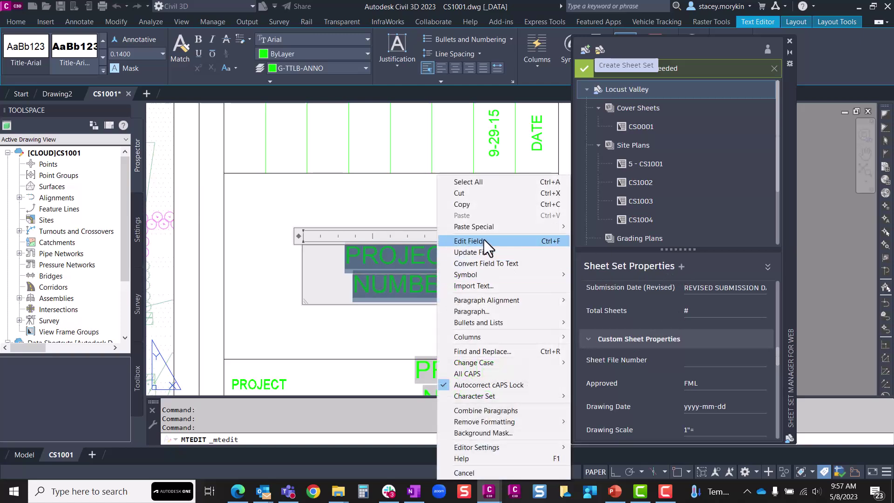
click(662, 150)
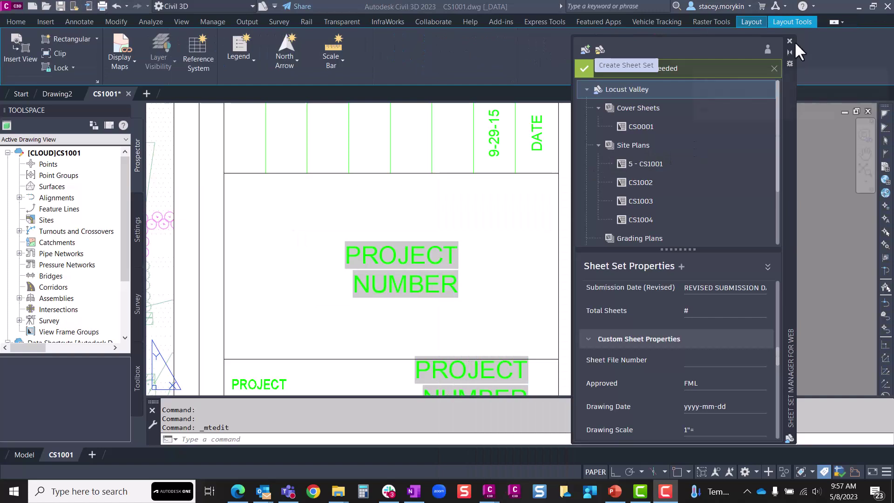
Close Sheet Set Manager for Web and open the desktop Sheet Set Manager
click(789, 41)
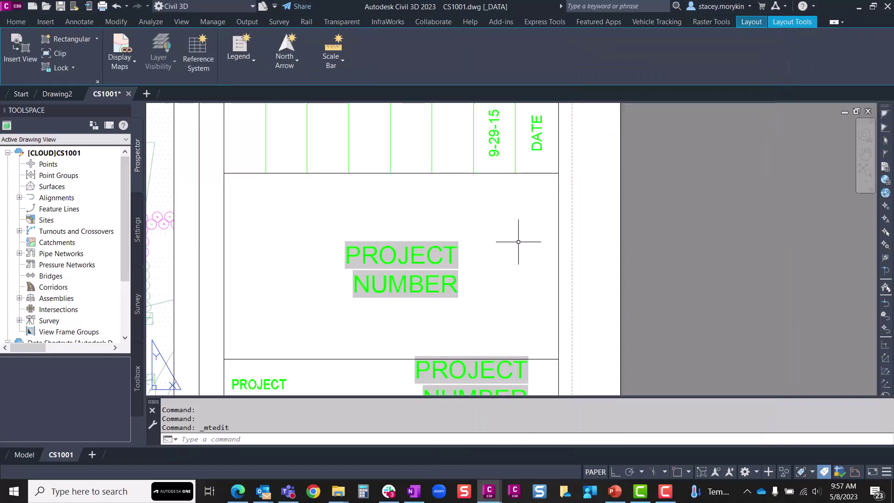
scroll(463, 245, down, 3)
scroll(462, 249, up, 2)
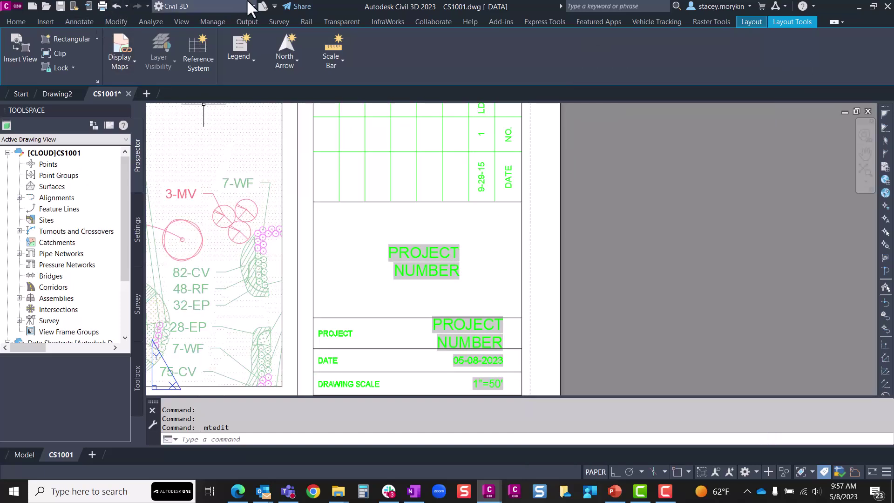
click(262, 5)
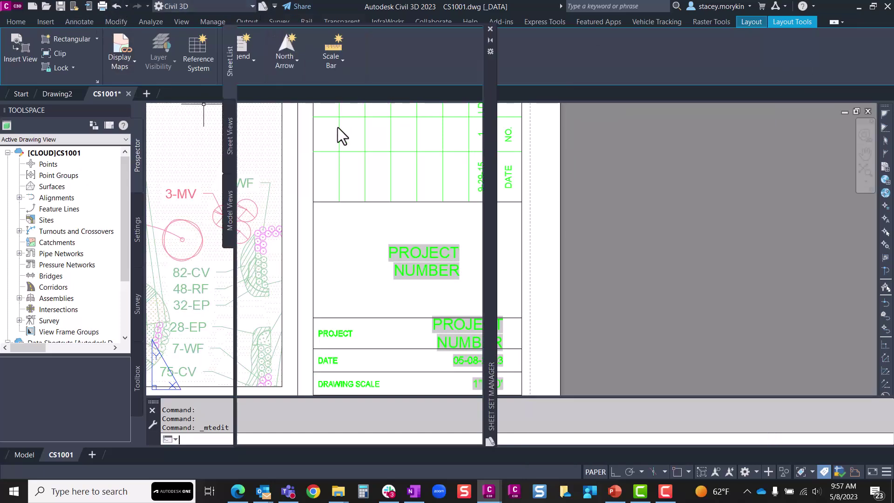
Open the project's sheet set file from Autodesk Docs under SM Consulting, TACC, Project Files, PUBLISH
click(336, 41)
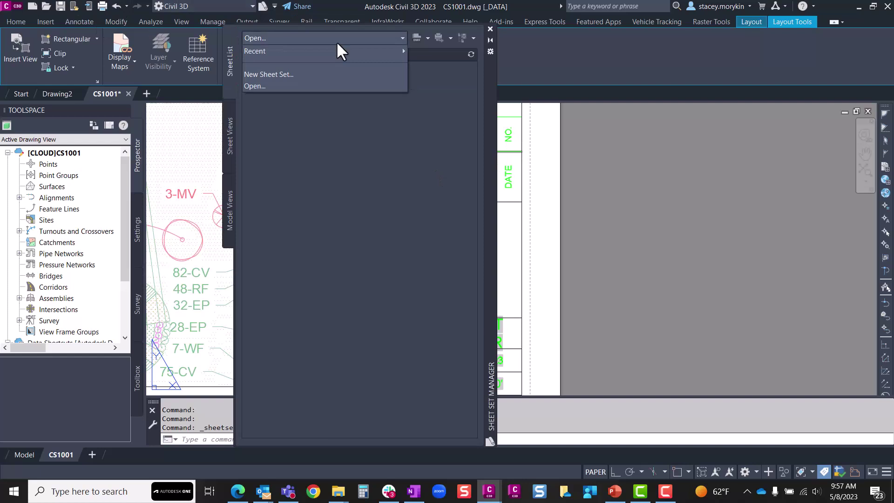
click(326, 86)
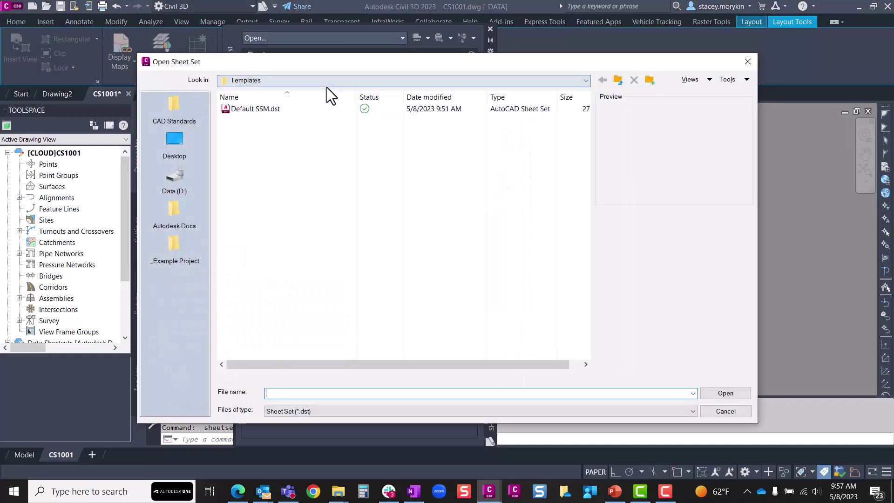
click(174, 211)
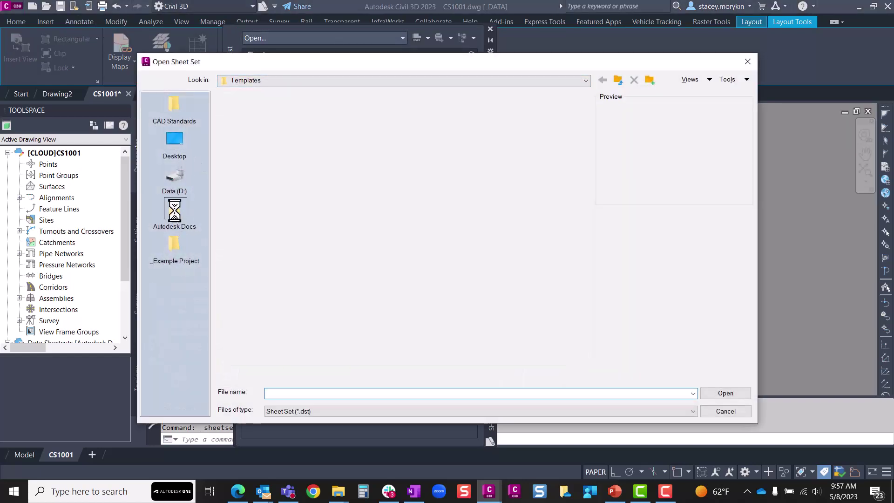
double_click(251, 110)
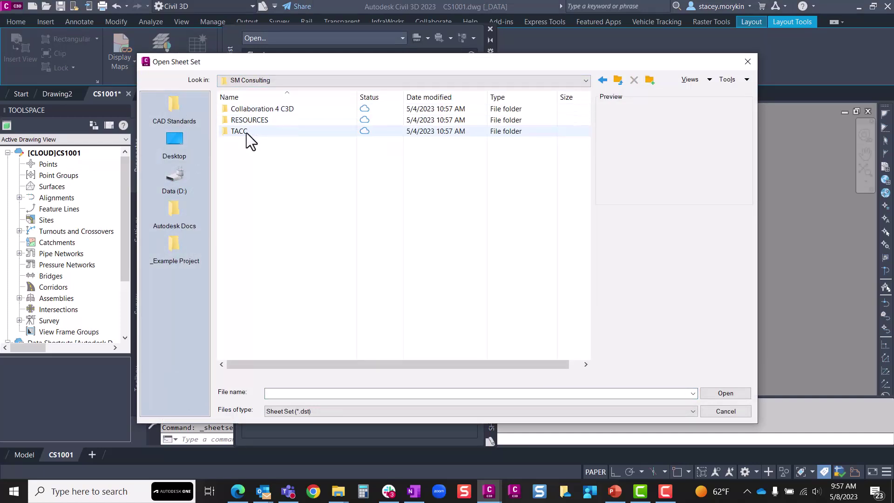
double_click(247, 132)
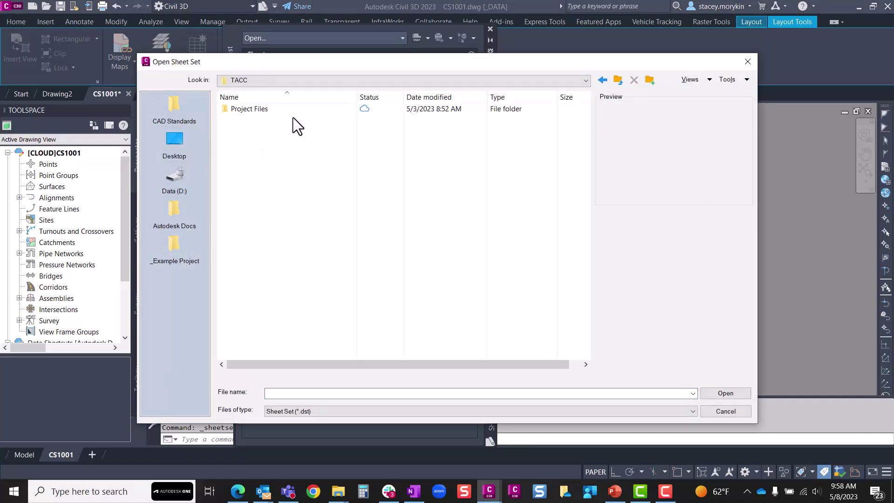
double_click(259, 112)
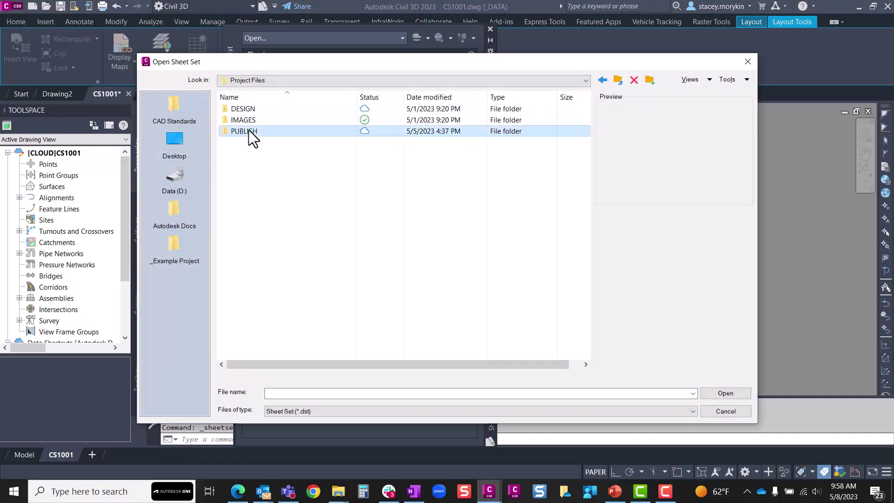
double_click(249, 131)
click(260, 112)
click(725, 394)
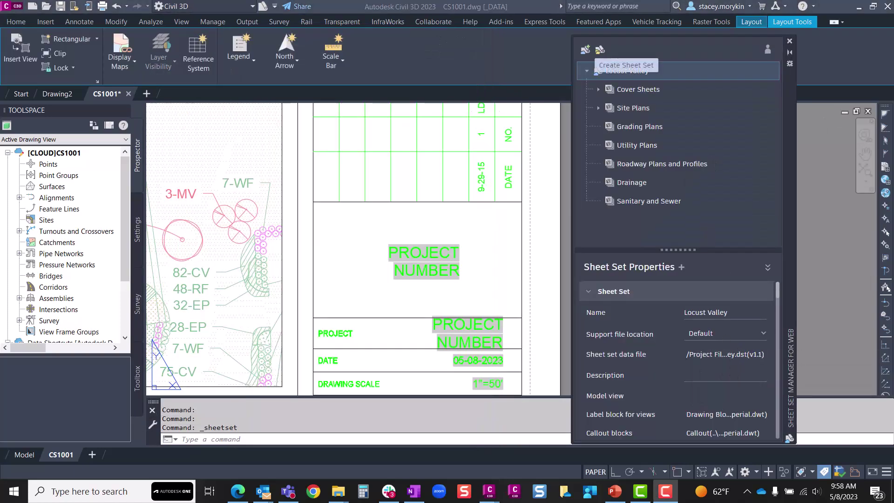
Collapse the Sheet Set, Project Control and Sheet Creation properties, and examine Locust Valley's custom sheet set and custom sheet properties
click(587, 292)
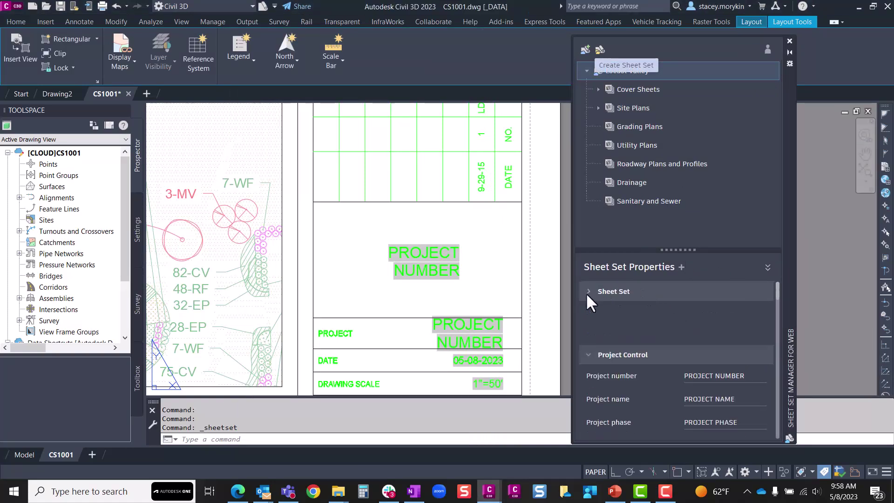
click(584, 317)
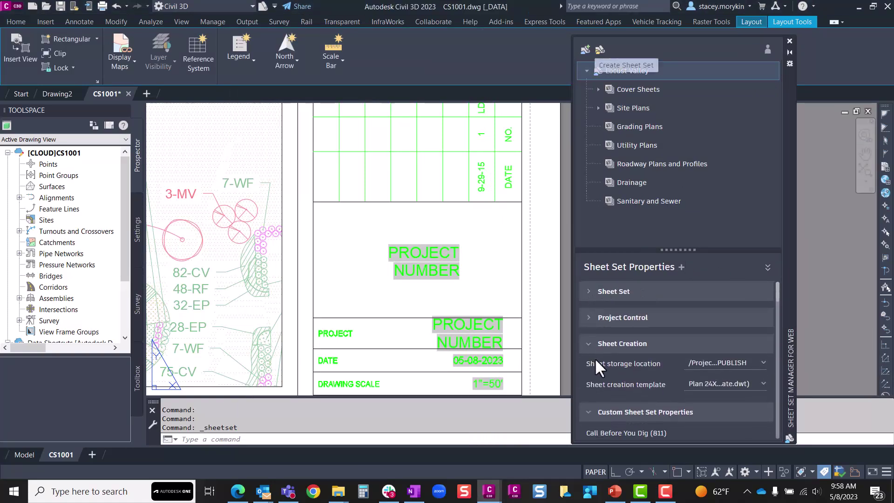
click(588, 344)
scroll(670, 352, down, 2)
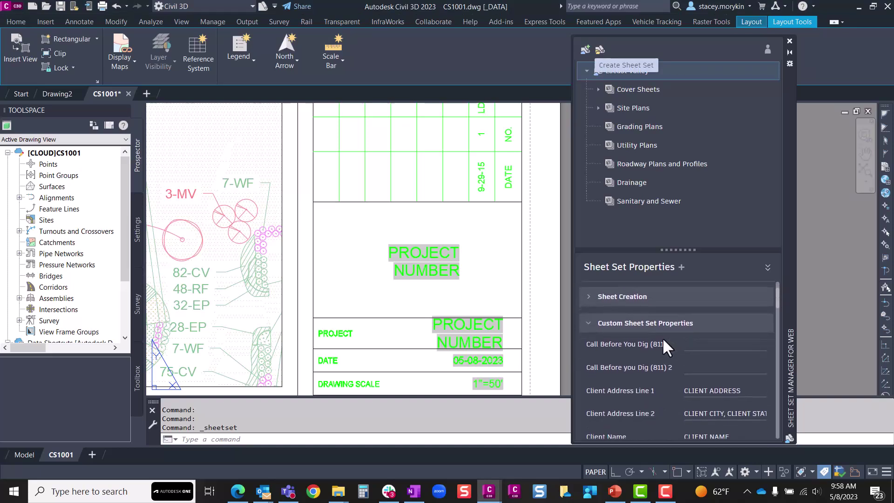
scroll(684, 326, down, 5)
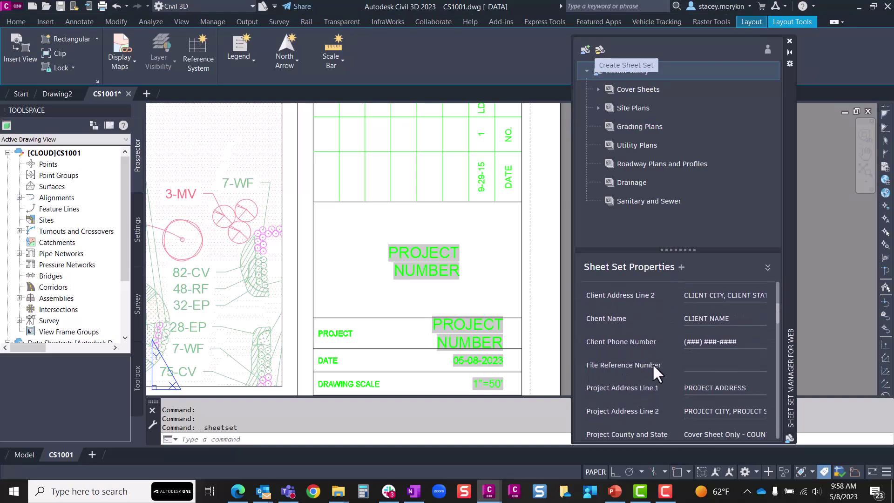
scroll(653, 364, down, 11)
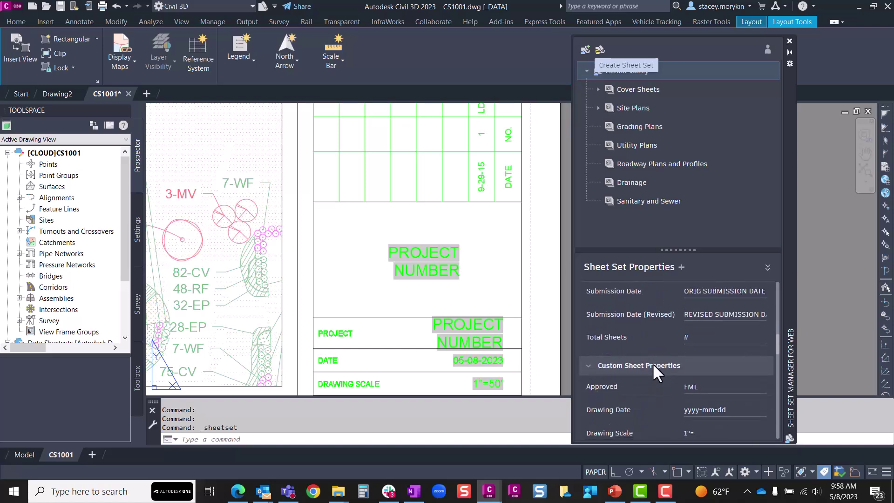
scroll(654, 365, down, 2)
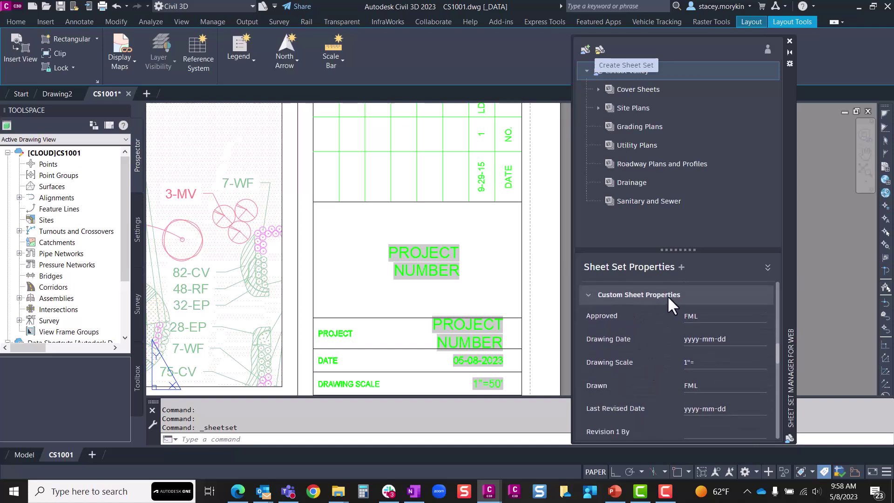
scroll(667, 299, down, 12)
scroll(669, 327, down, 12)
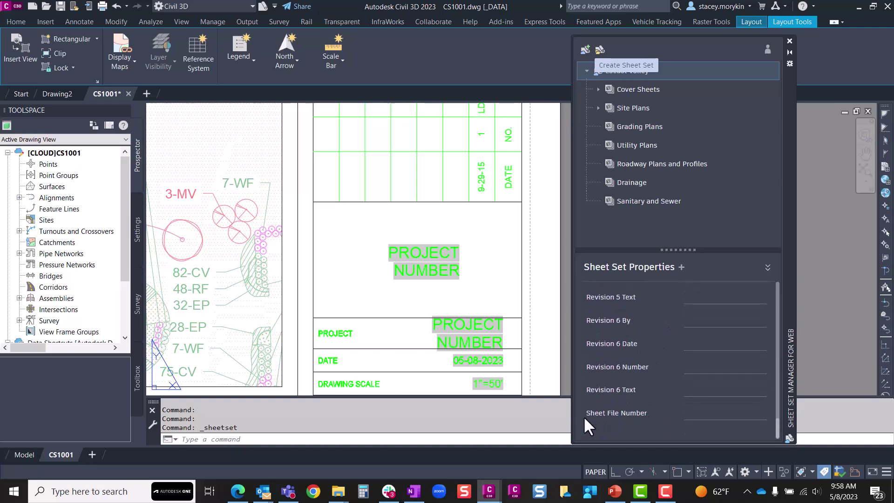
Add multiline text reading FILE NUMBER in the title block box, just above the copied PROJECT NUMBER text
click(489, 269)
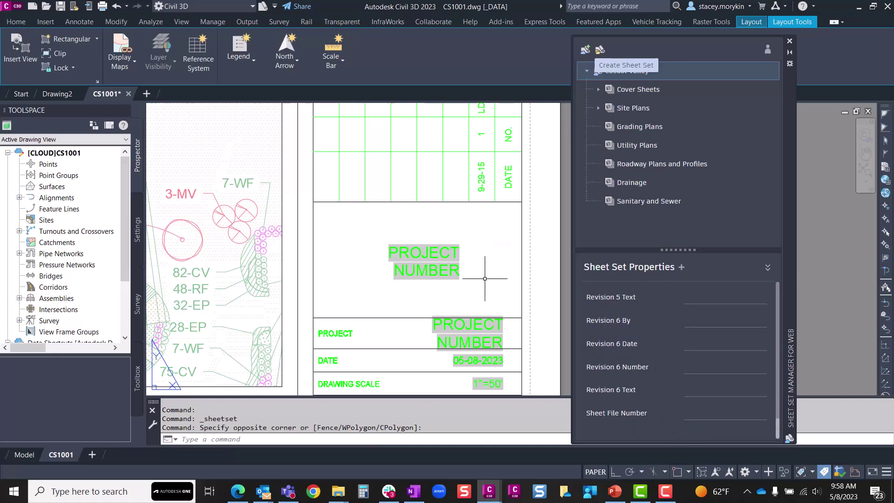
click(434, 249)
text(MT)
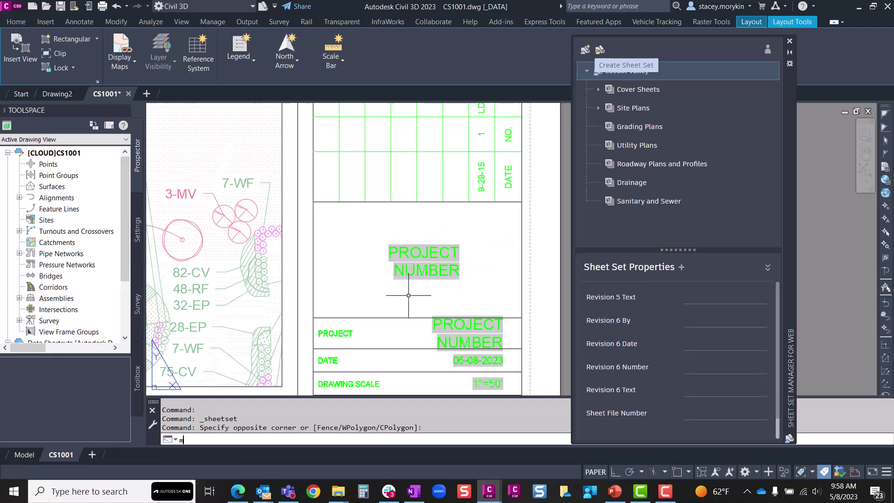
key(Return)
click(334, 212)
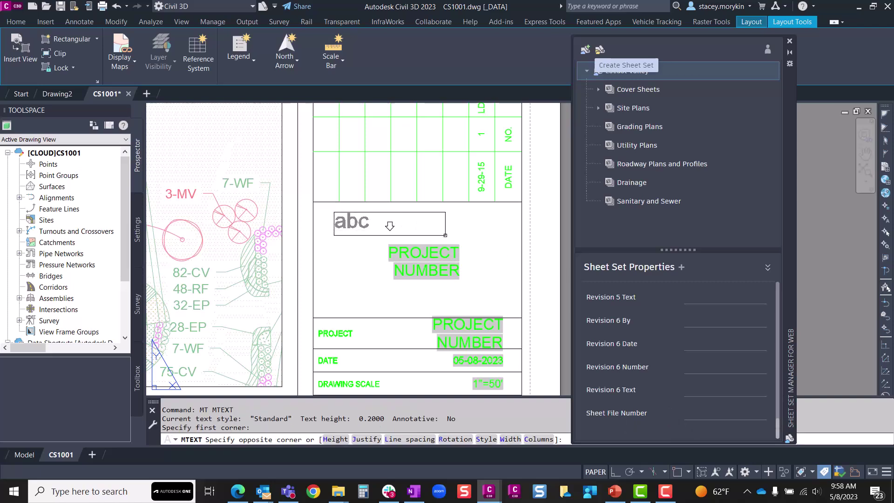
click(448, 232)
text(File)
key(BackSpace)
key(BackSpace)
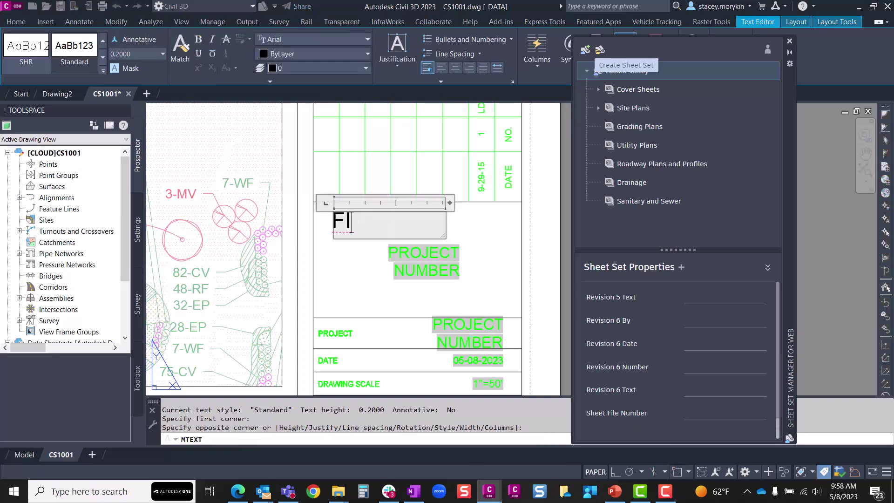
text(LE NUMBER)
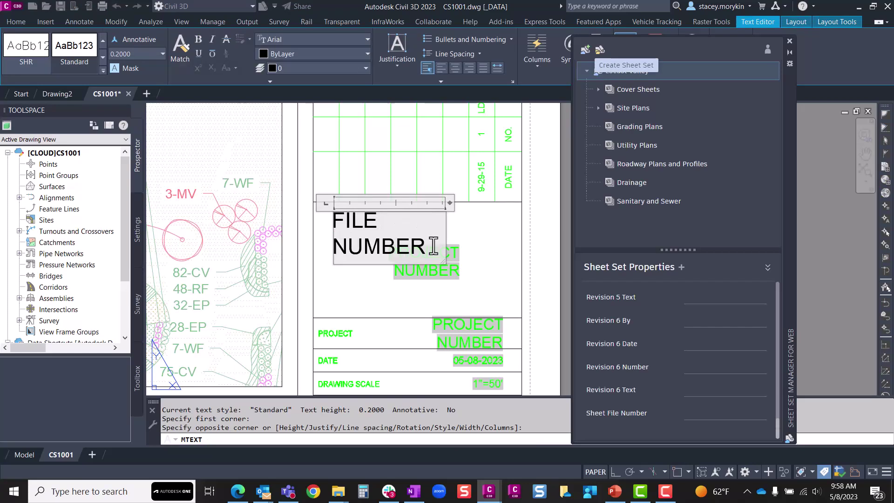
Replace the FILE NUMBER text with an uppercase SheetSet field linked to Locust Valley's File Reference Number property
drag(433, 246, 332, 215)
right_click(338, 225)
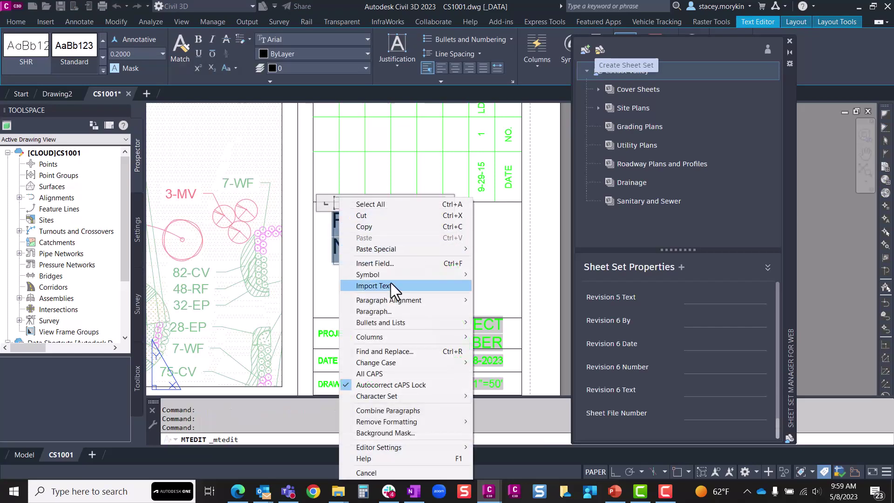
click(392, 264)
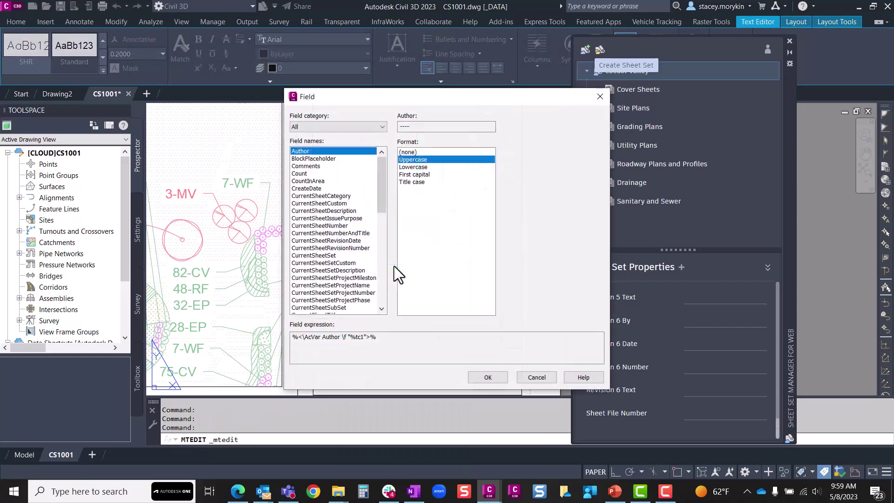
click(356, 129)
click(342, 205)
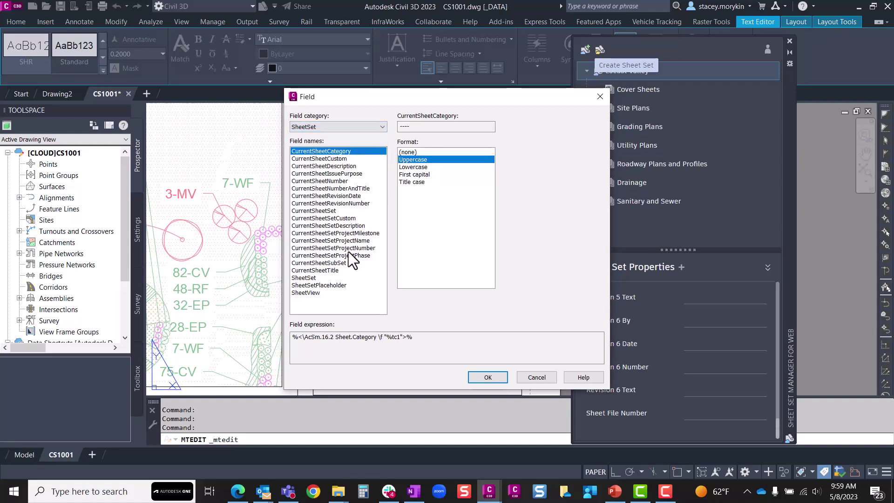
click(307, 277)
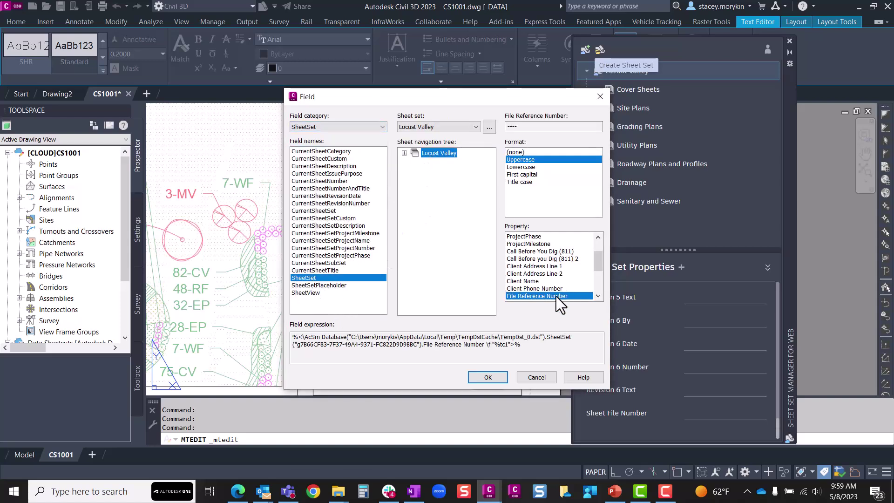
click(492, 378)
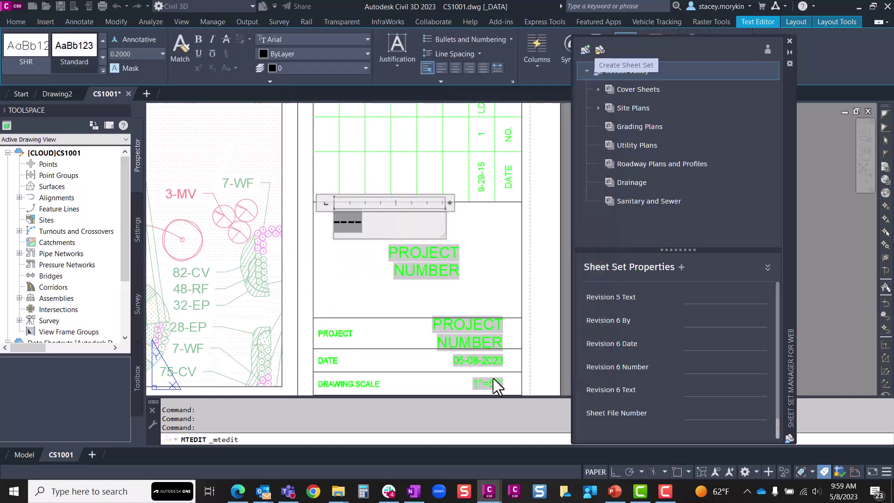
click(473, 246)
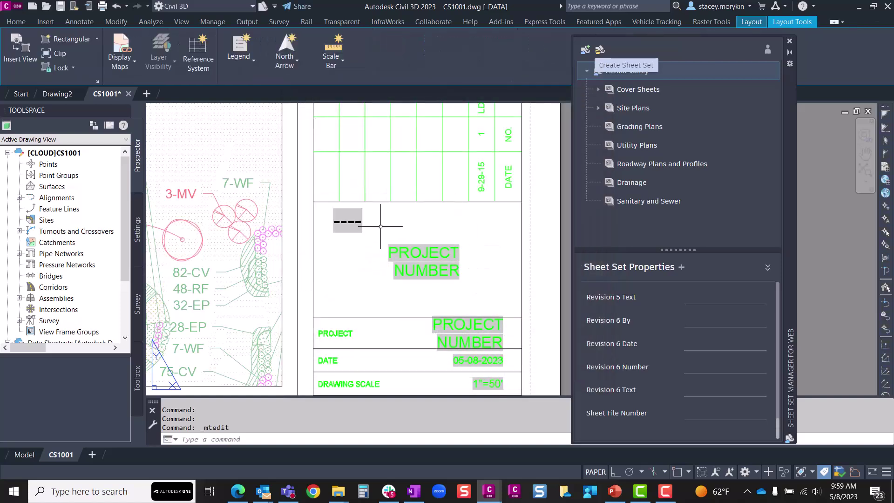
Set the File Reference Number custom sheet set property to 123456789
scroll(664, 356, up, 4)
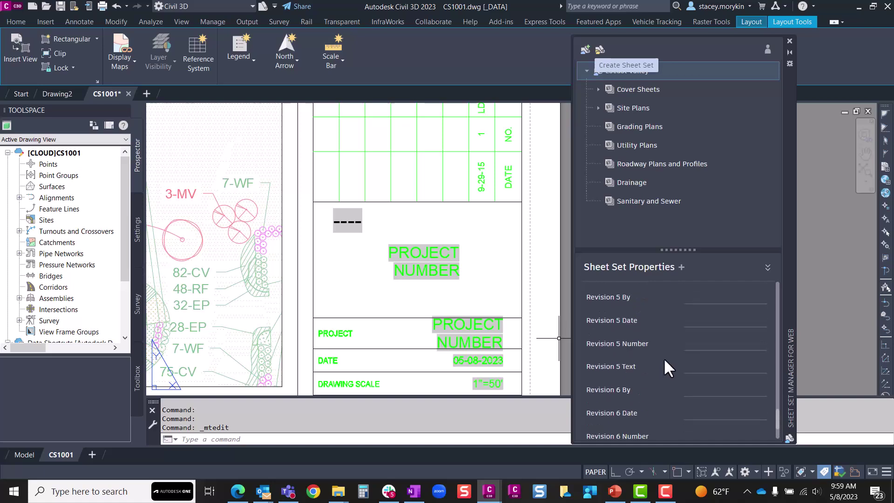
scroll(666, 355, up, 10)
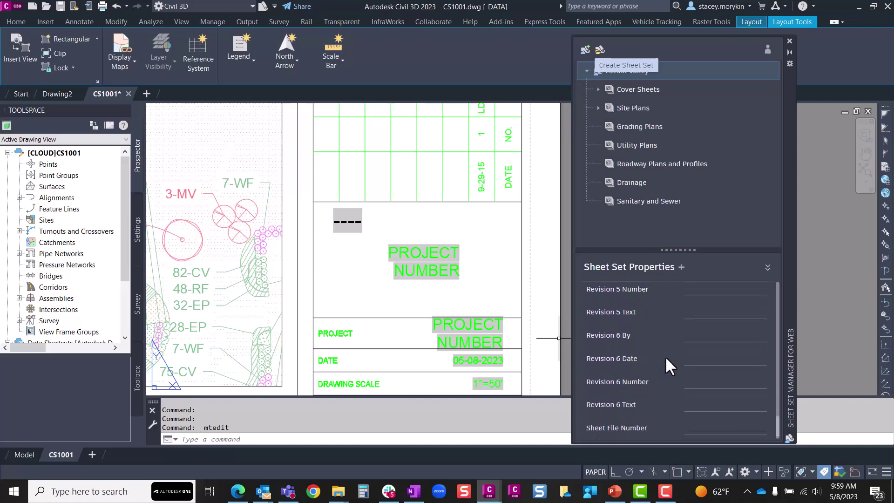
scroll(667, 354, up, 5)
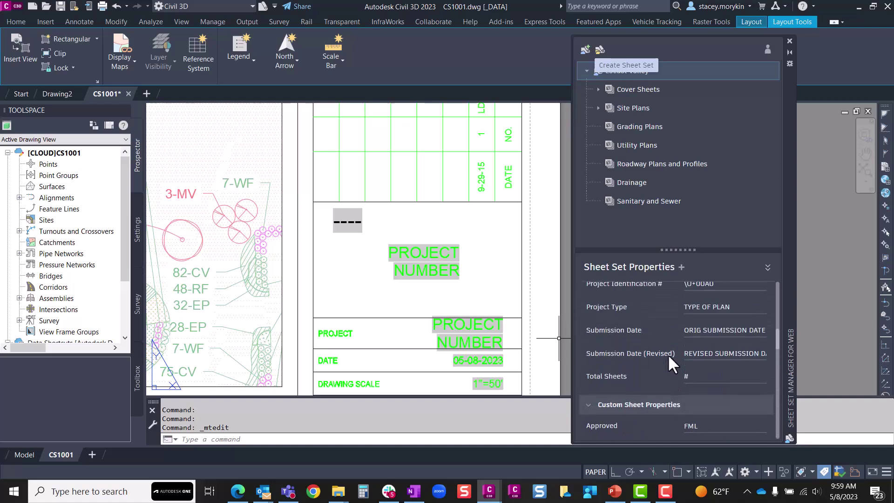
scroll(658, 354, up, 6)
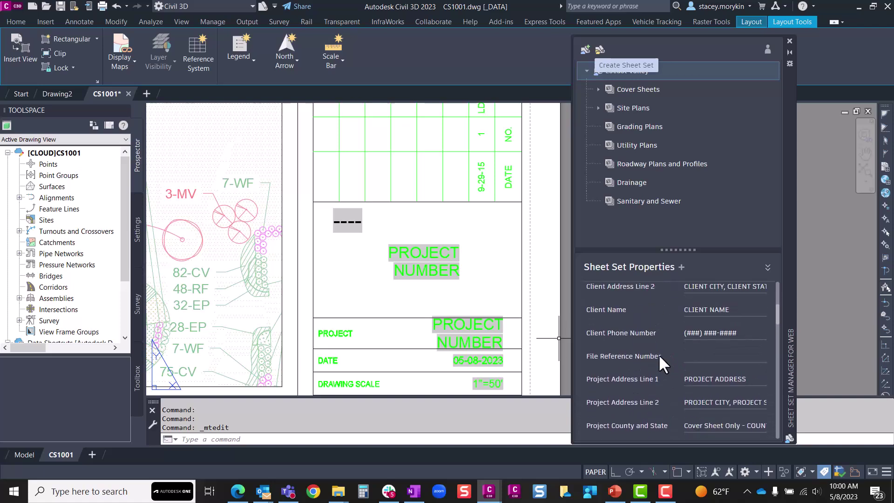
click(728, 358)
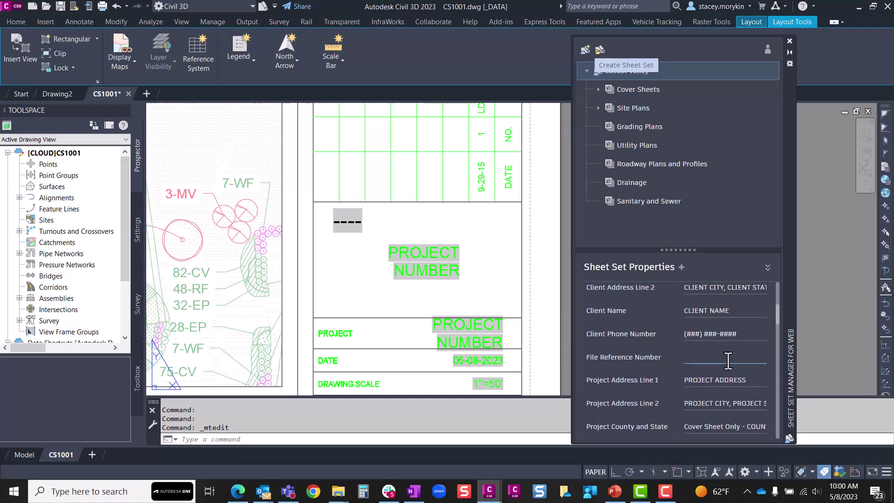
text(123456789)
scroll(728, 360, down, 2)
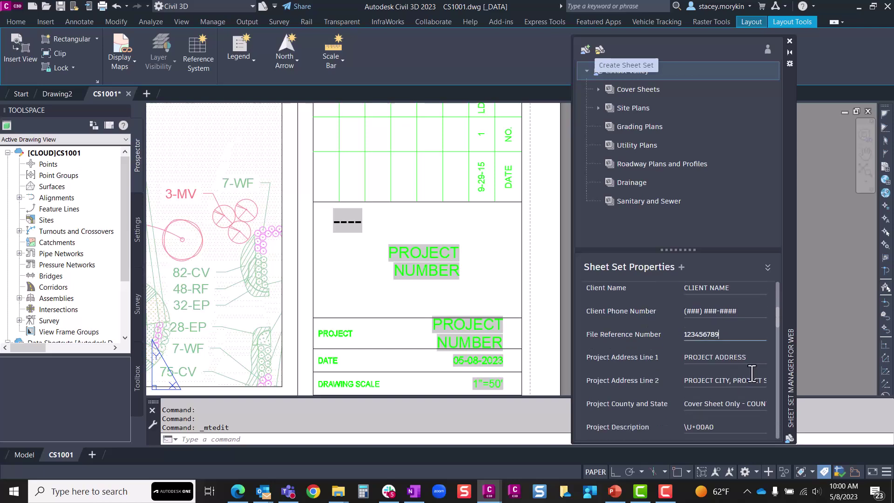
Regenerate the drawing to update the File Reference Number field in the title block
click(493, 290)
text(REA)
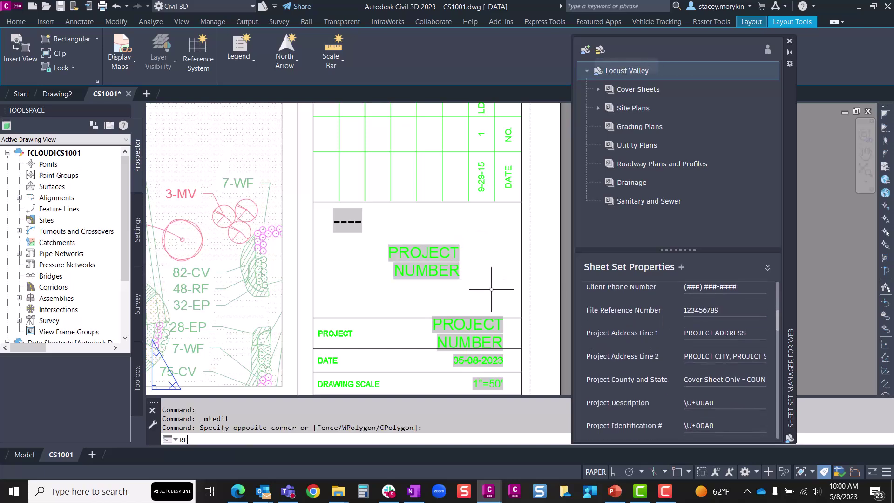
key(Return)
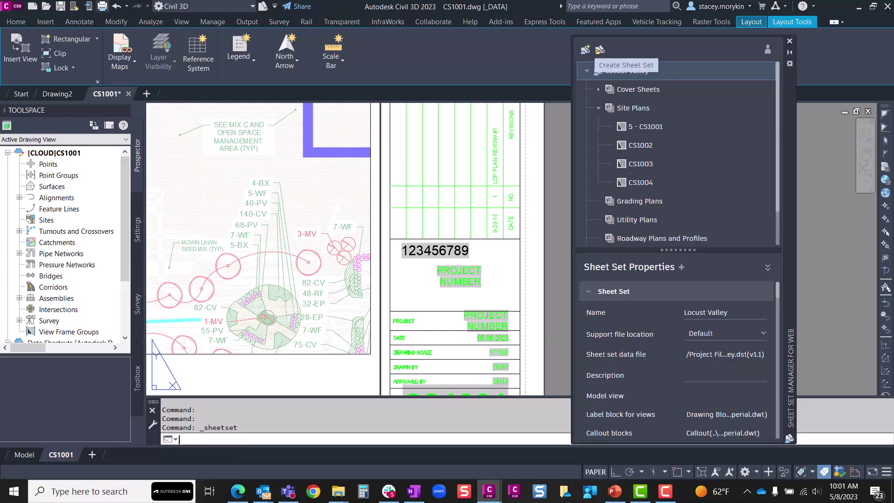
Check the CS1001 layout's plot settings without plotting, and bring up the available actions for sheet 5 - CS1001
click(102, 6)
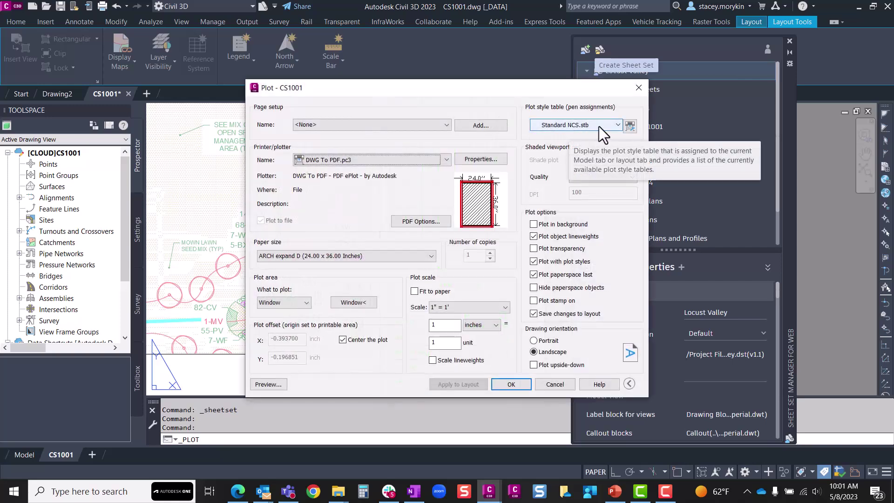
click(553, 384)
right_click(634, 128)
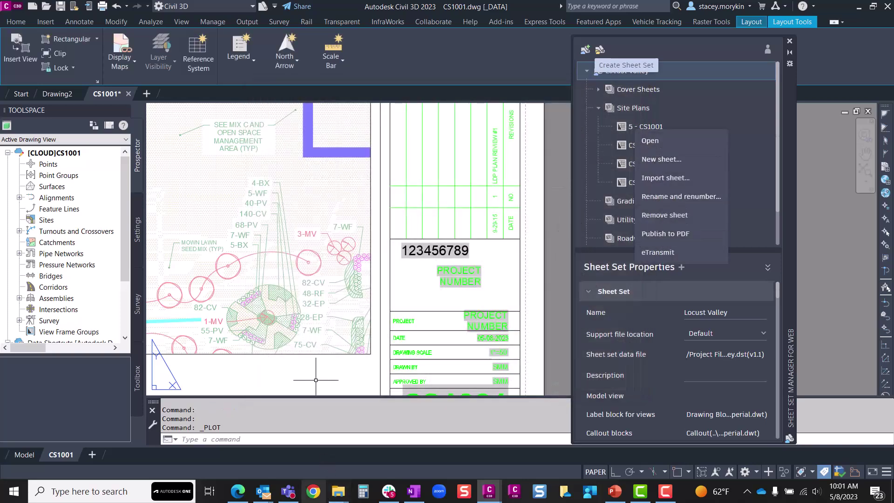
Switch to Autodesk Docs in the browser and view CS1001-No plot style.pdf from the PUBLISH folder
mouse_move(238, 493)
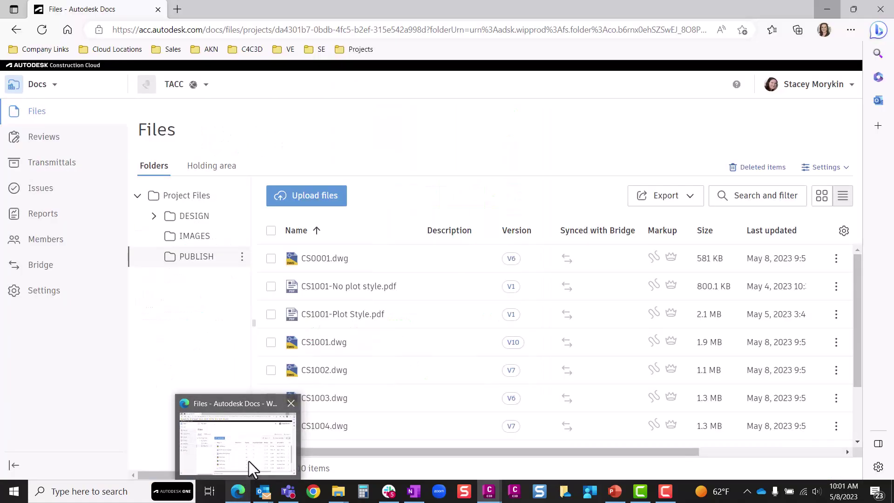
click(248, 462)
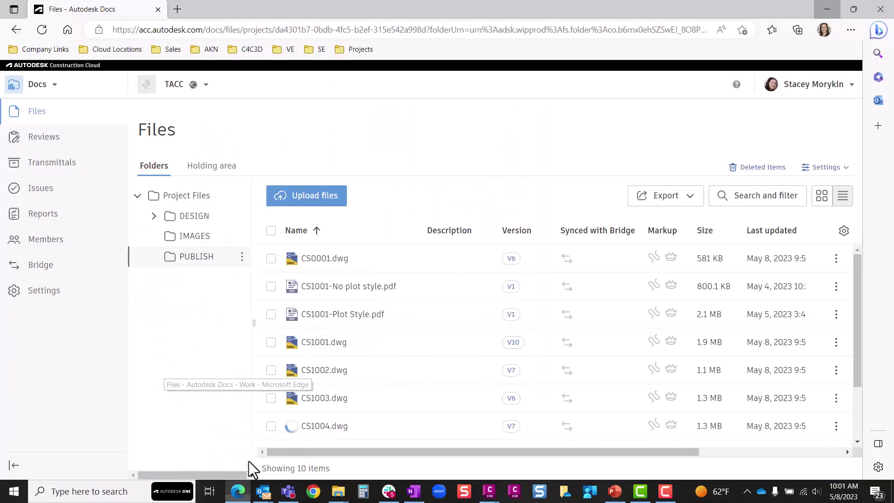
click(361, 289)
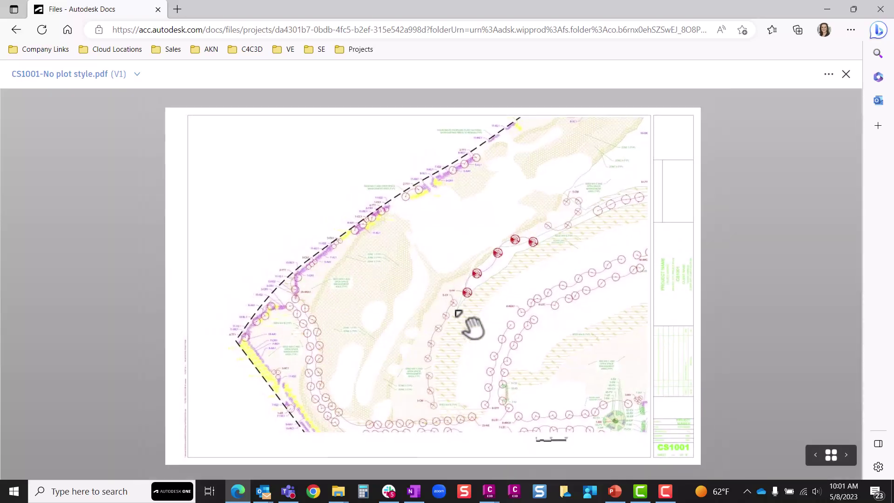
click(846, 75)
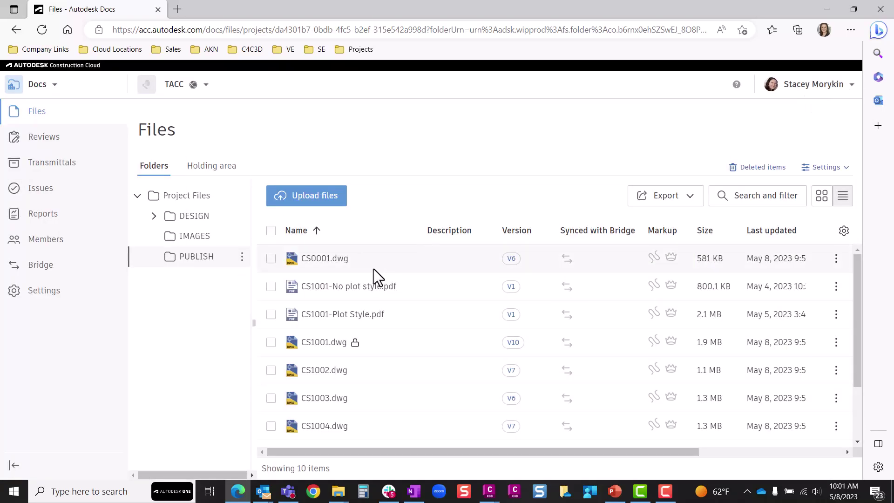
View CS1001-Plot Style.pdf for comparison, then return to Civil 3D and dismiss the CS1001 sheet actions
click(340, 326)
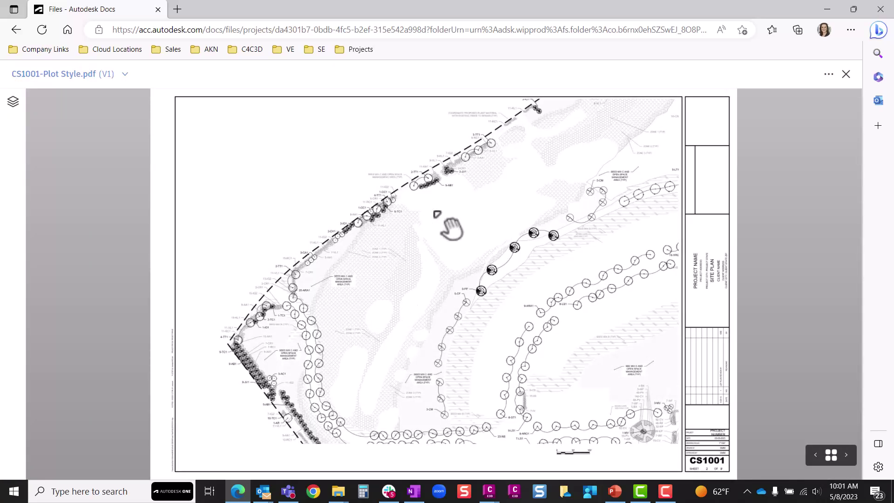
click(846, 75)
click(826, 10)
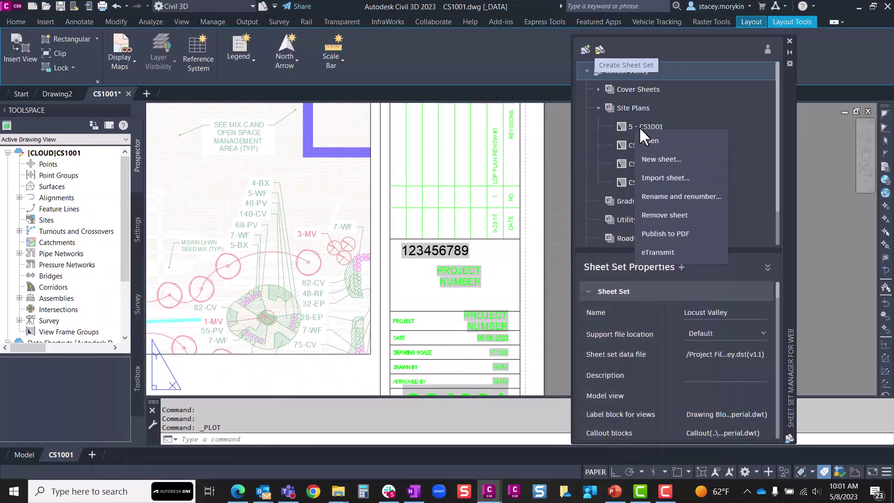
click(779, 122)
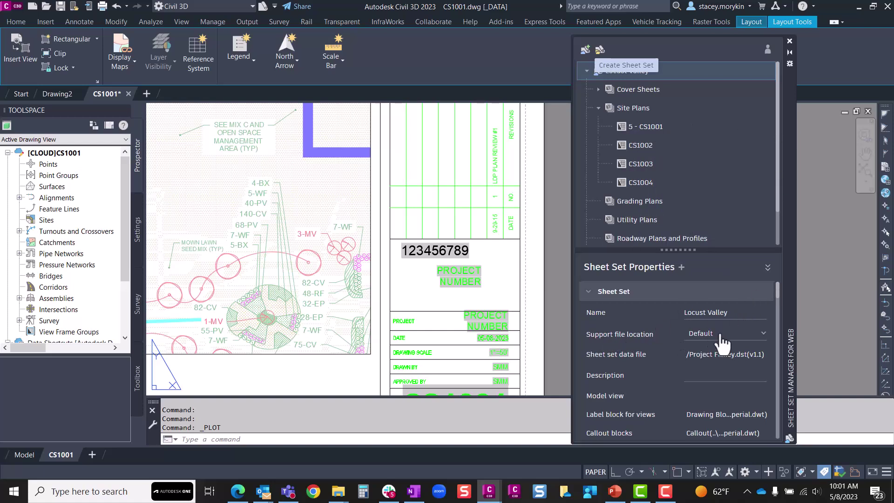
Switch to File Explorer and review the PlotStyles and Templates folders under RESOURCES CAD Standards, then return to Civil 3D
mouse_move(337, 496)
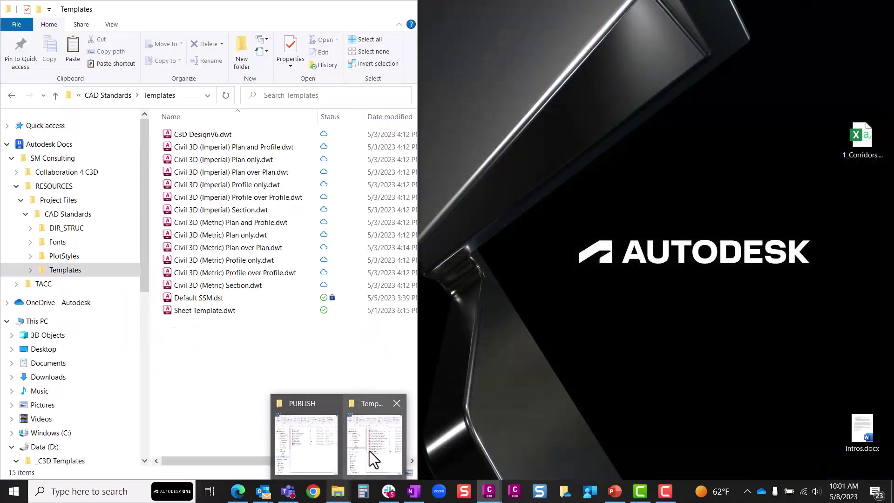
click(370, 451)
drag(418, 242, 558, 241)
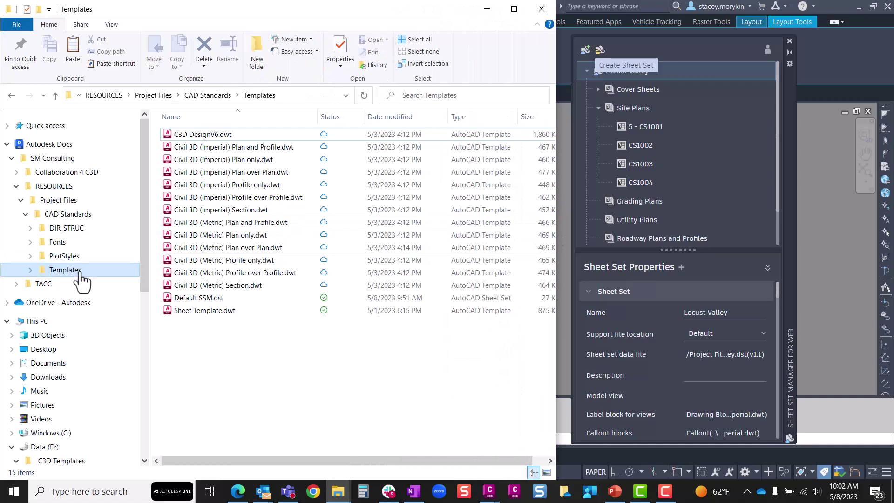
click(70, 257)
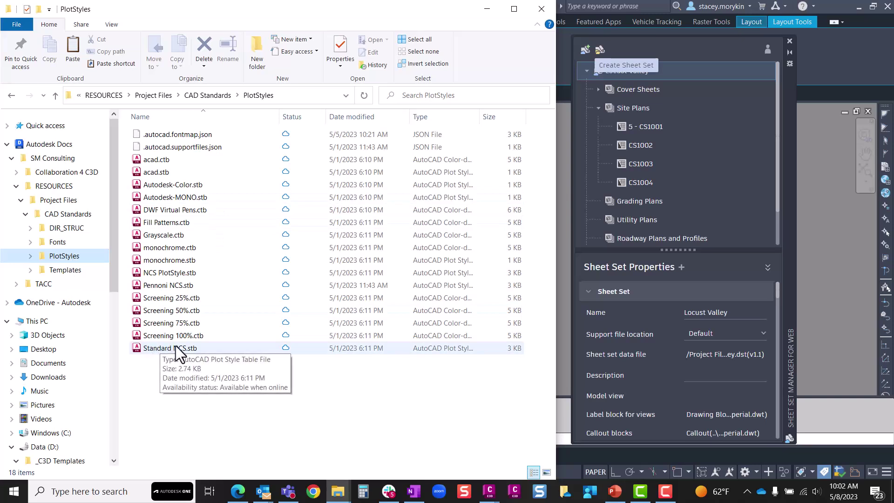
click(47, 274)
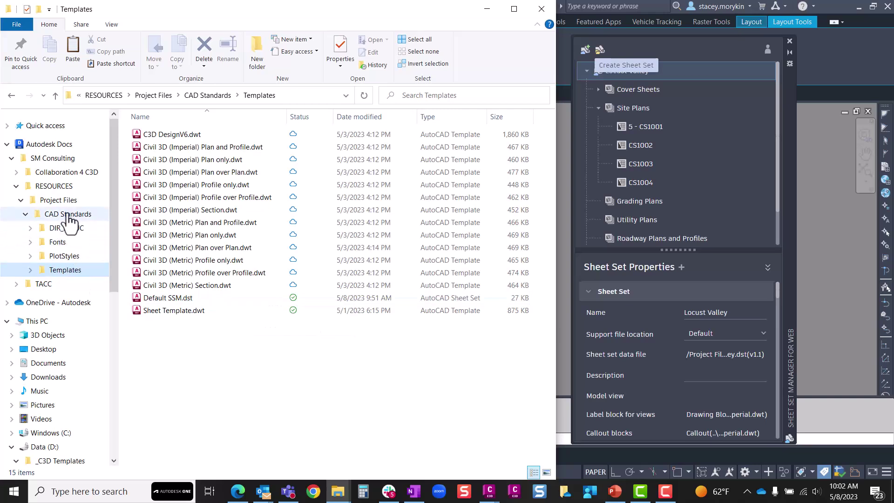
click(487, 12)
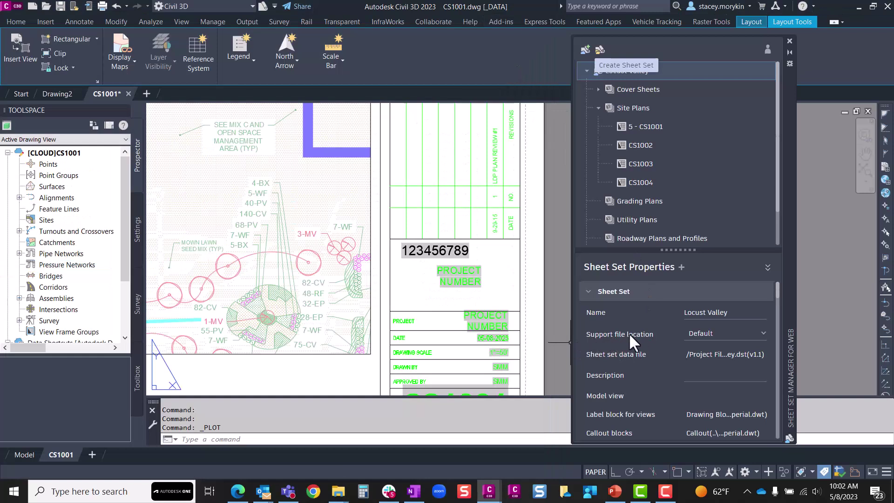
Set the Locust Valley sheet set's support file location to the CAD Standards folder in RESOURCES > Project Files
click(708, 334)
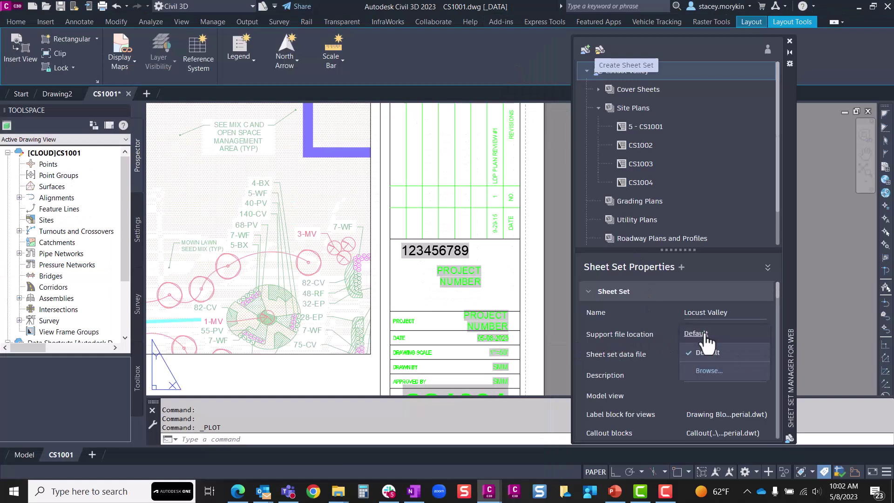
click(706, 371)
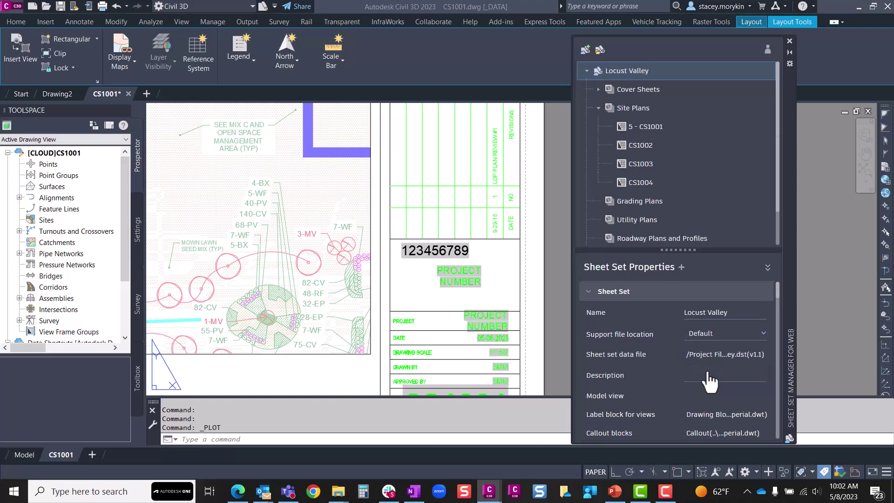
drag(685, 73, 434, 53)
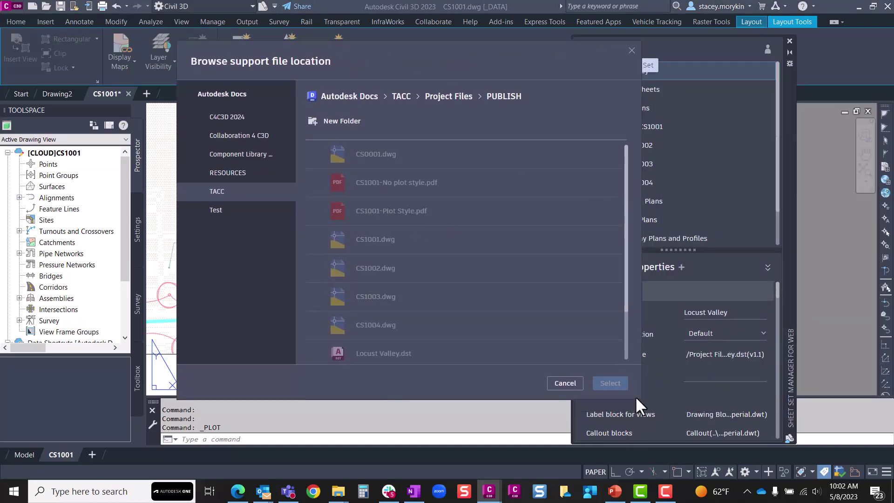
click(239, 179)
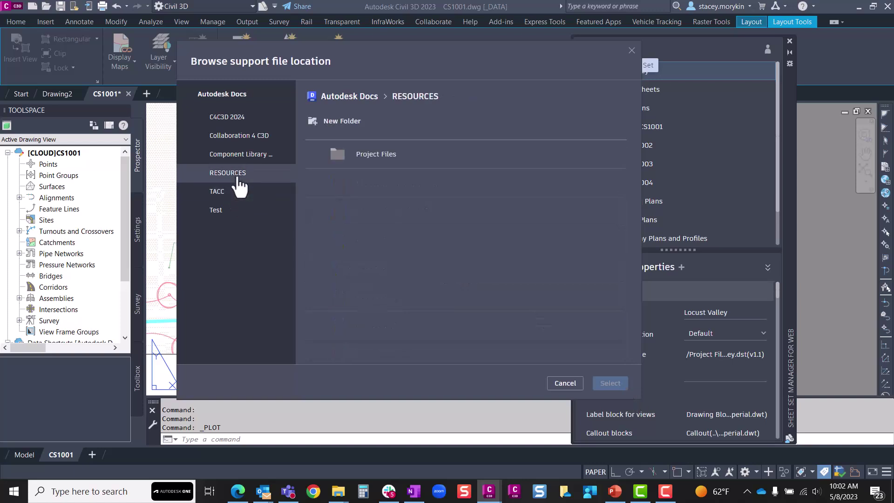
click(390, 158)
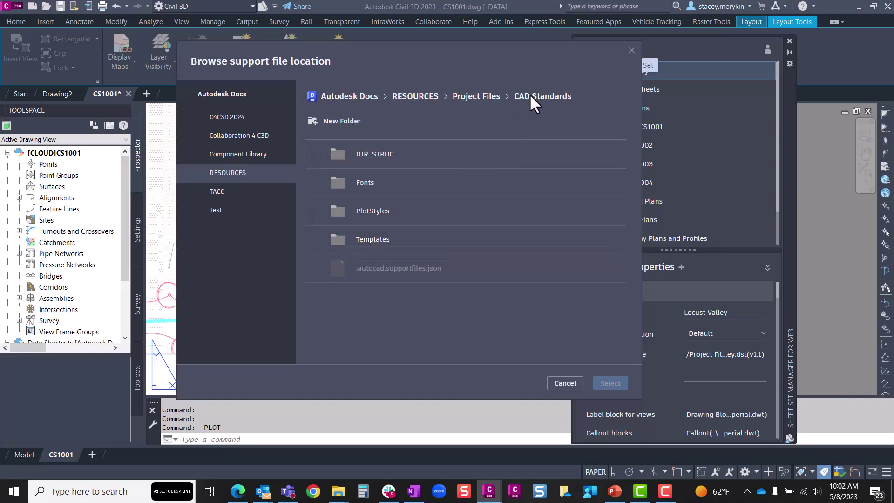
click(479, 97)
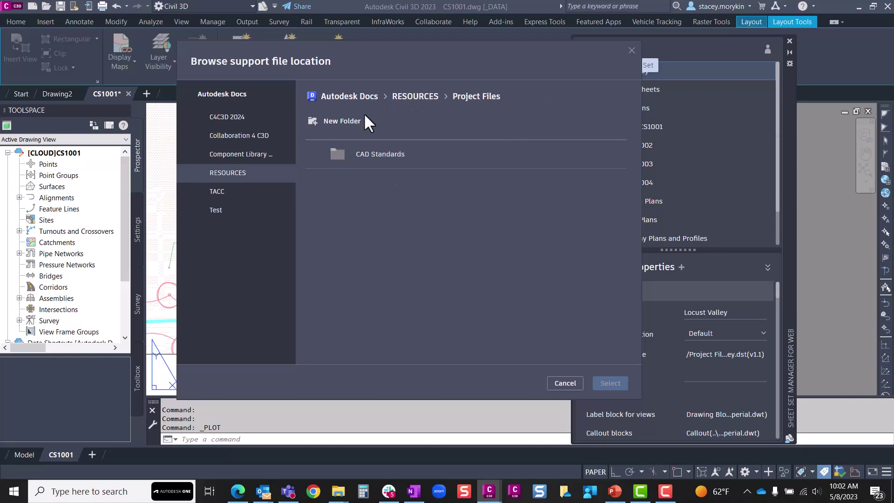
click(313, 154)
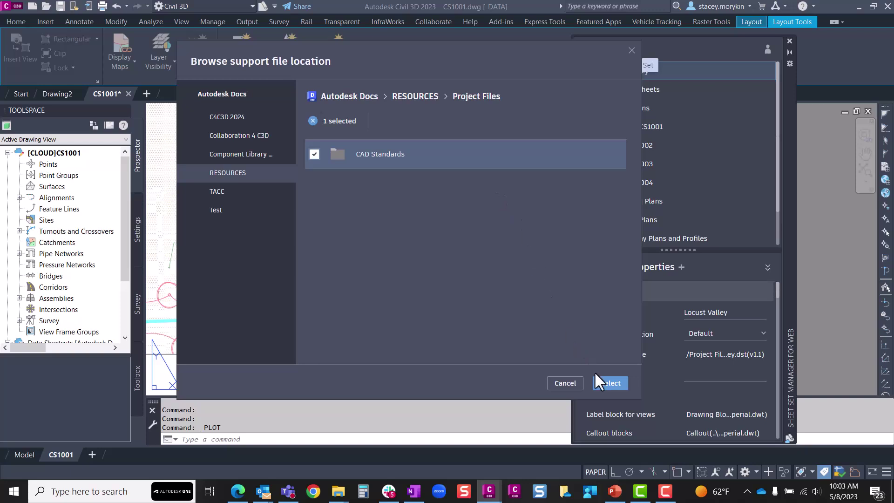
click(610, 383)
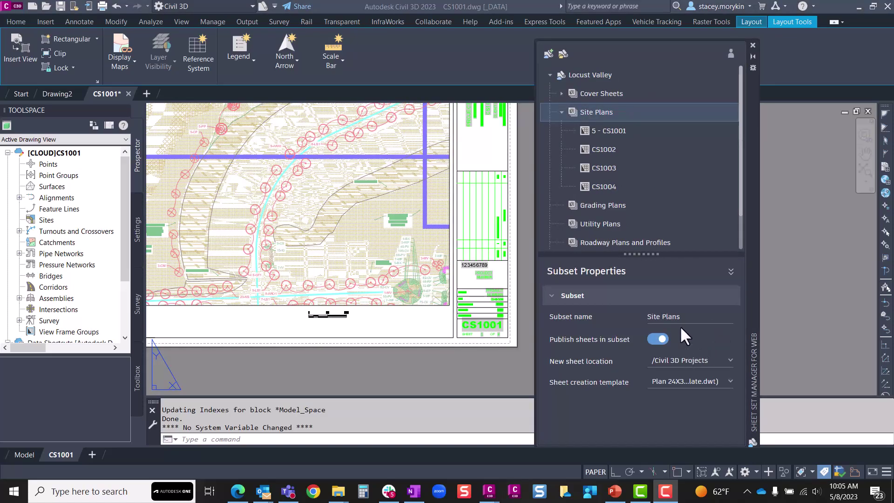
Start publishing sheet 5 - CS1001 from the Site Plans subset to PDF
right_click(607, 149)
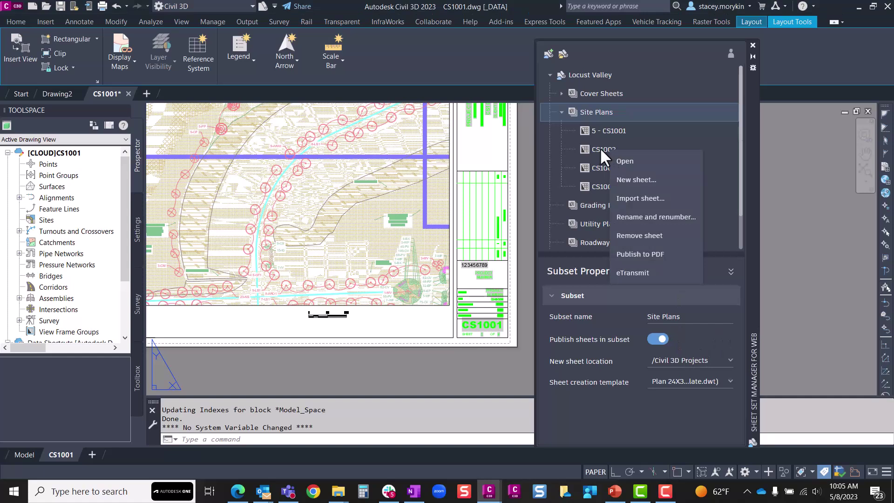
click(599, 148)
right_click(599, 148)
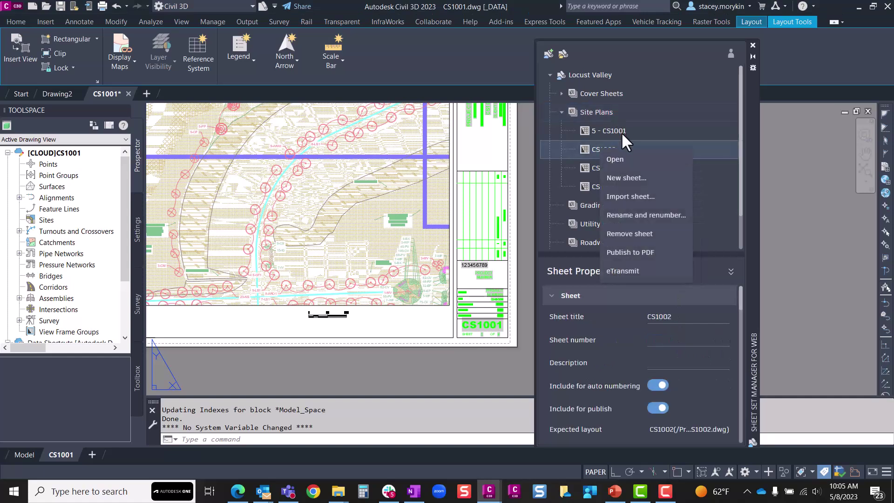
right_click(607, 131)
click(609, 130)
right_click(608, 130)
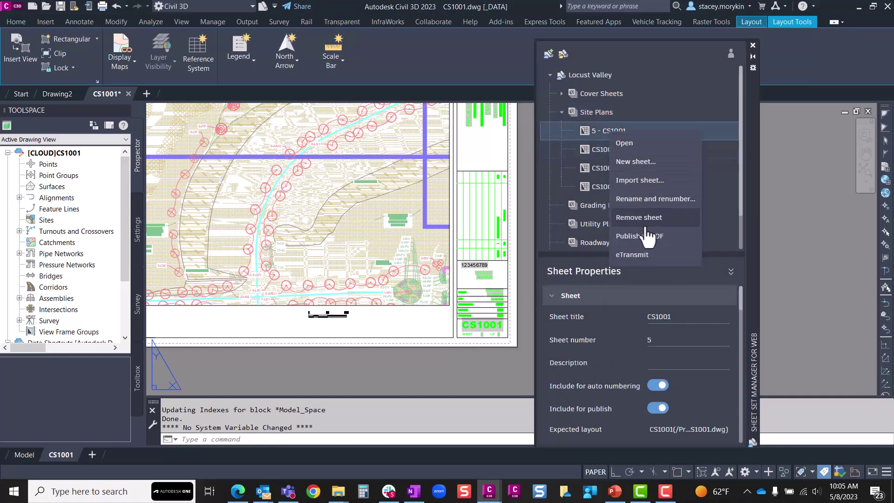
click(649, 246)
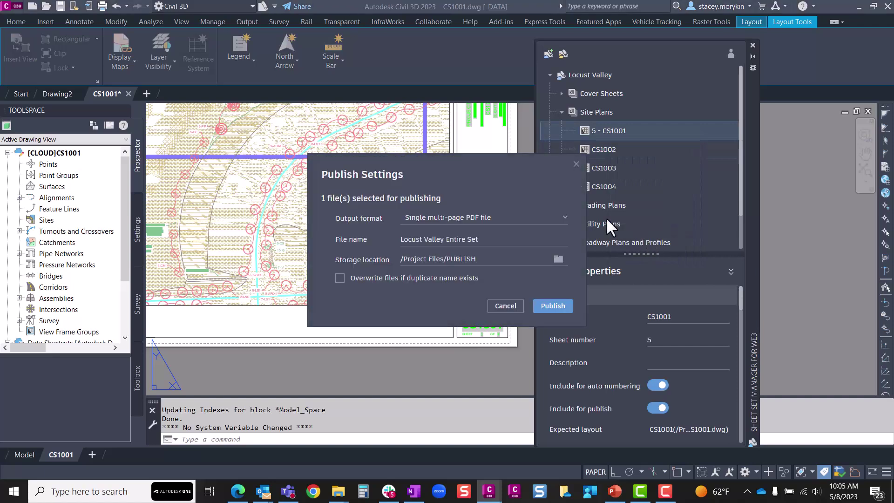
Set the publish output format to Separate PDF for each page and the file name to CS1001
click(553, 223)
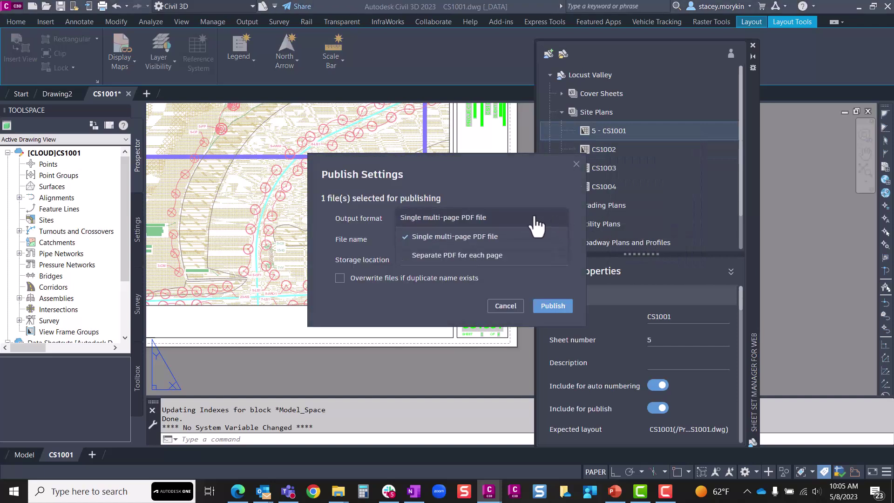
click(450, 256)
drag(523, 240, 390, 240)
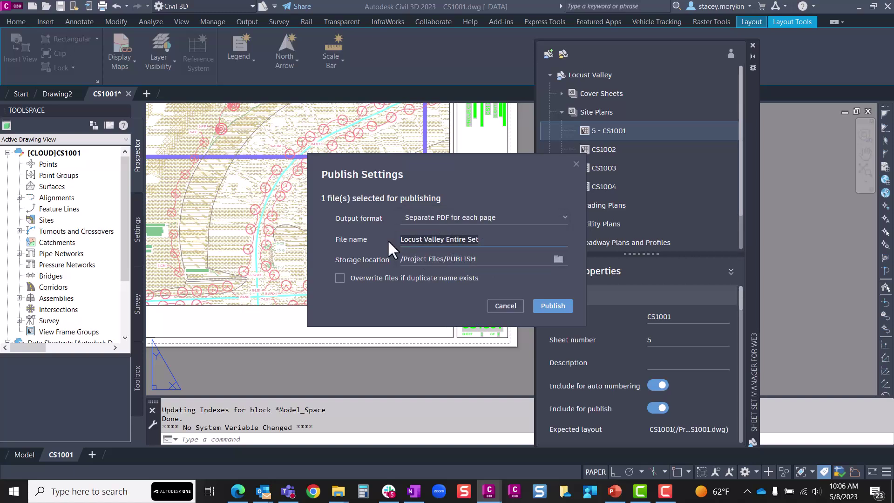
text(CS1001)
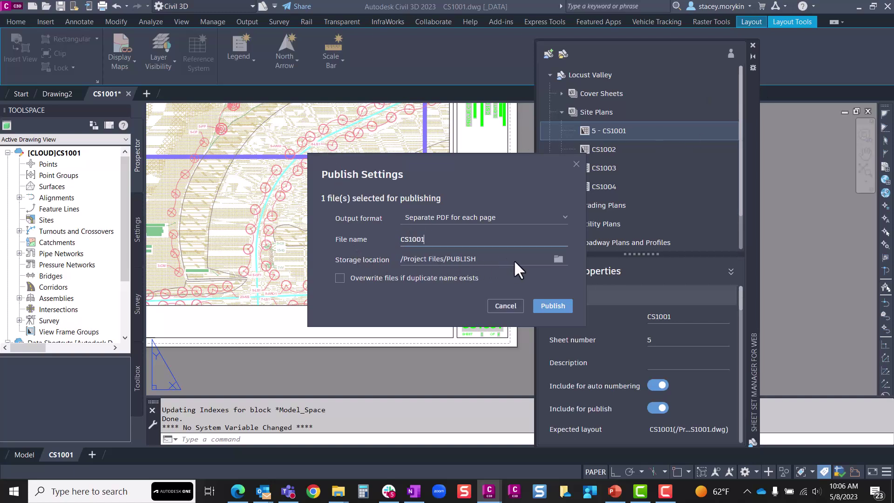
Choose the TACC project's PUBLISH folder under Project Files as the storage location and publish the sheet
click(557, 259)
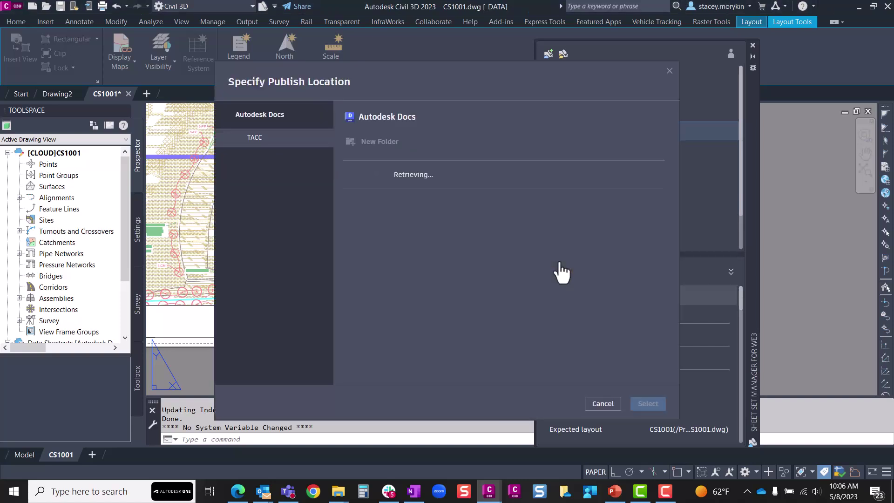
click(480, 119)
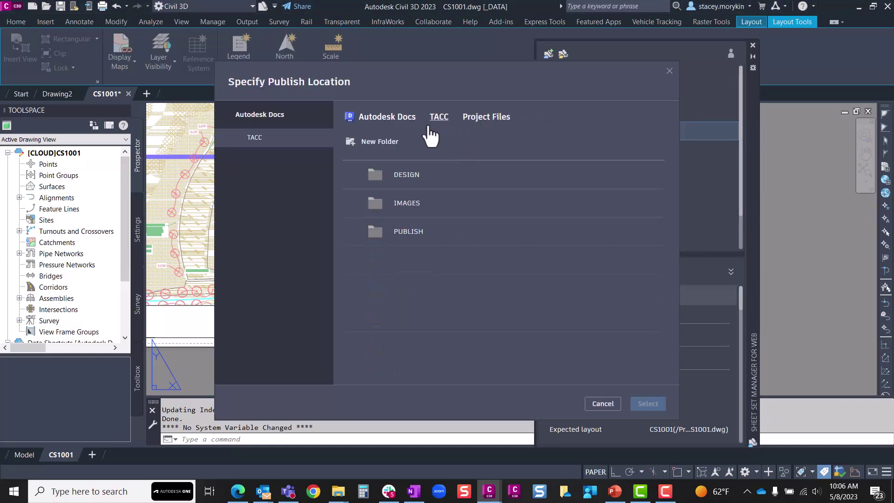
click(352, 231)
click(646, 403)
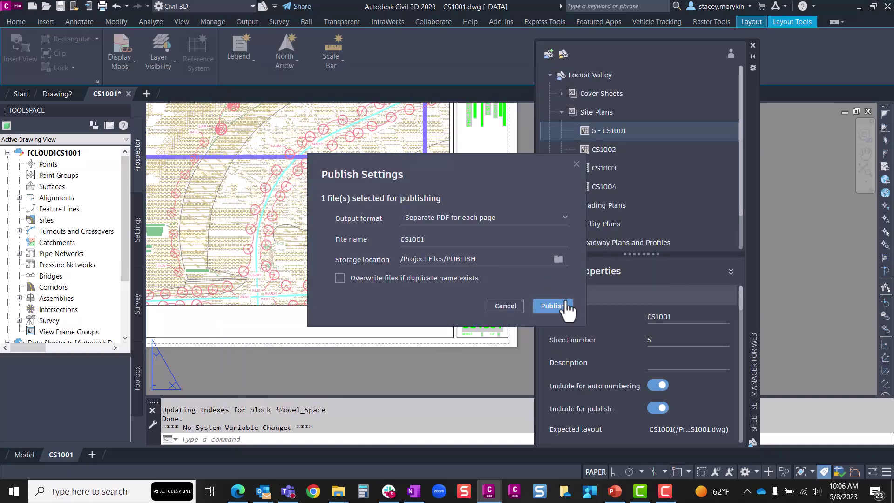
click(552, 306)
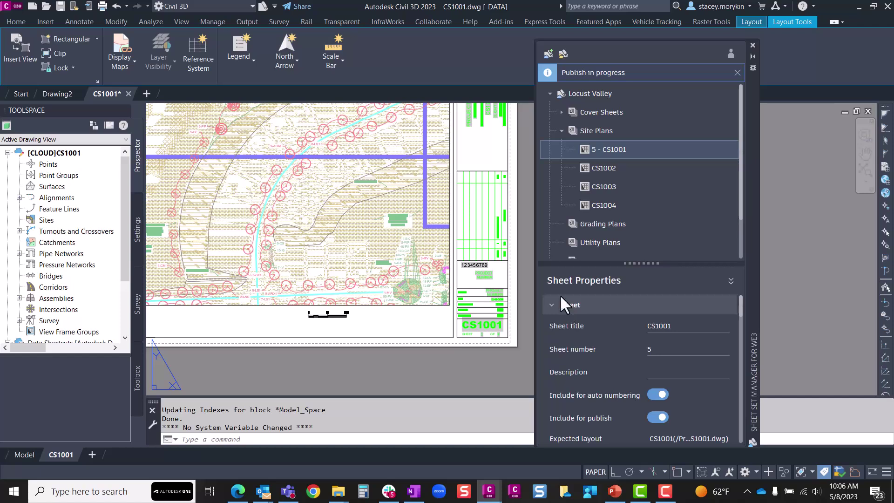
Check the PUBLISH folder for the published output in File Explorer and in Autodesk Docs, then refresh the File Explorer listing
mouse_move(337, 491)
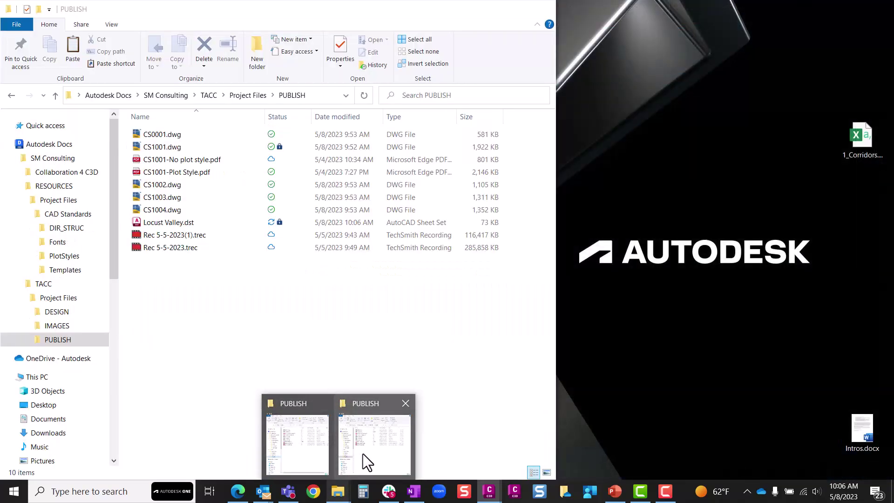
click(363, 453)
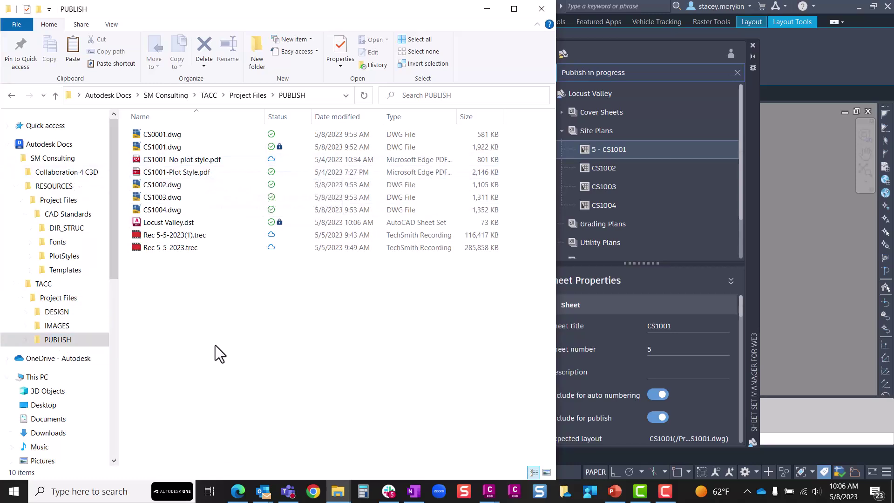
click(238, 492)
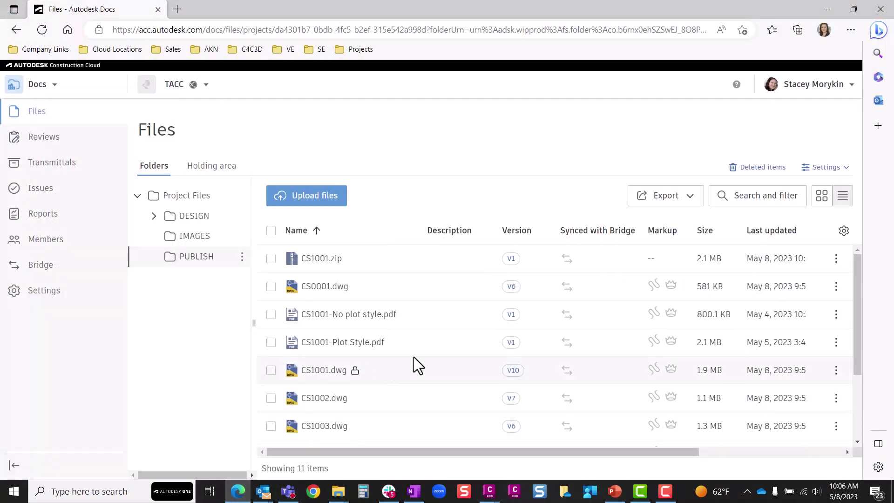
scroll(415, 356, down, 3)
scroll(419, 353, up, 3)
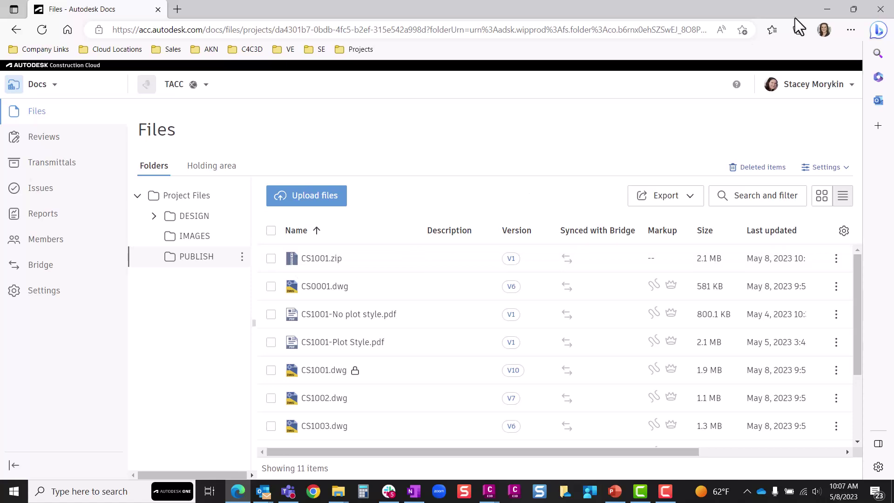
click(827, 9)
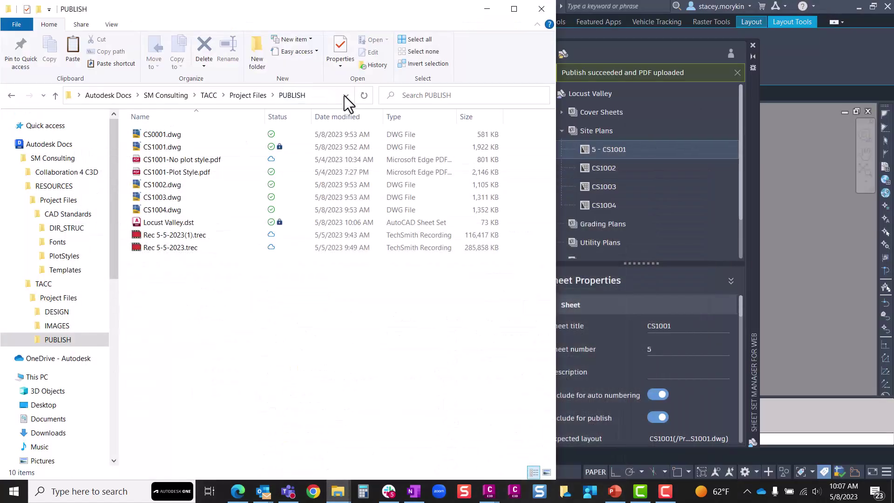
click(362, 96)
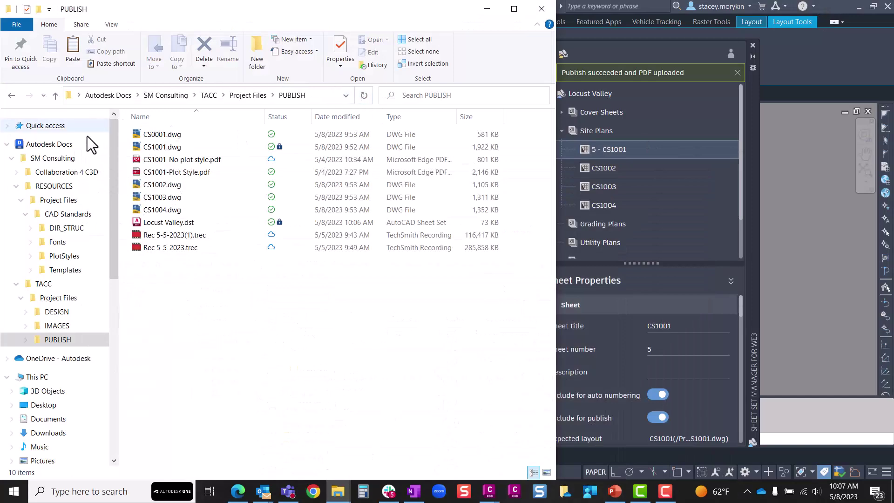
Move 5 CS1001.pdf out of the CS1001.zip archive into the TACC project's PUBLISH folder in File Explorer
mouse_move(237, 500)
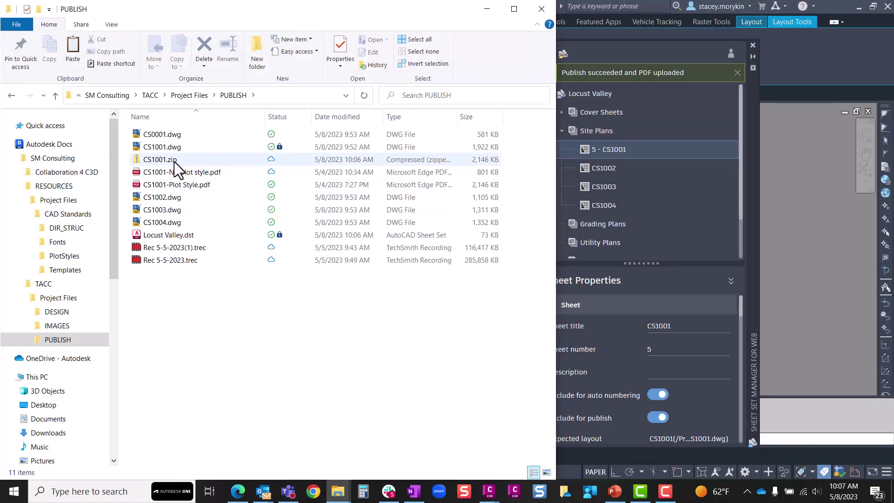
click(26, 341)
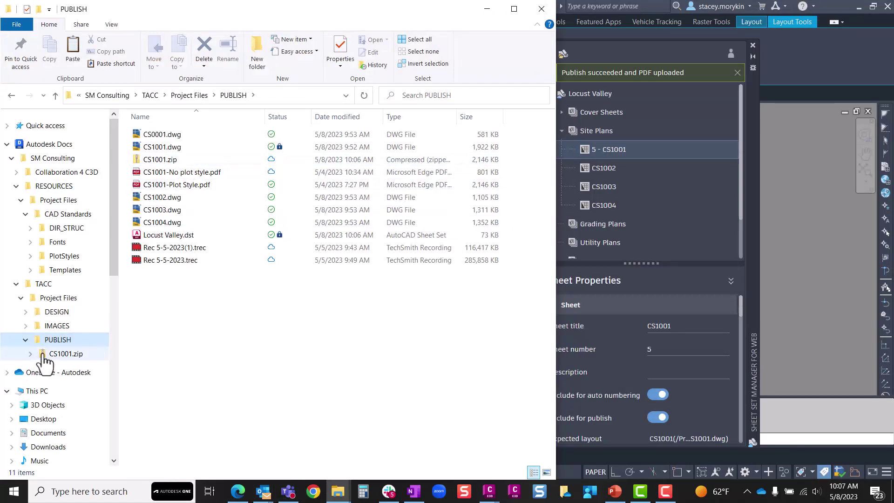
click(75, 355)
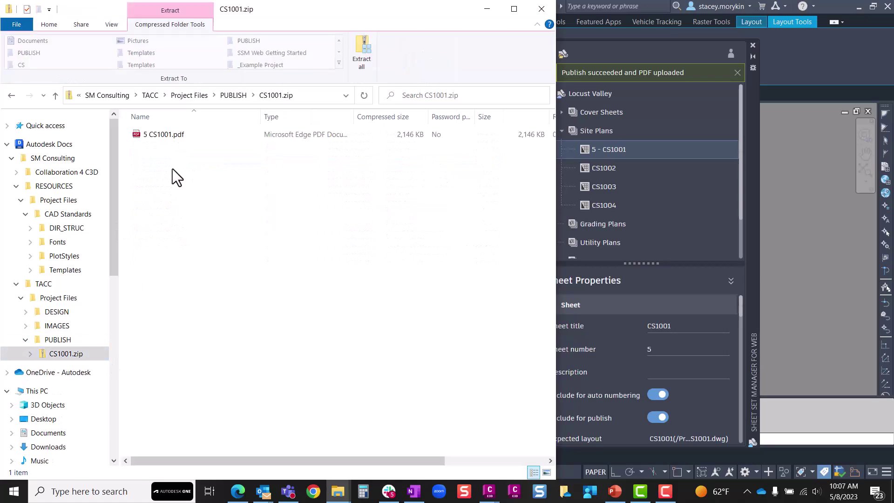
click(169, 138)
right_click(168, 131)
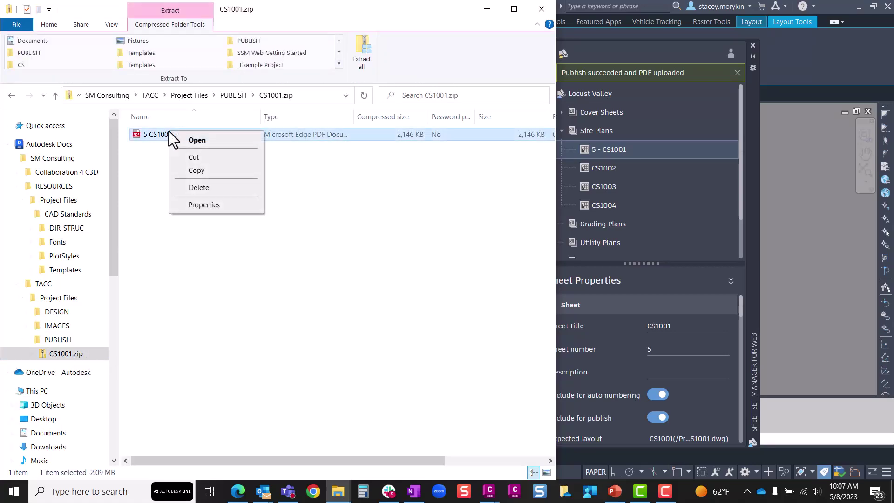
click(207, 157)
click(228, 96)
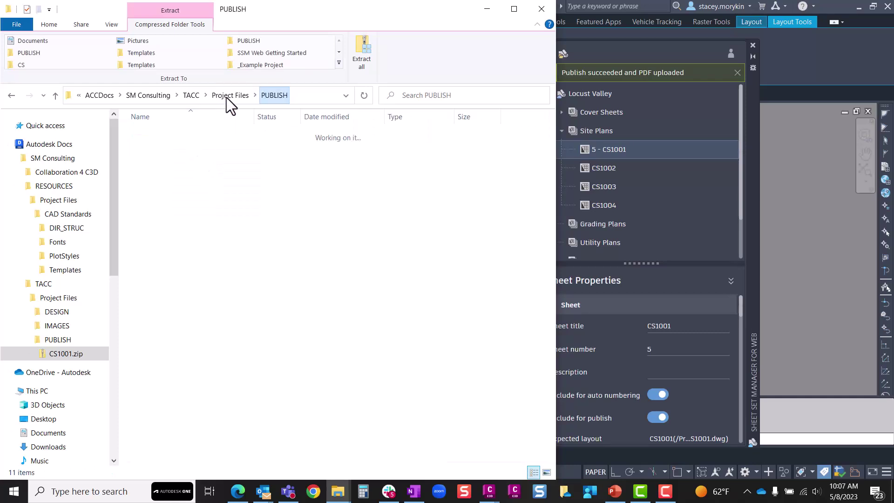
right_click(173, 336)
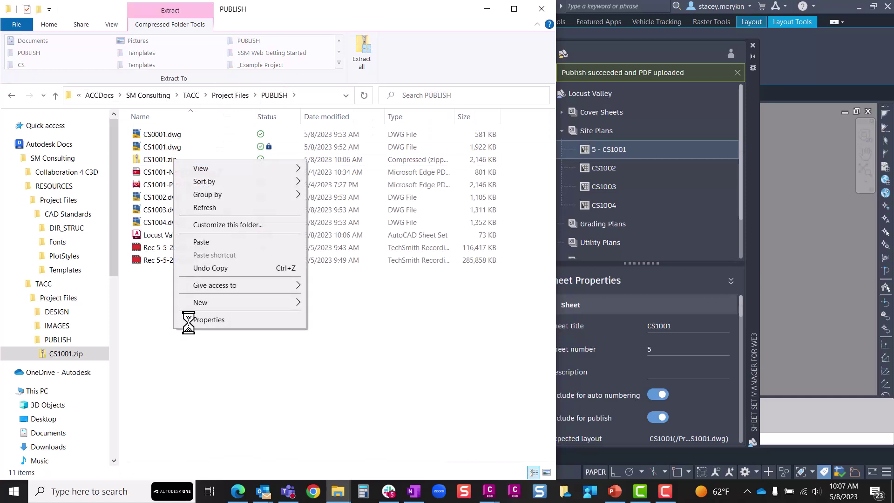
click(211, 244)
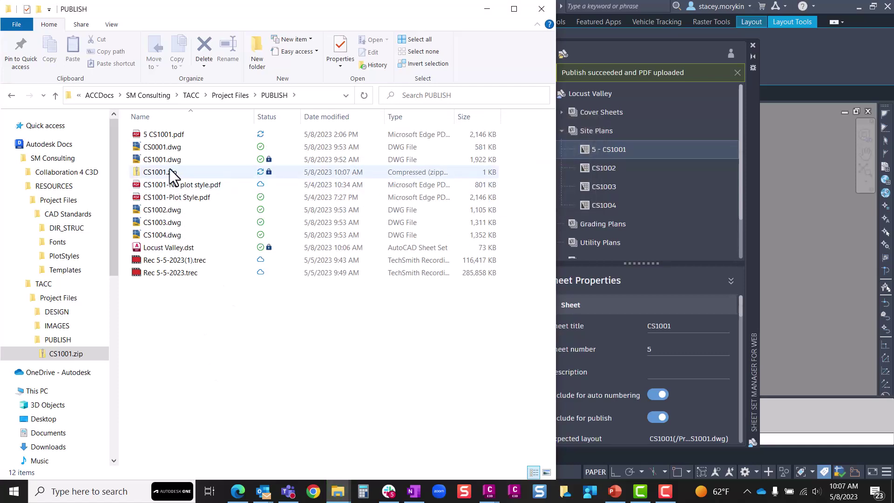
Switch to Autodesk Docs in the browser and delete CS1001.zip from the PUBLISH folder
right_click(161, 171)
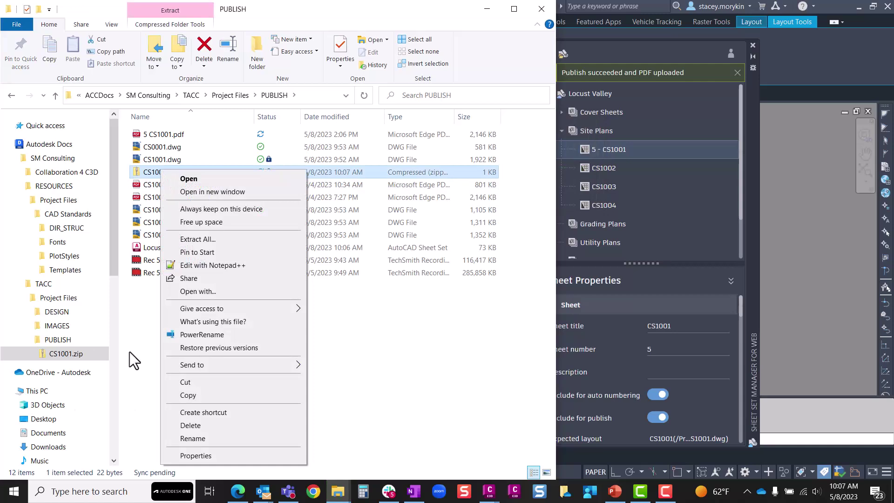
click(129, 351)
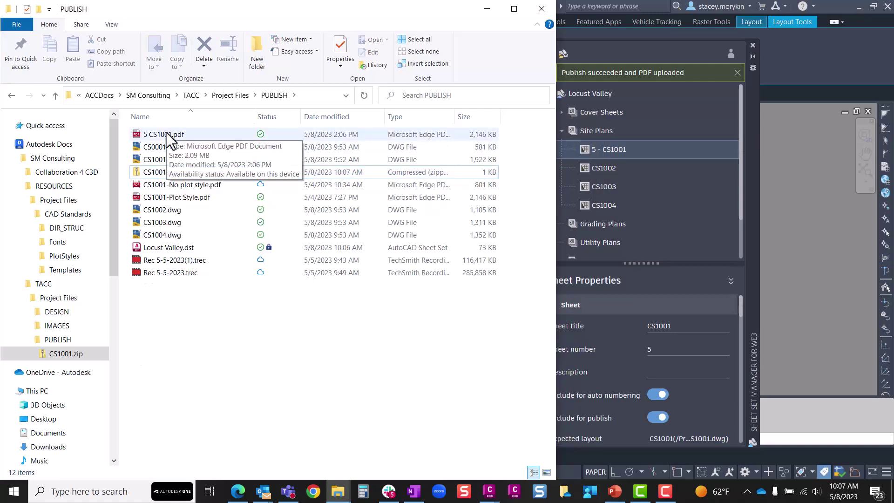
click(240, 493)
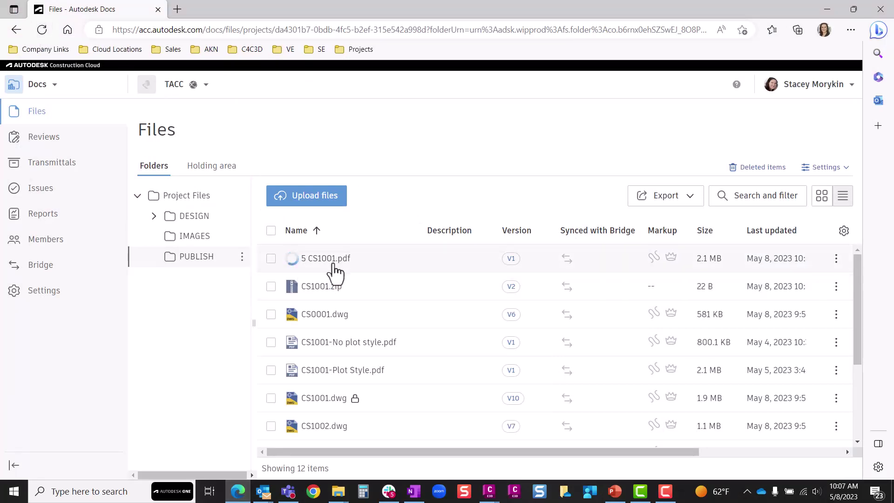
click(271, 286)
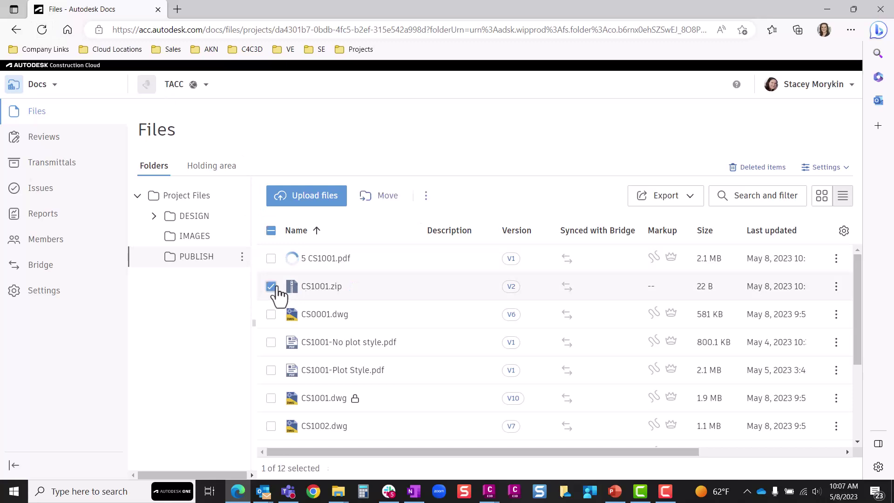
click(425, 196)
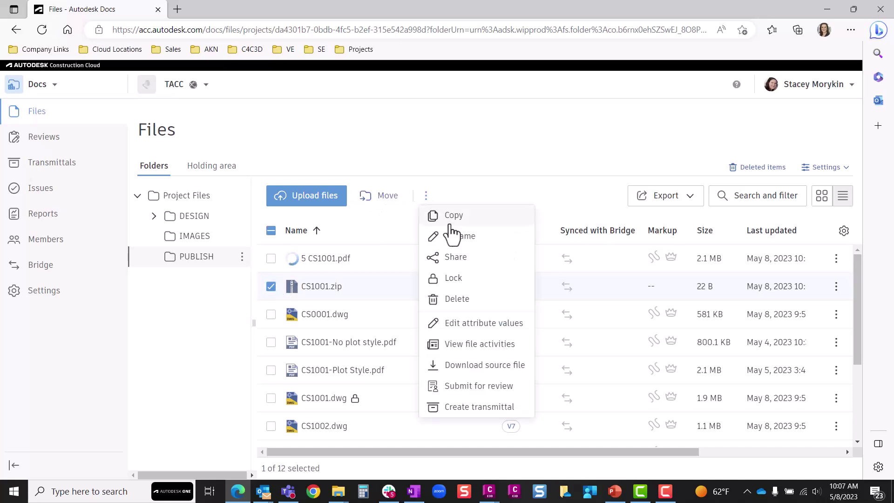
click(482, 302)
click(592, 252)
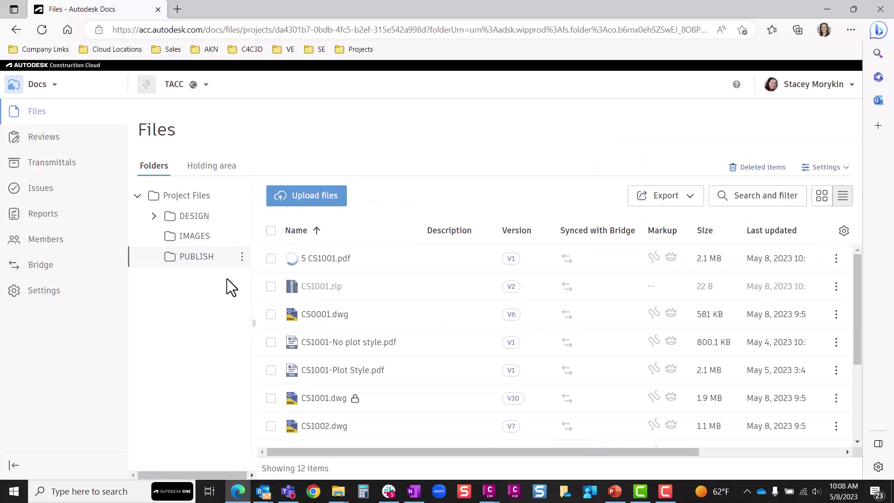
Try to view 5 CS1001.pdf, view CS1001-Plot Style.pdf instead, and return to the PUBLISH file list
click(331, 263)
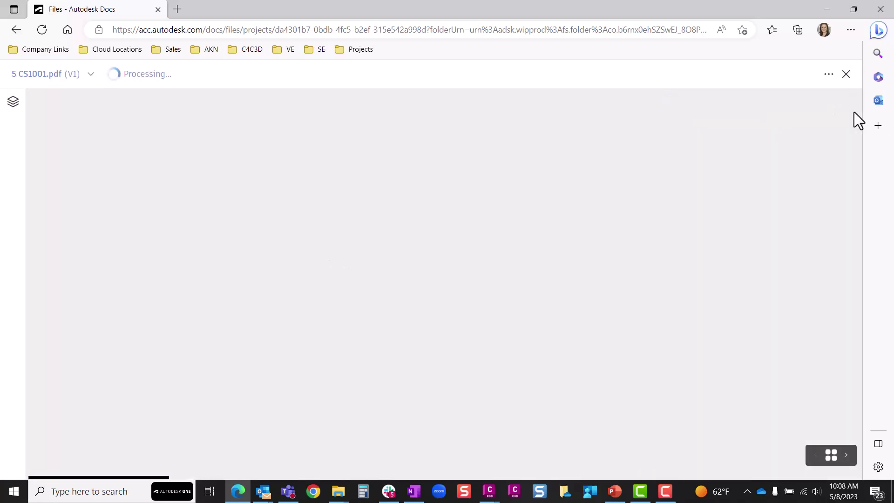
click(846, 75)
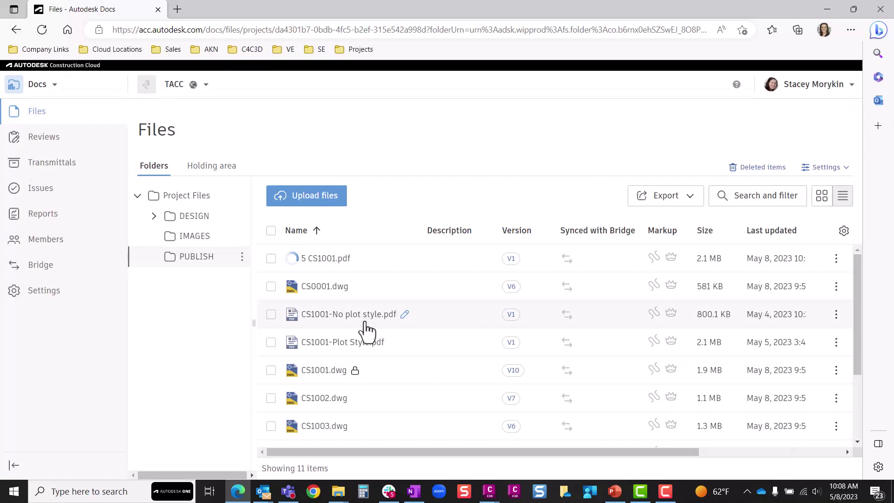
click(328, 344)
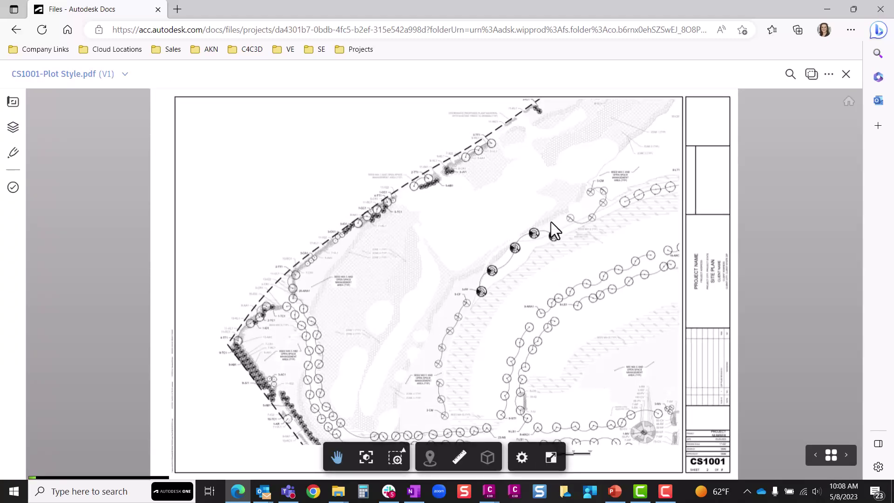
click(847, 75)
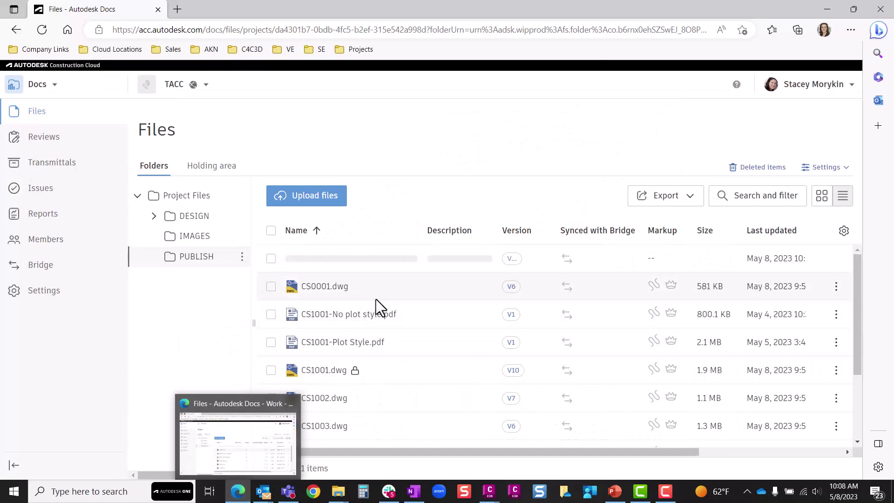
Open the published 5 CS1001.pdf, examine the site plan's line work and labels up close, and close the viewer
click(335, 259)
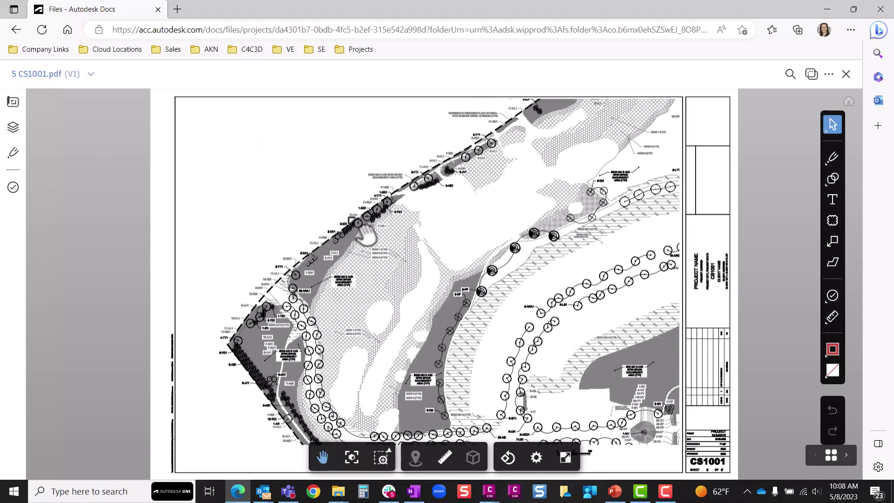
scroll(366, 233, up, 6)
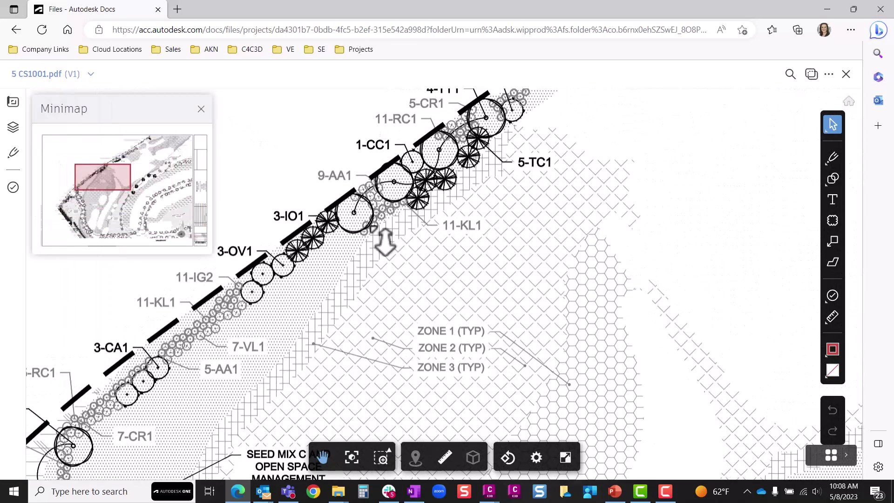
scroll(385, 241, up, 1)
scroll(494, 242, down, 2)
scroll(493, 238, up, 2)
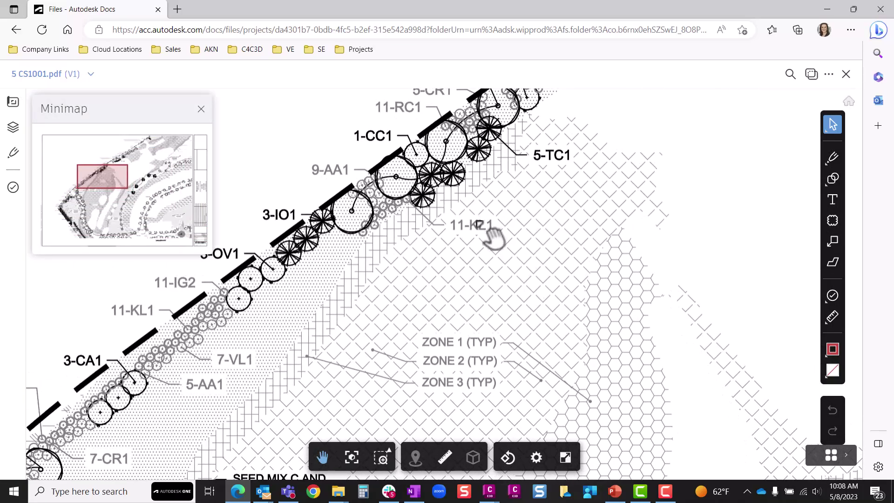
scroll(494, 238, down, 5)
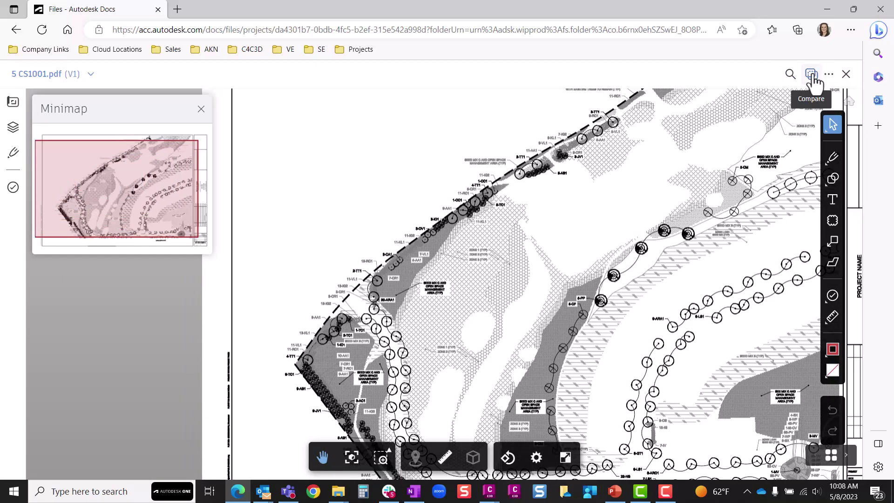
click(846, 74)
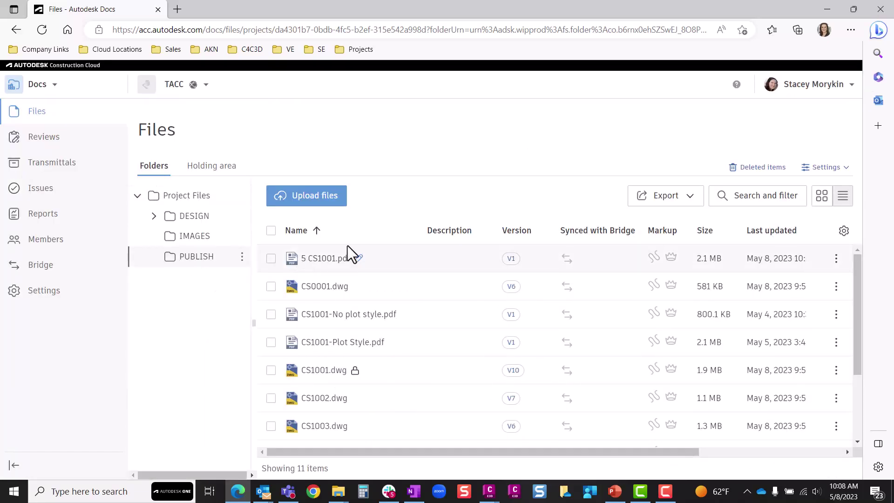
Put away the browser and File Explorer windows and switch to the SSM For Web.pptx presentation in PowerPoint
click(827, 9)
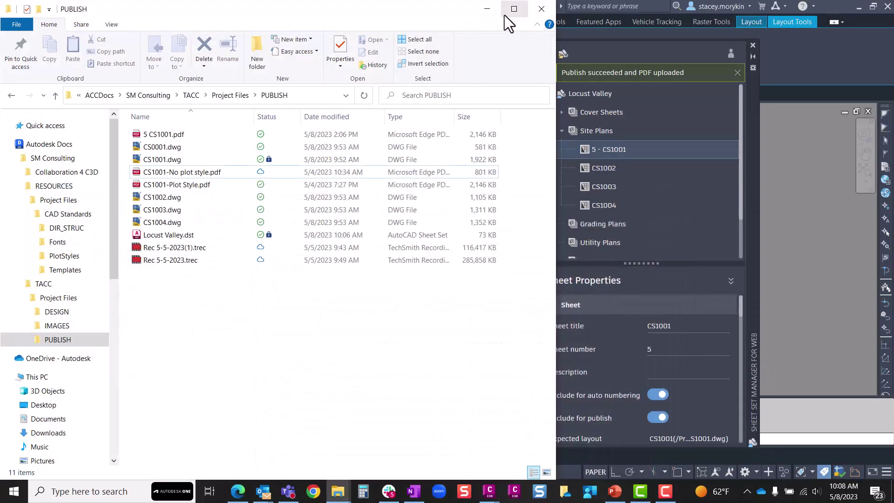
click(514, 8)
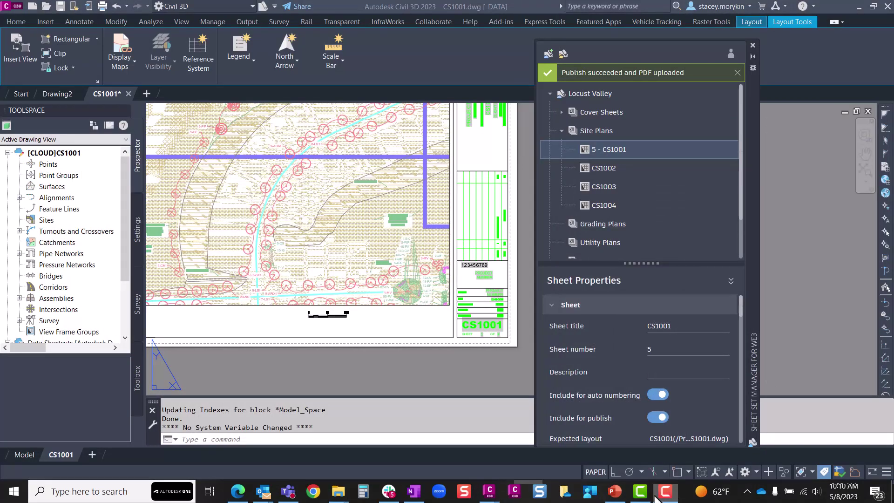
click(615, 493)
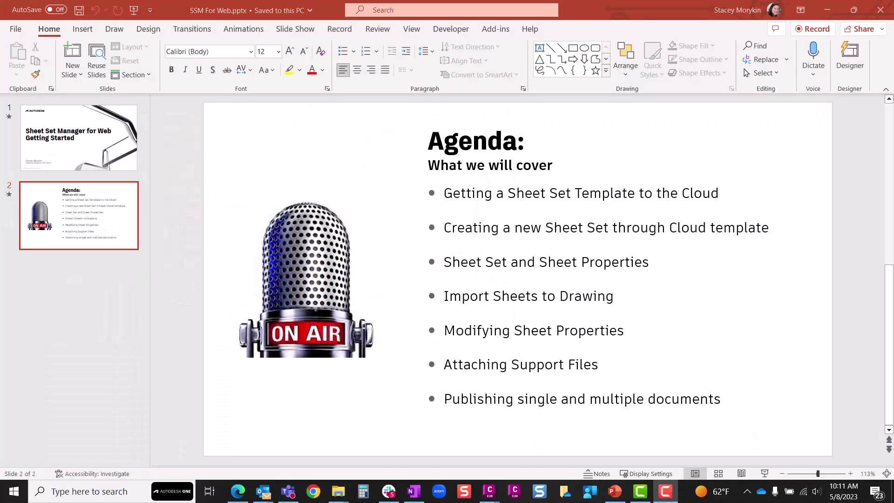